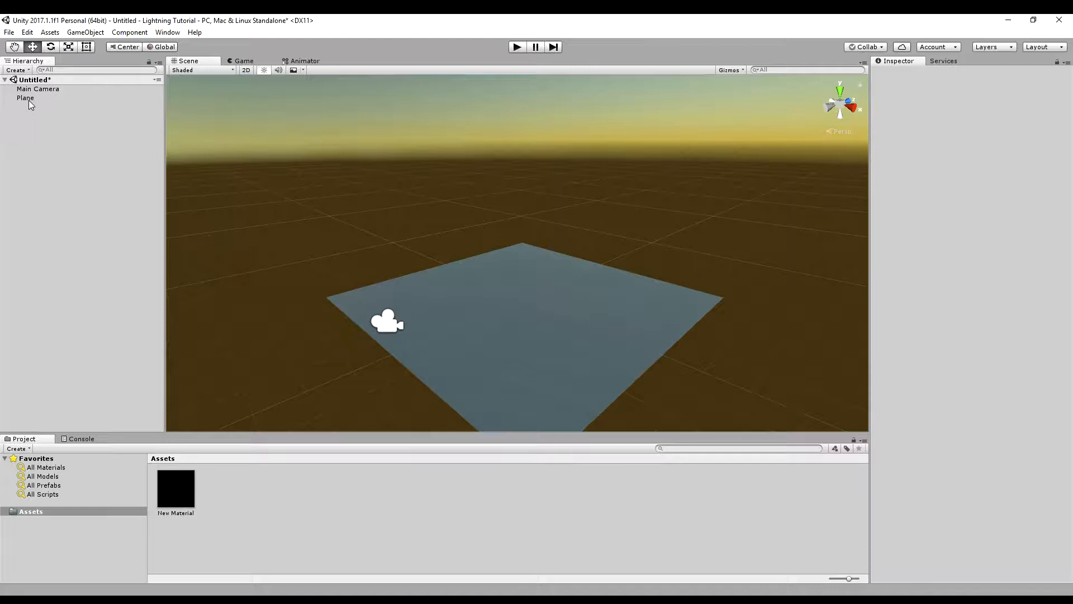
Add a new particle system to the scene alongside the plane.
left_click(26, 98)
left_click(54, 168)
left_click(84, 33)
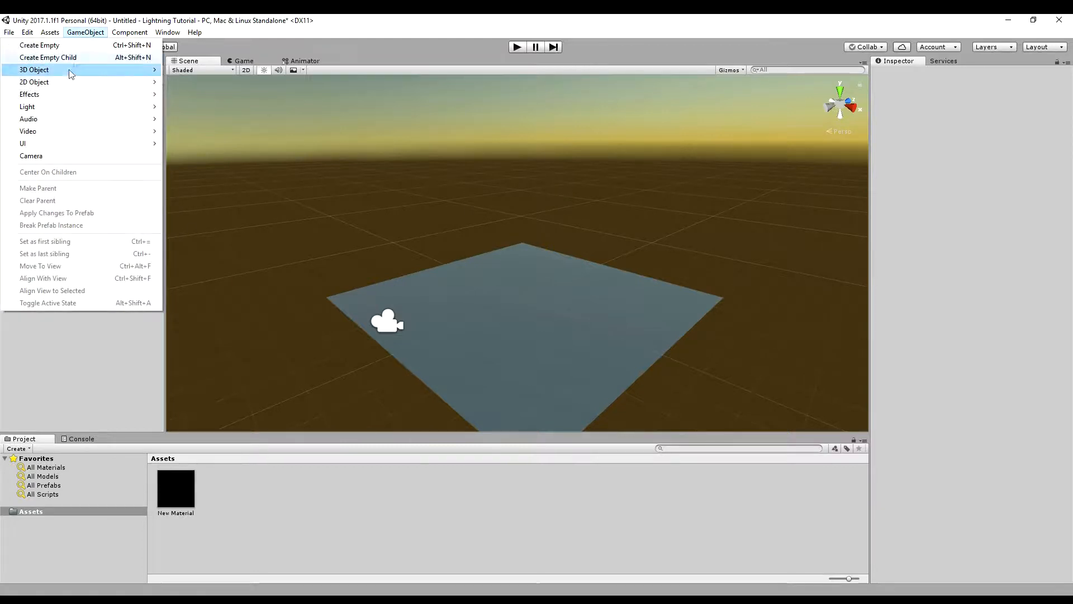
mouse_move(59, 94)
left_click(190, 94)
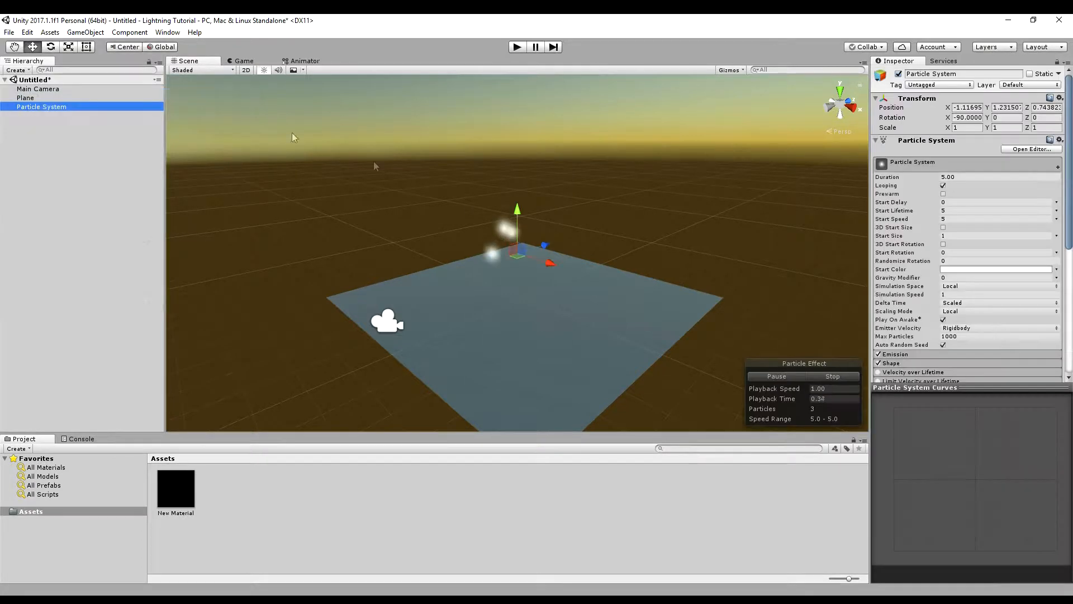
scroll(553, 271, "up", 5)
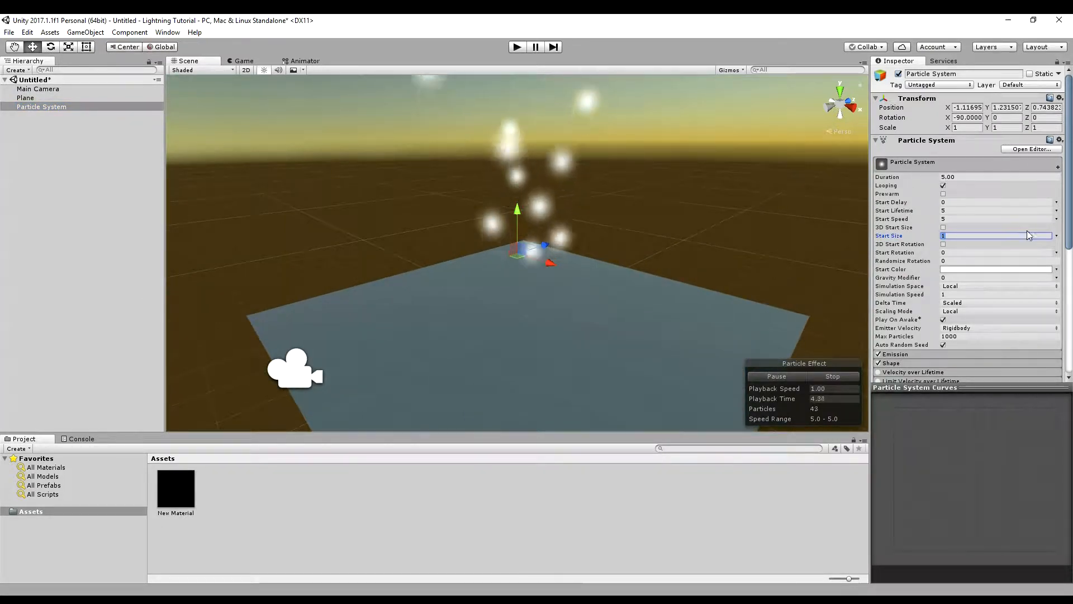
Set the particles' Start Size to Random Between Two Constants, with values 0.01 and 0.1.
left_click(1056, 235)
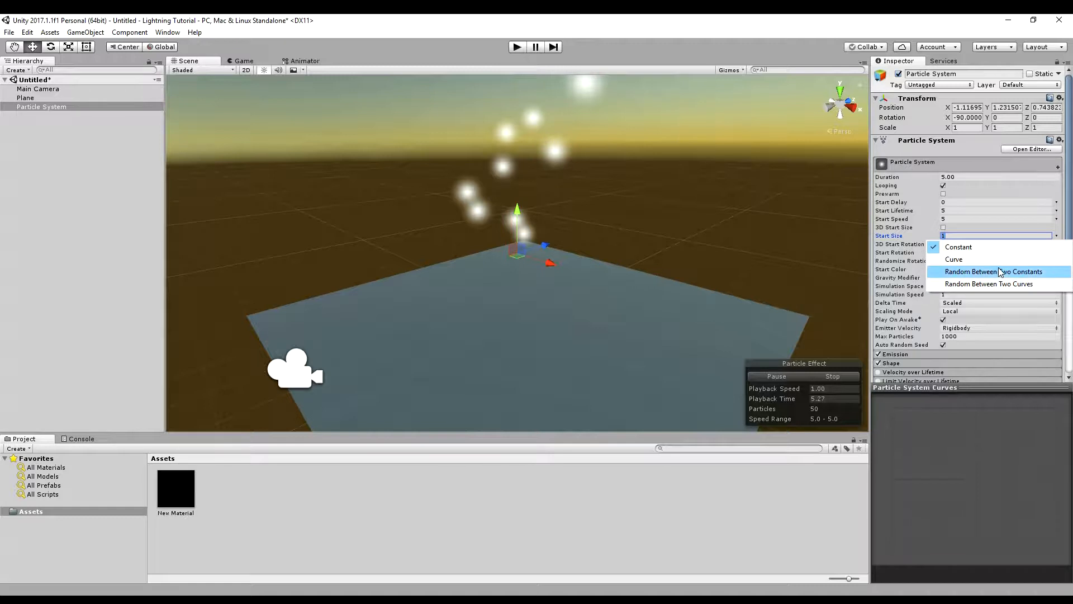
left_click(1006, 271)
type("0.1")
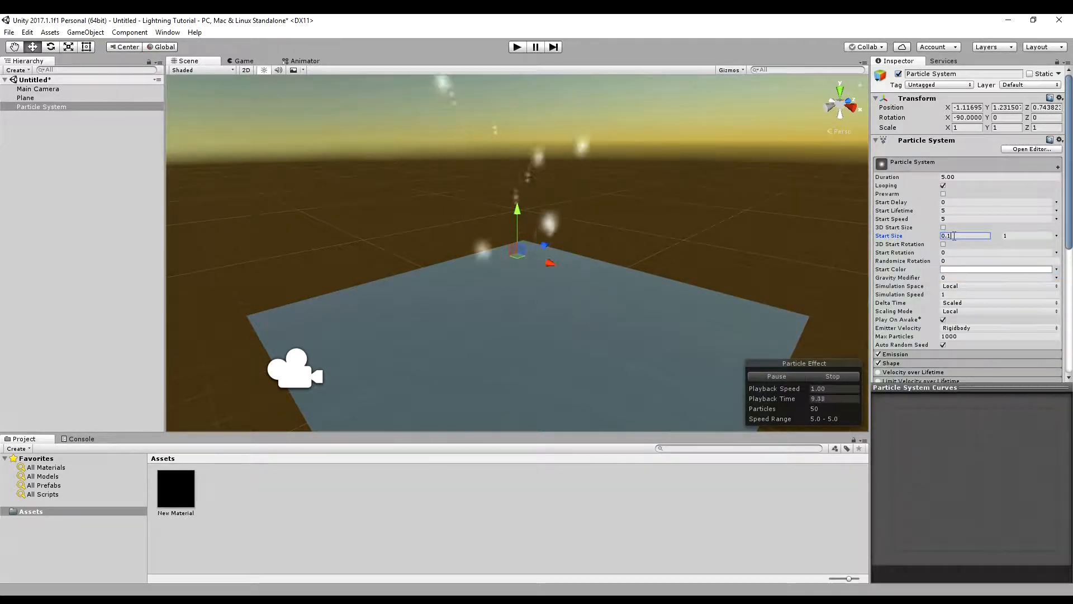
key("BackSpace")
type("01")
left_click(1010, 236)
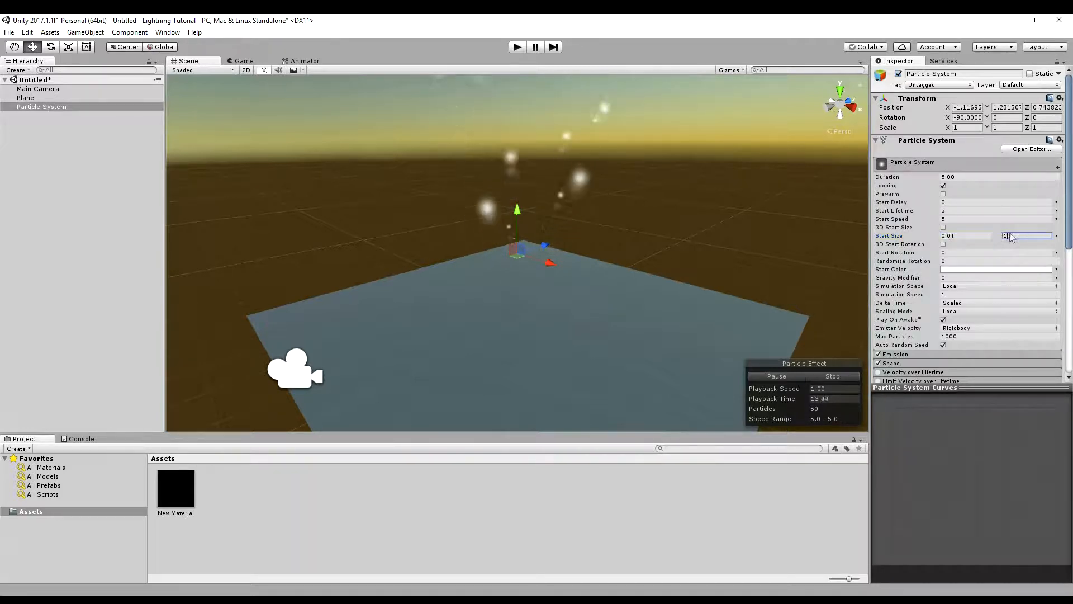
type("0.")
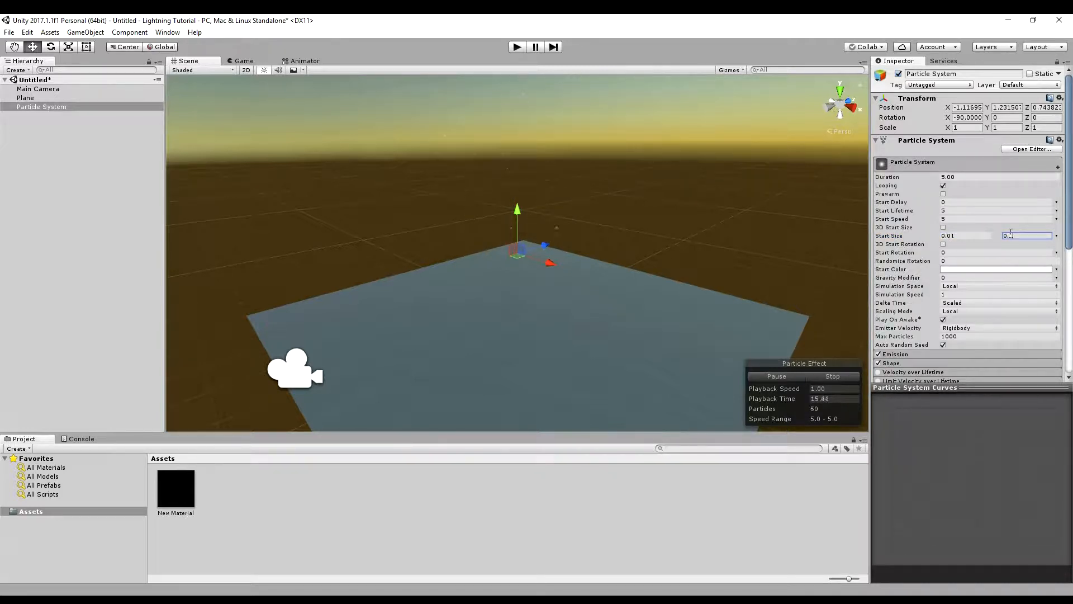
type("1")
Return Start Size to a constant 0.1 and make Start Rotation random between the constants 0.01 and 0.1.
left_click(1055, 236)
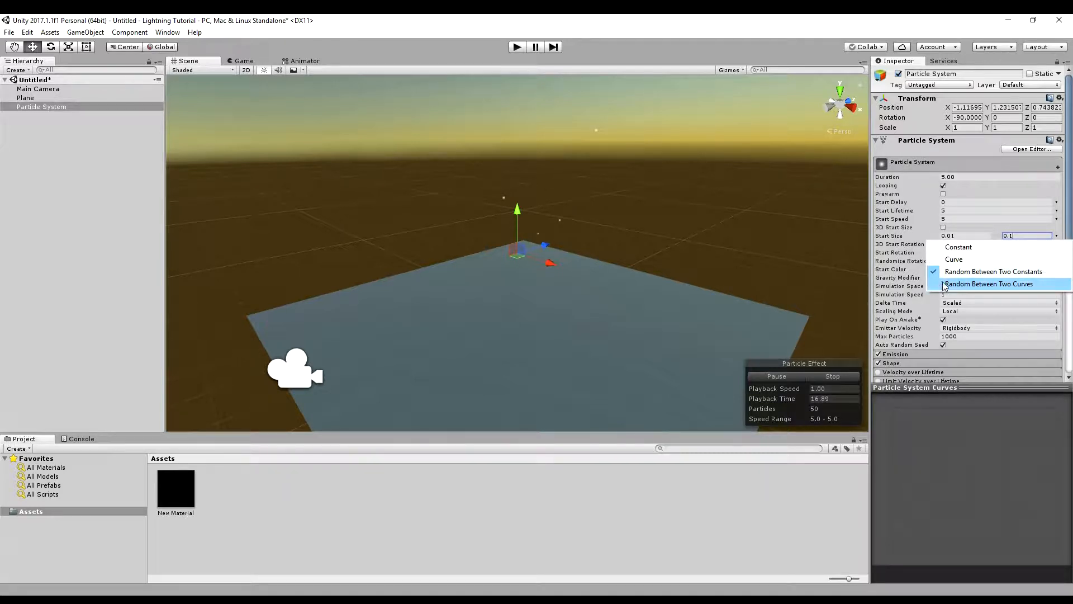
left_click(961, 248)
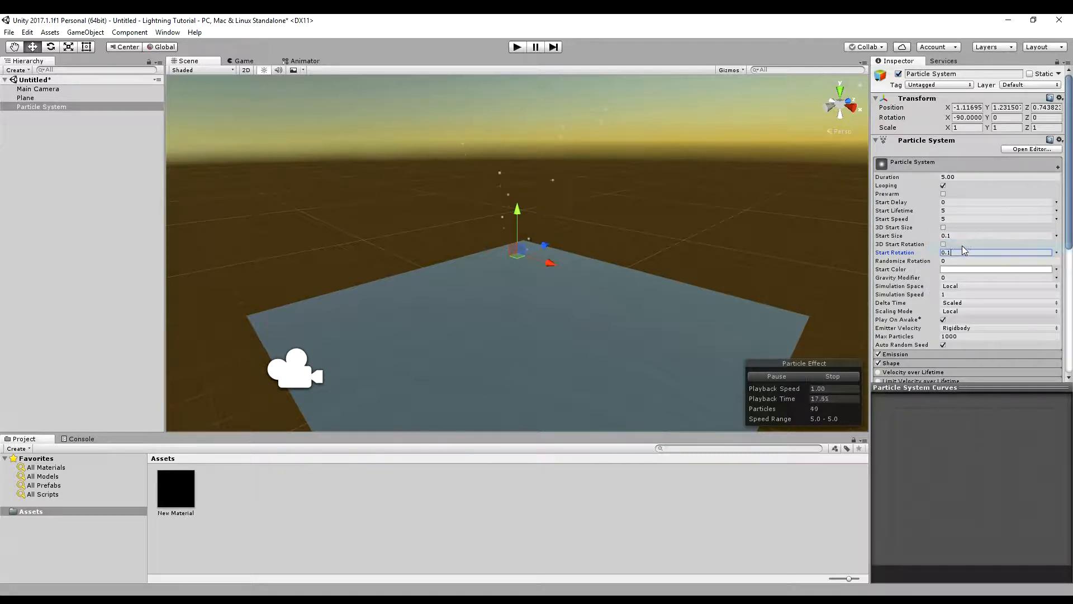
left_click(1056, 252)
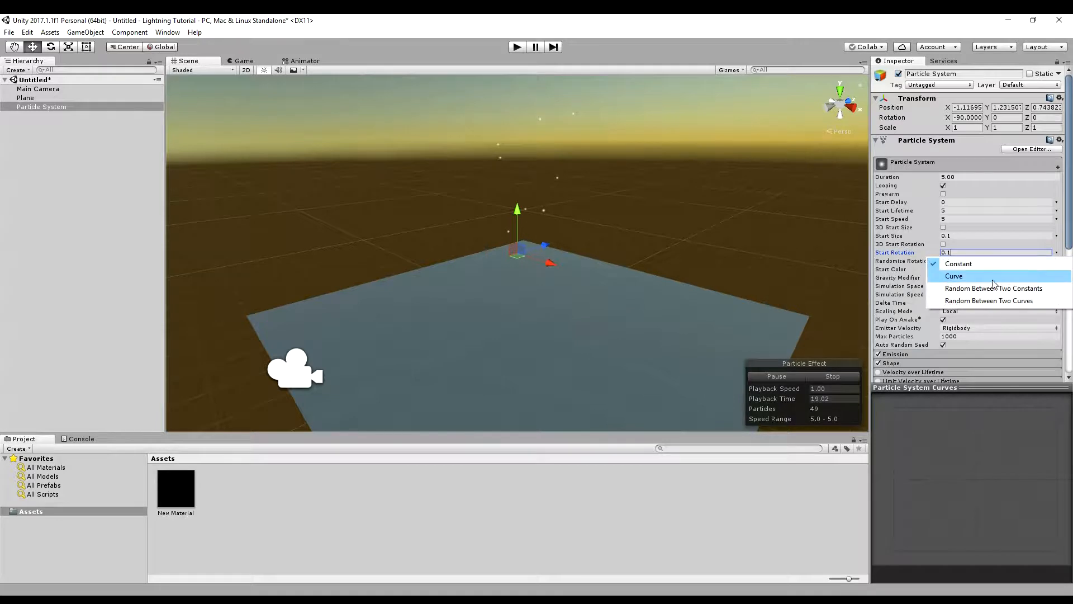
left_click(992, 287)
key("BackSpace")
key("BackSpace")
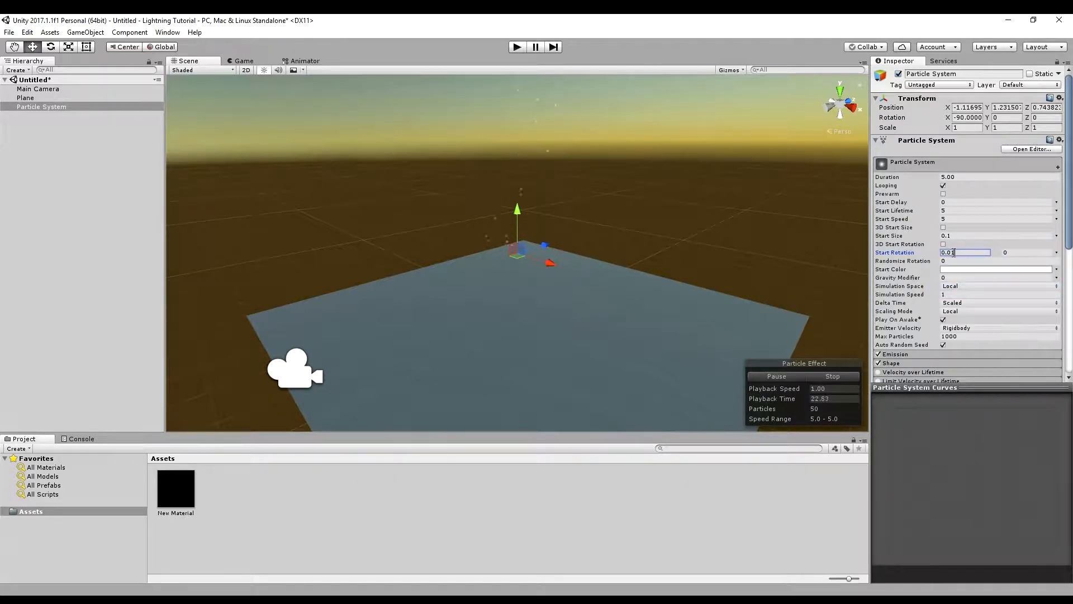
left_click(1012, 252)
Set the particles' Start Speed to 0 and disable the Shape module.
left_click(953, 219)
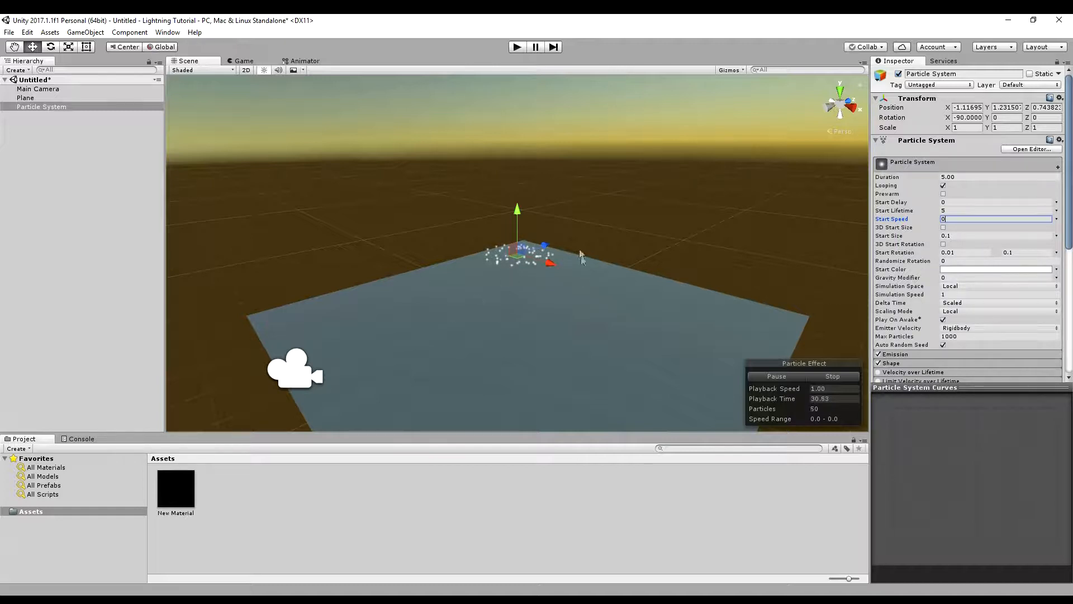
scroll(893, 300, "down", 2)
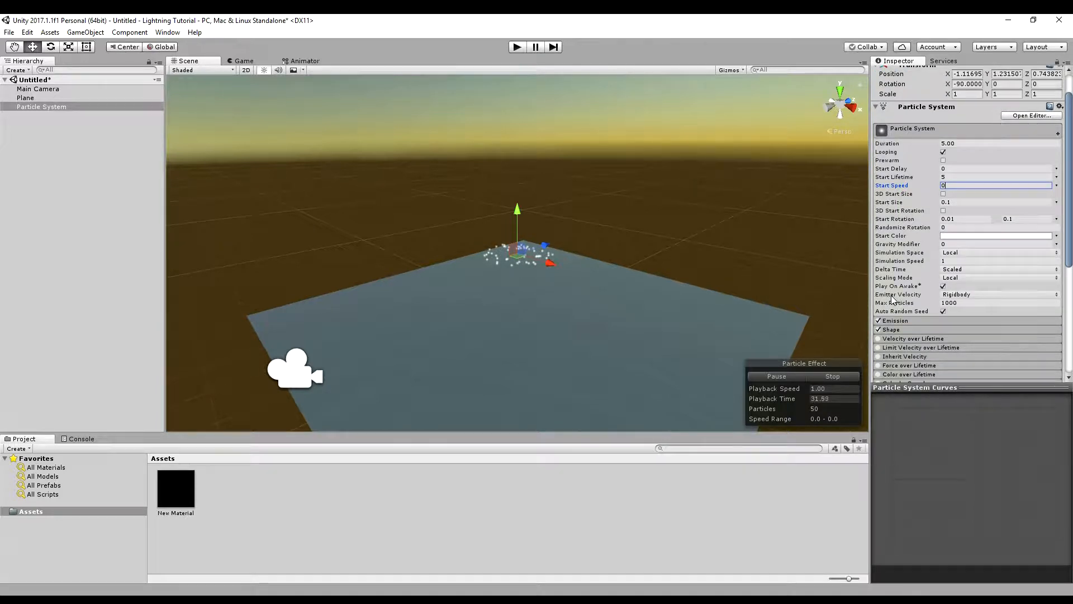
left_click(877, 330)
scroll(536, 260, "up", 3)
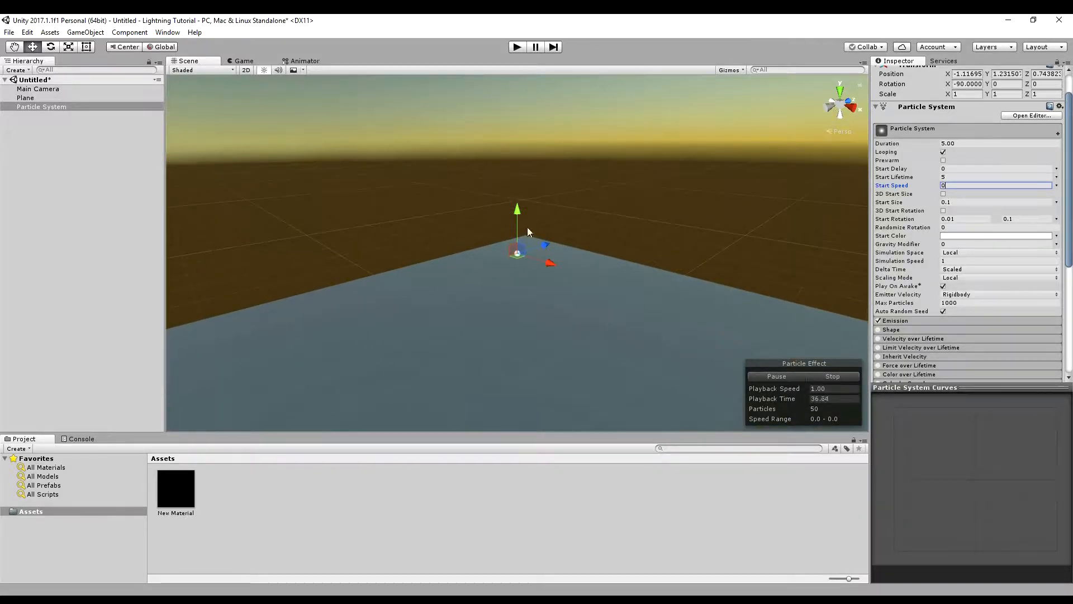
scroll(503, 262, "down", 3)
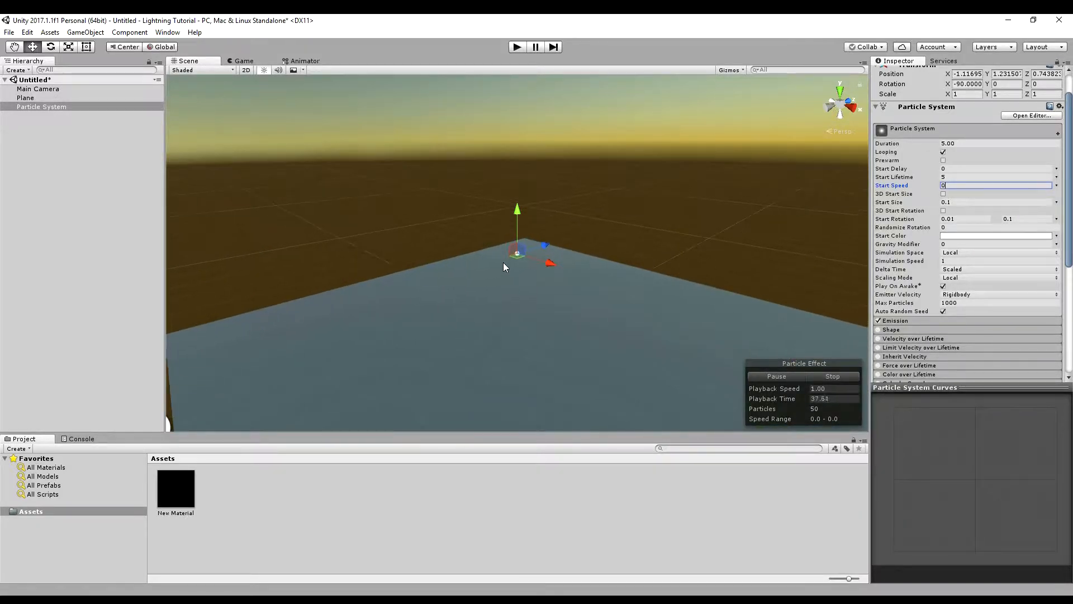
Place the particle system at the origin by setting its X, Y and Z position to 0.
left_click(977, 74)
scroll(969, 89, "up", 2)
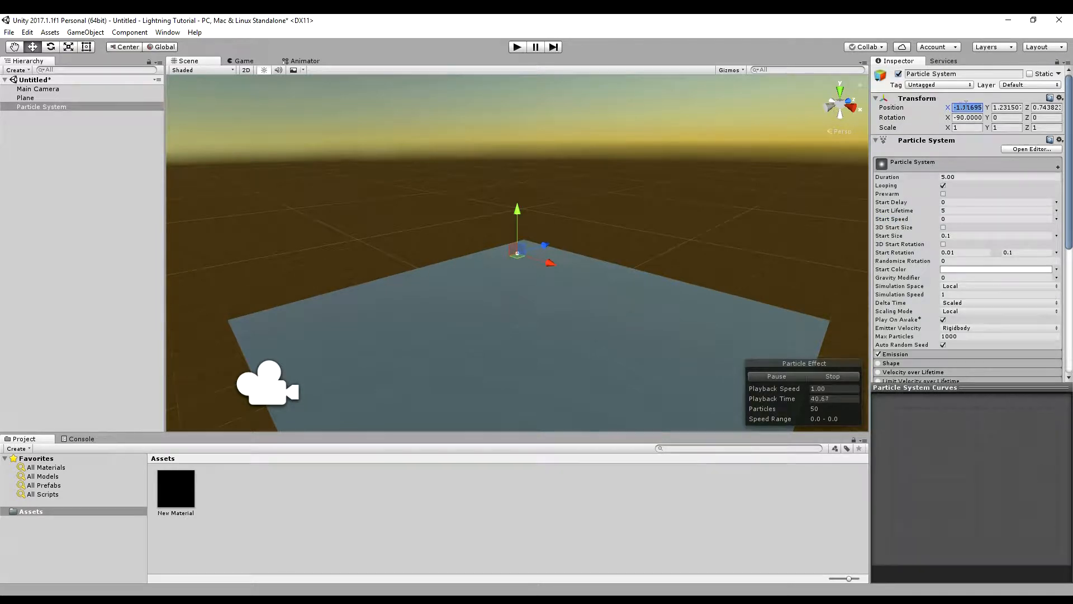
type("0")
key("Tab")
type("0")
key("Tab")
type("0")
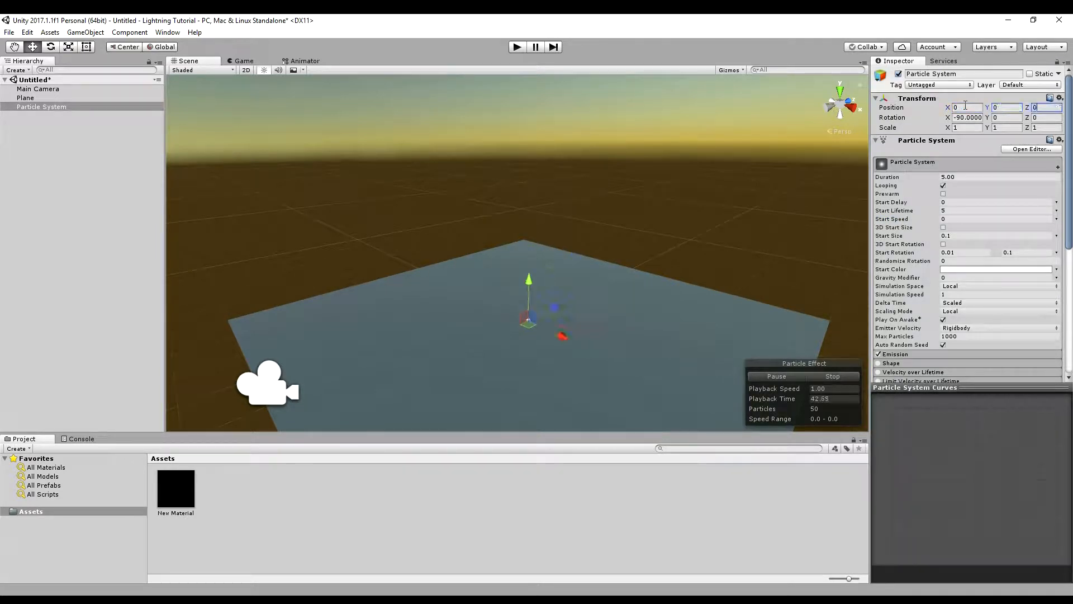
Try raising the particle system above the plane to a Y position of 5 and check it against the Main Camera.
left_click_drag(529, 284, 530, 202)
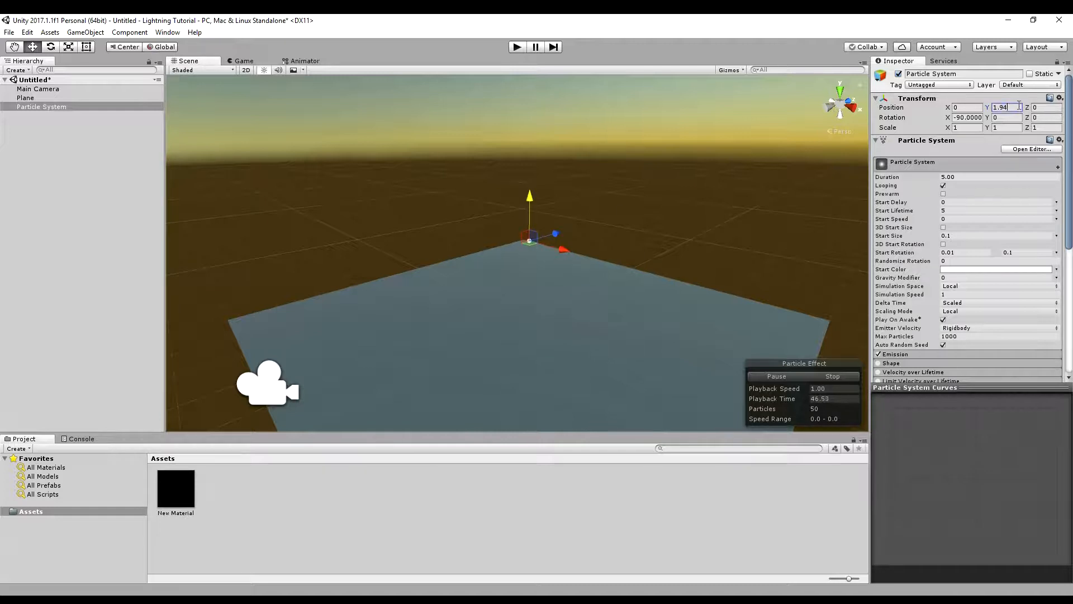
type("5")
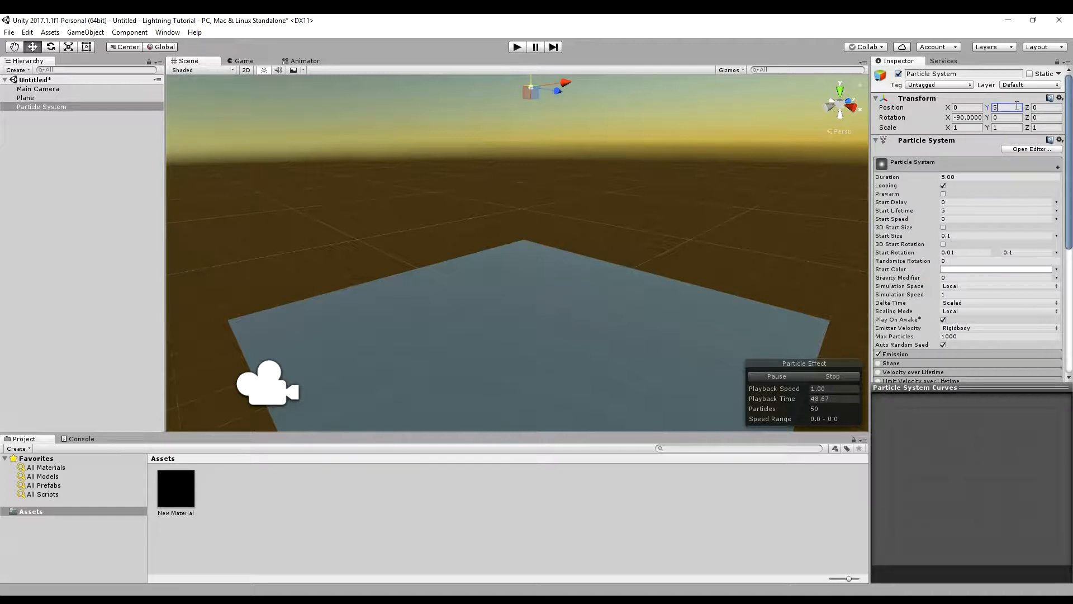
left_click(47, 91)
left_click(39, 107)
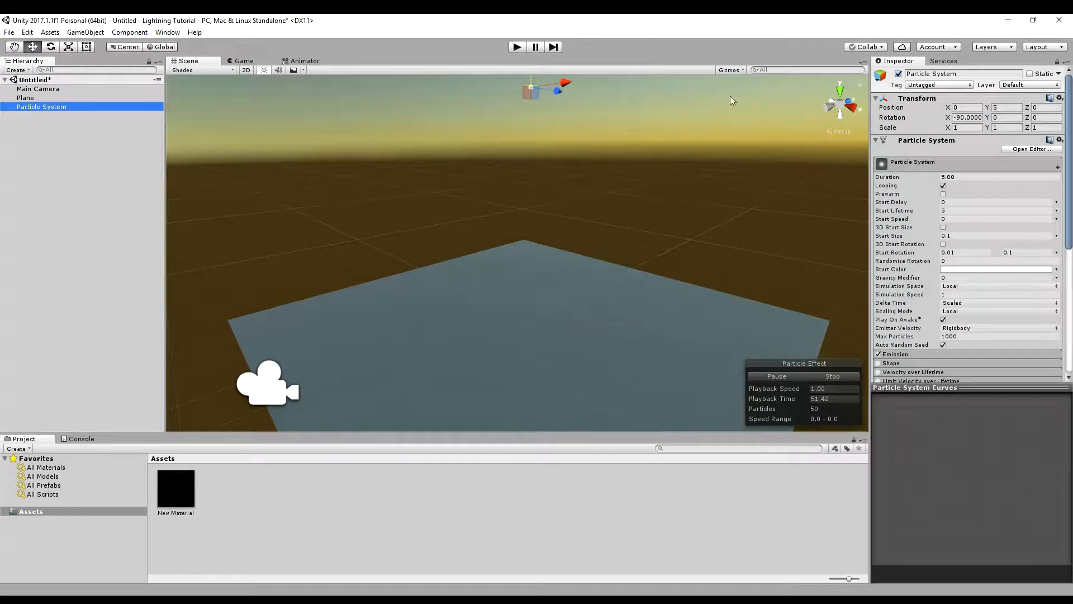
Set the particle system's Y position to 3 and check it in the Main Camera's preview.
left_click(1000, 108)
type("3")
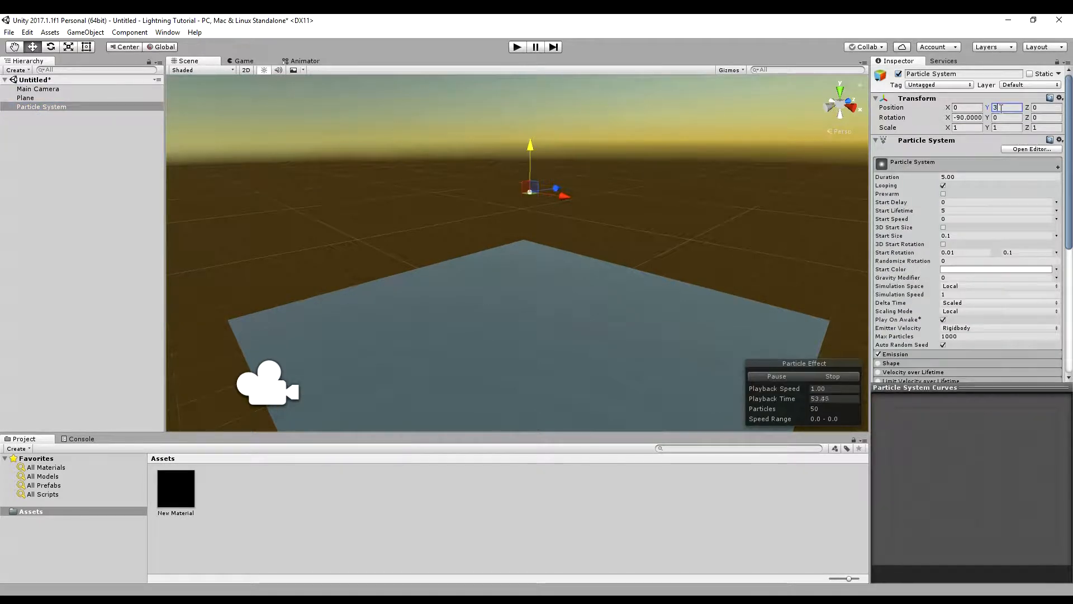
left_click(39, 90)
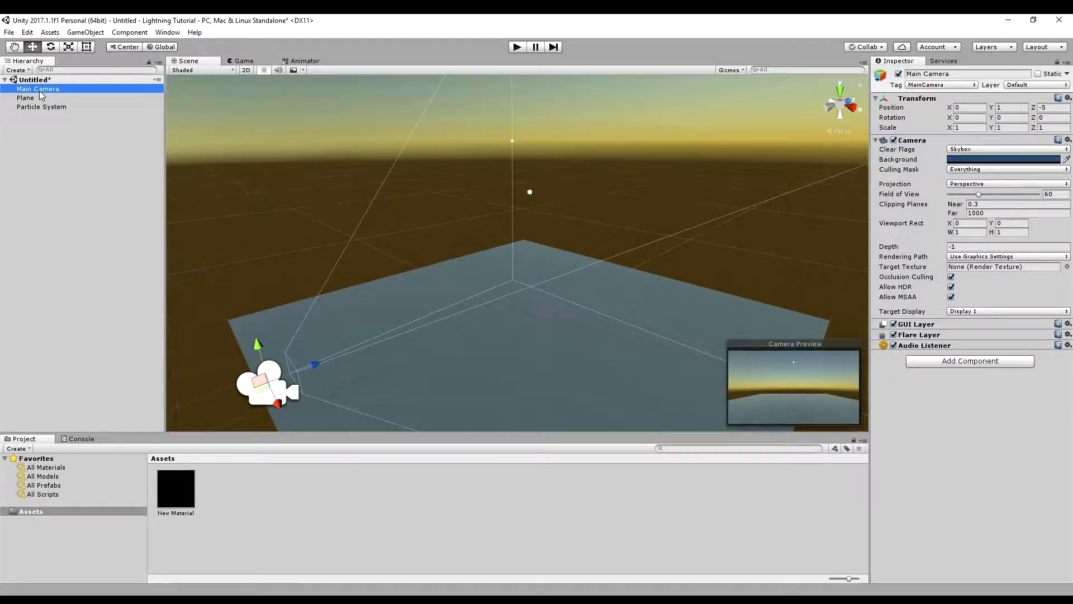
Enable Velocity over Lifetime on the particle system and set its velocity to 0 on Y and -20 on Z.
left_click(42, 106)
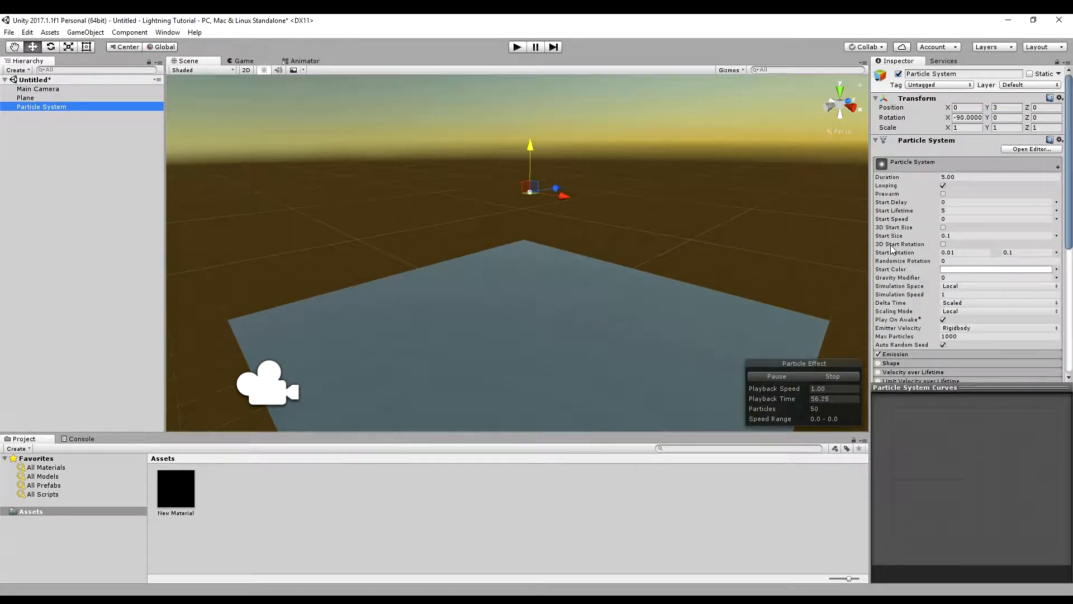
scroll(892, 249, "down", 5)
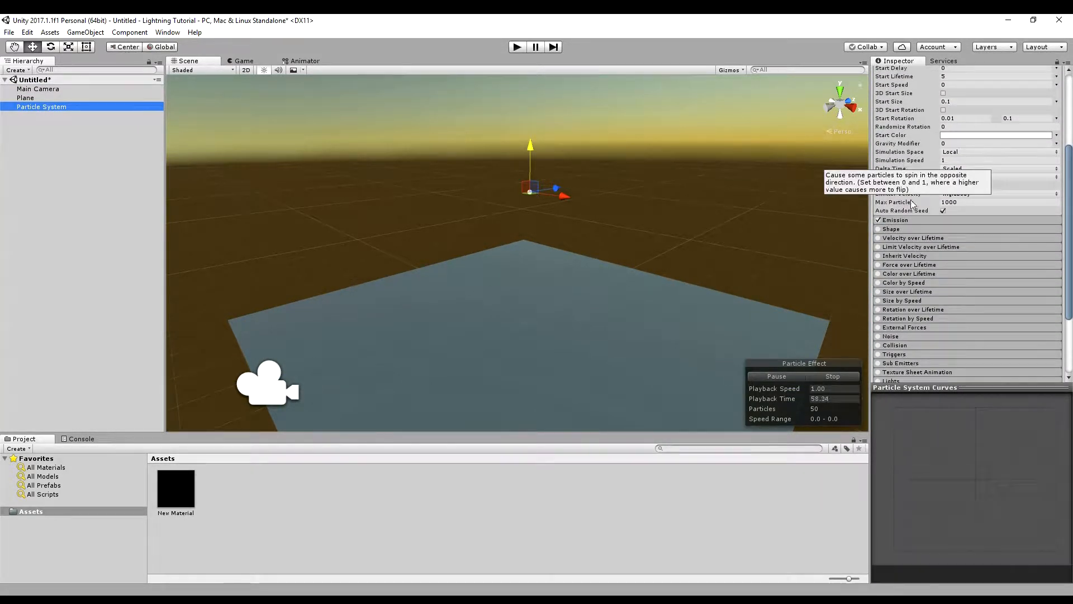
left_click(906, 238)
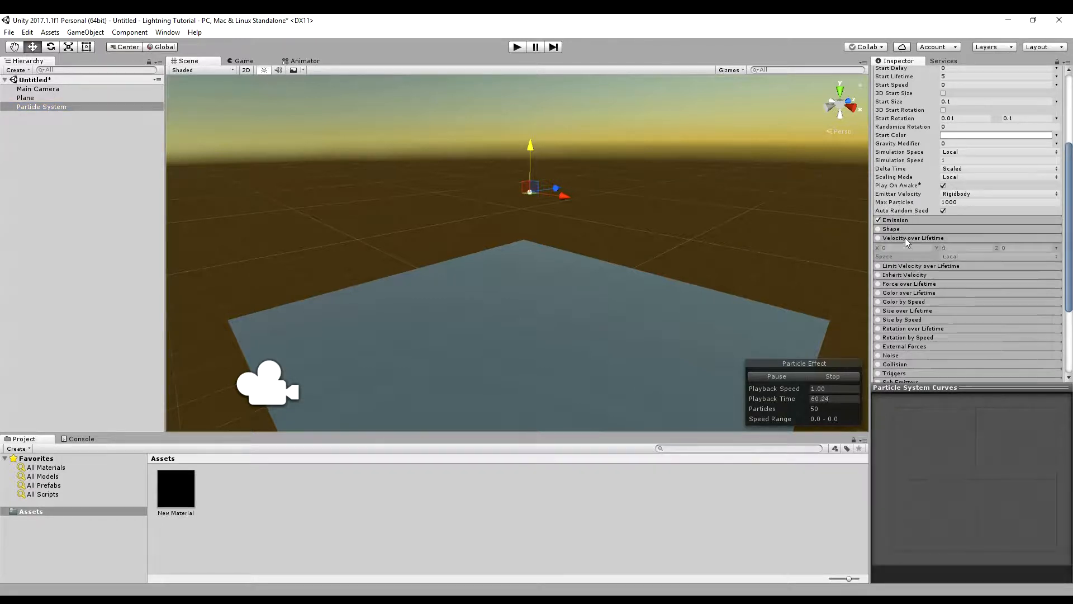
left_click(878, 238)
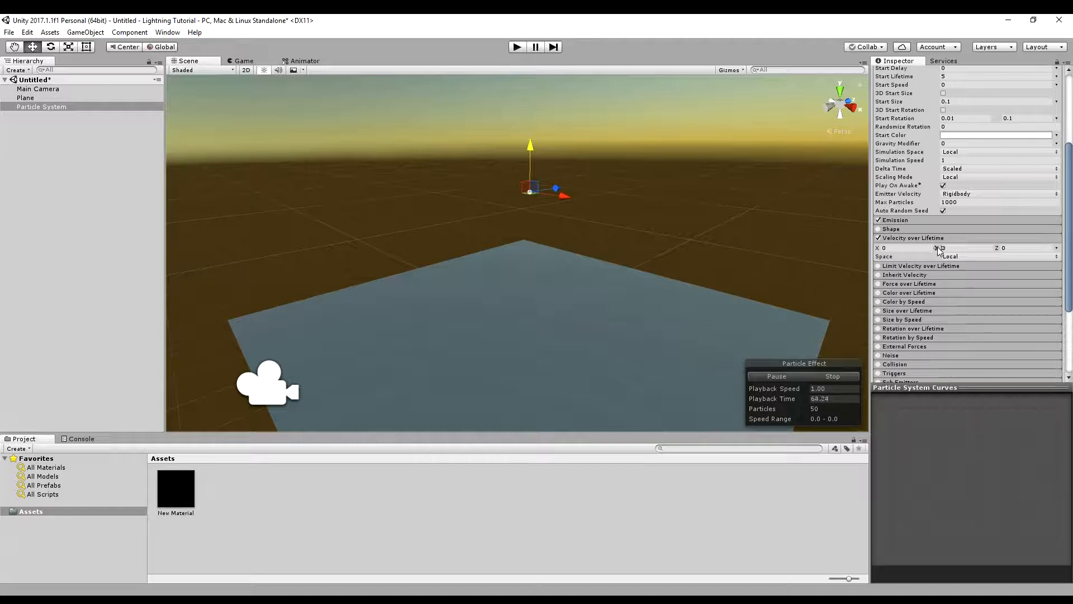
left_click_drag(939, 248, 928, 249)
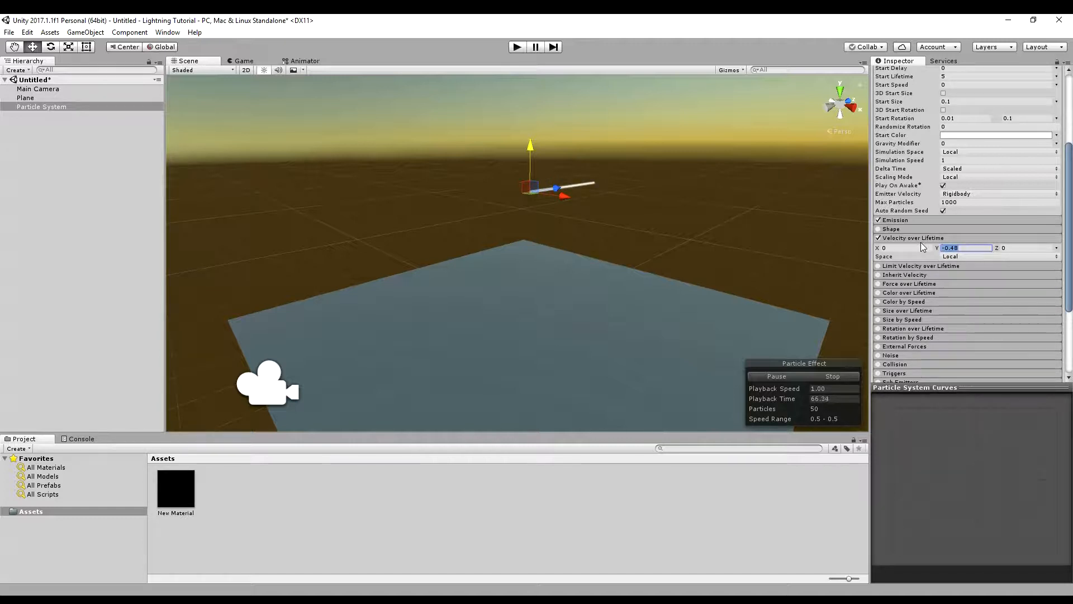
type("0")
left_click_drag(998, 250, 989, 252)
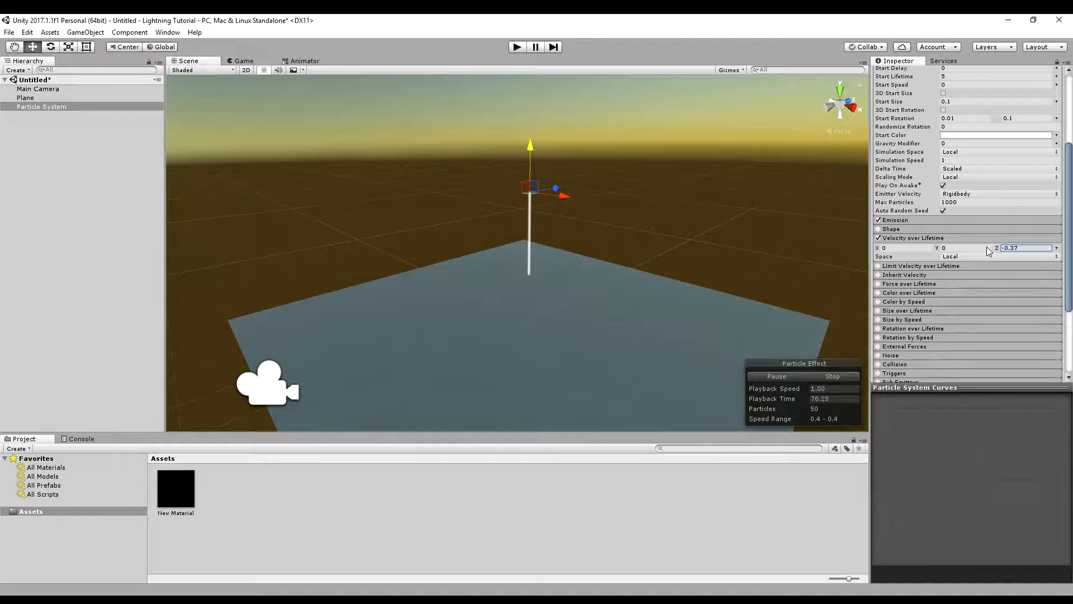
type("-20")
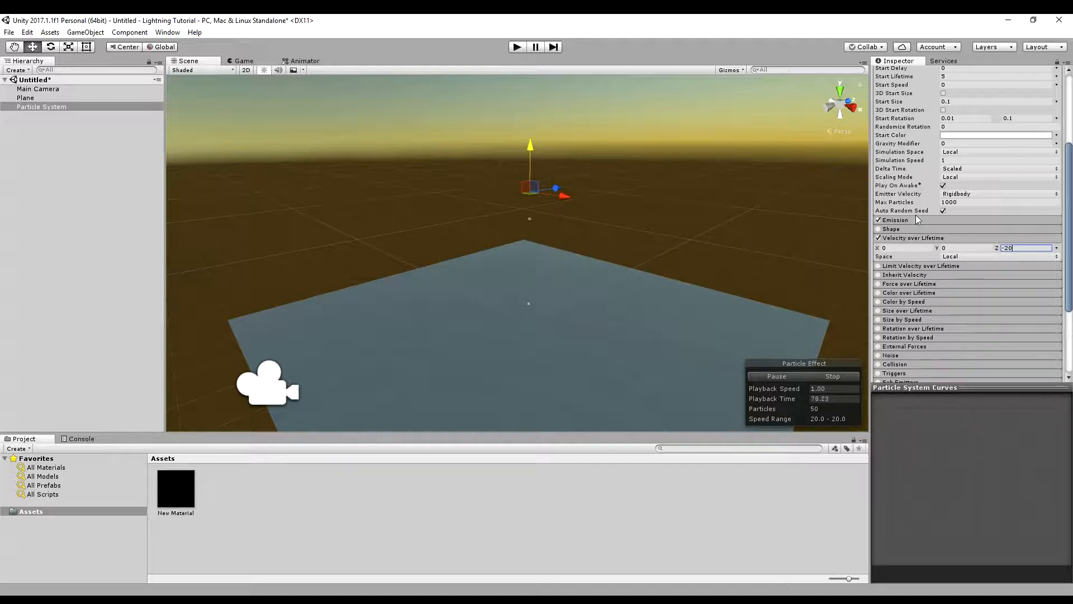
left_click(917, 239)
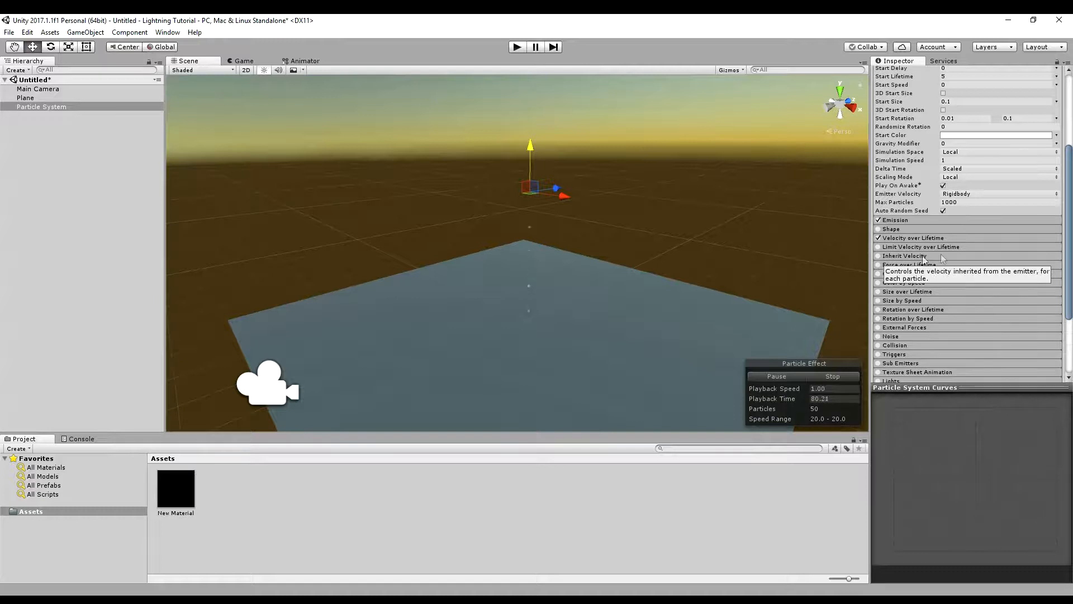
Enable the Trails module on the particle system.
scroll(944, 246, "down", 3)
scroll(959, 287, "down", 6)
left_click(898, 289)
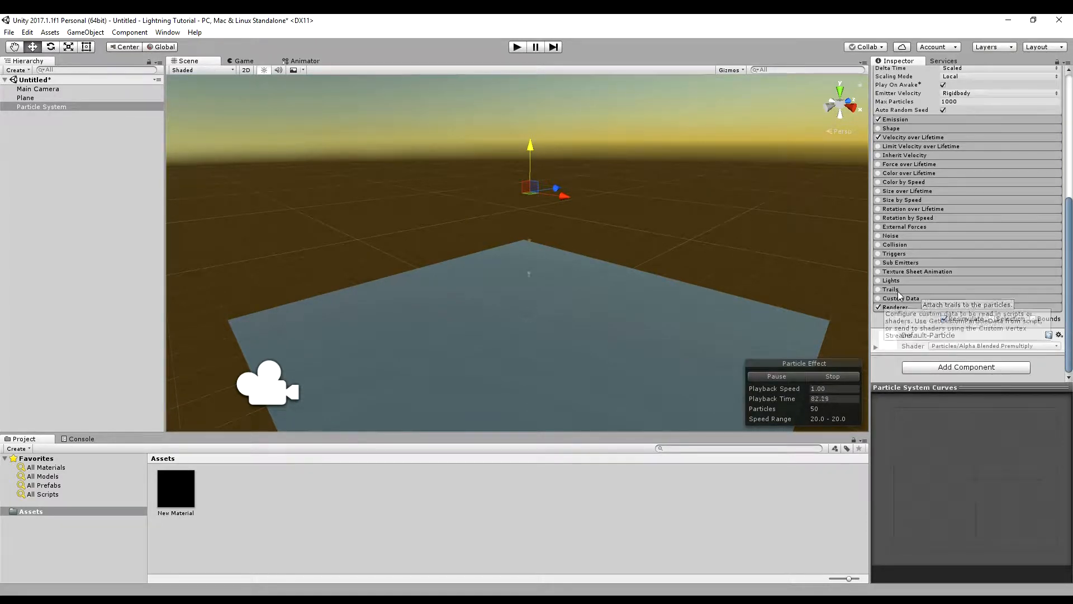
left_click(878, 289)
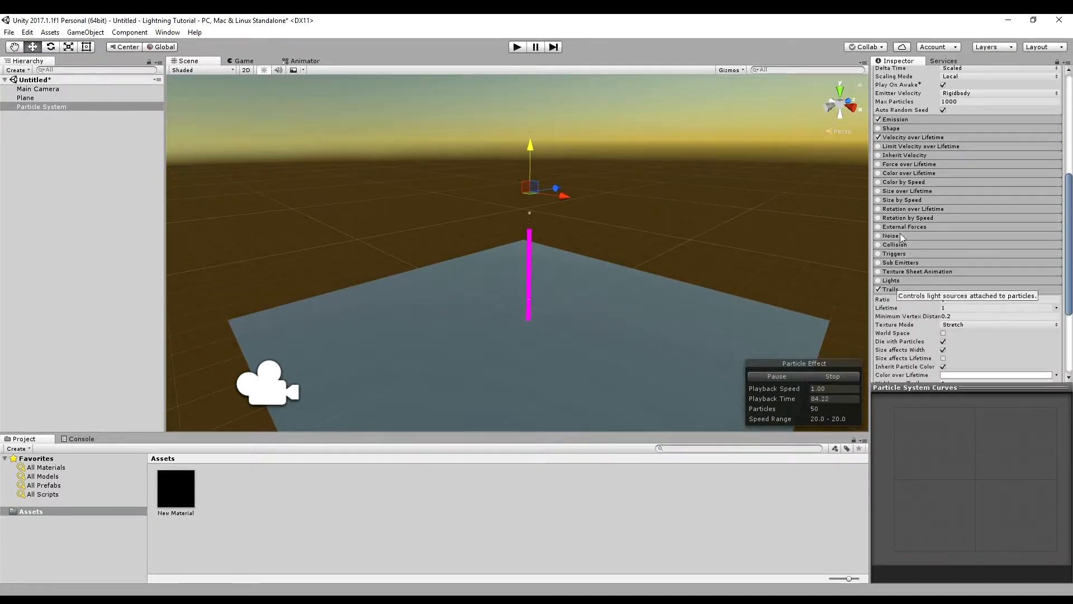
Set the particle system's Render Mode to None in the Renderer module.
scroll(877, 279, "down", 3)
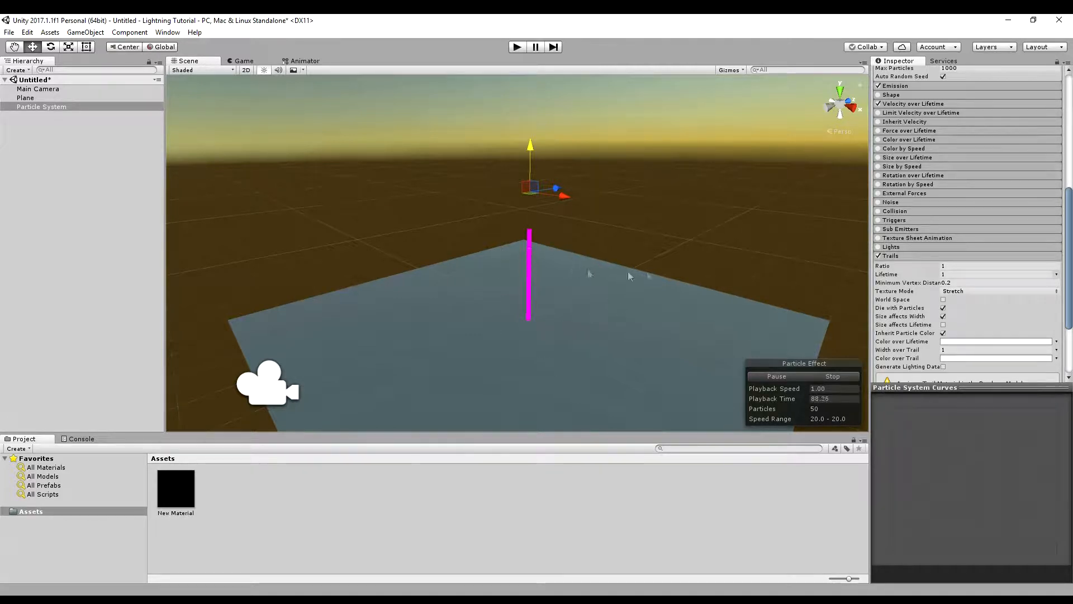
scroll(922, 259, "down", 9)
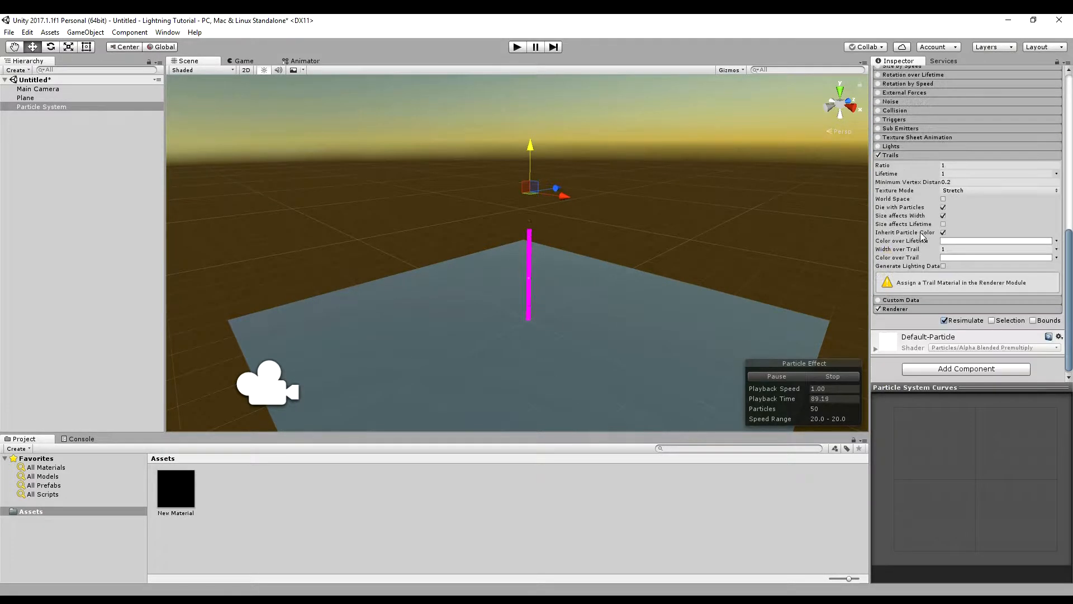
left_click(891, 308)
scroll(950, 296, "down", 3)
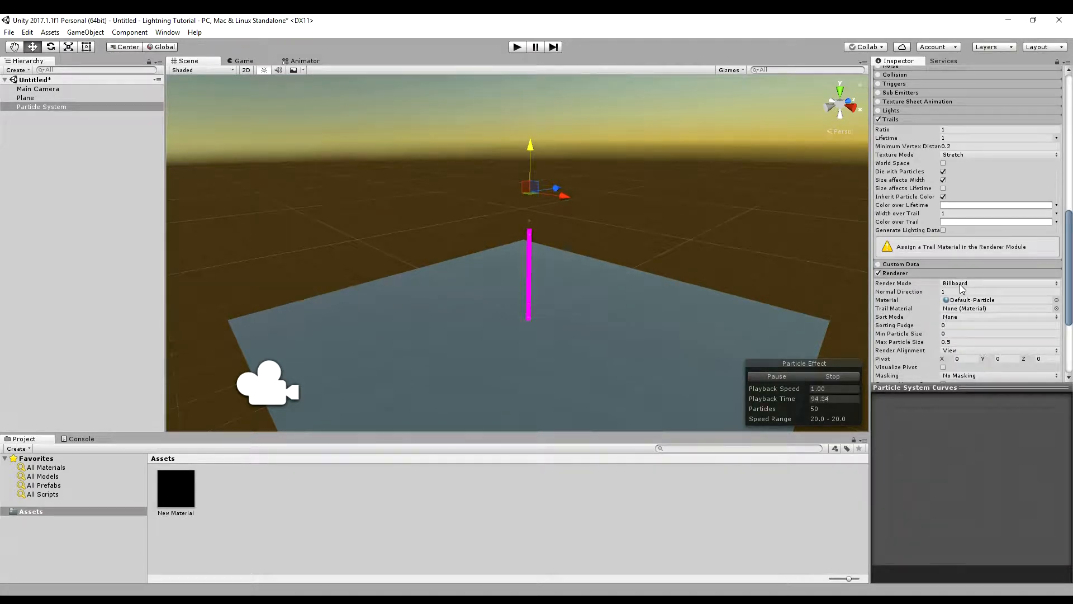
left_click(961, 283)
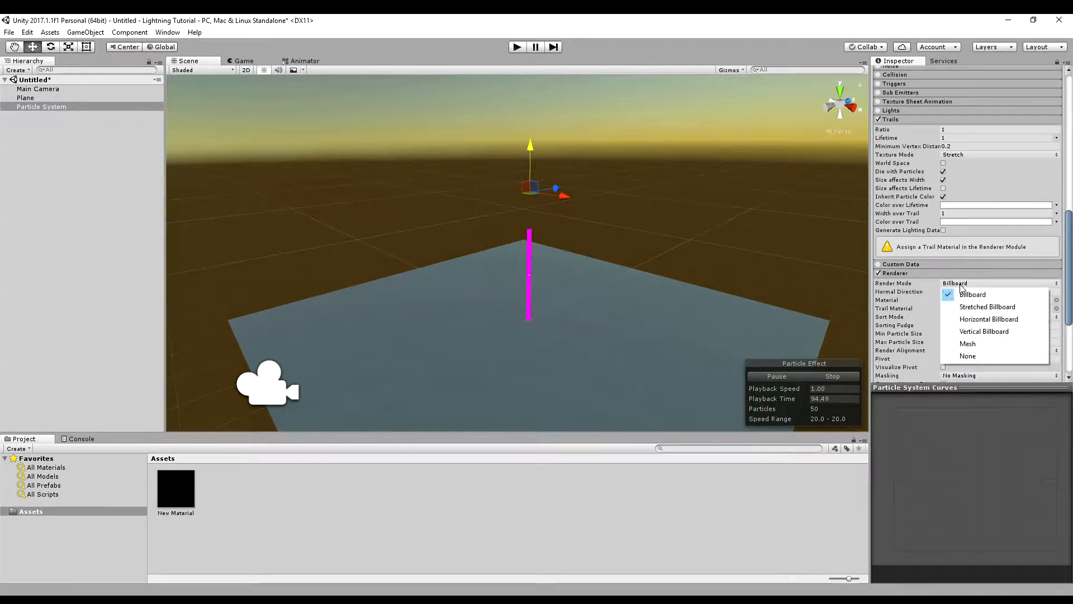
left_click(967, 356)
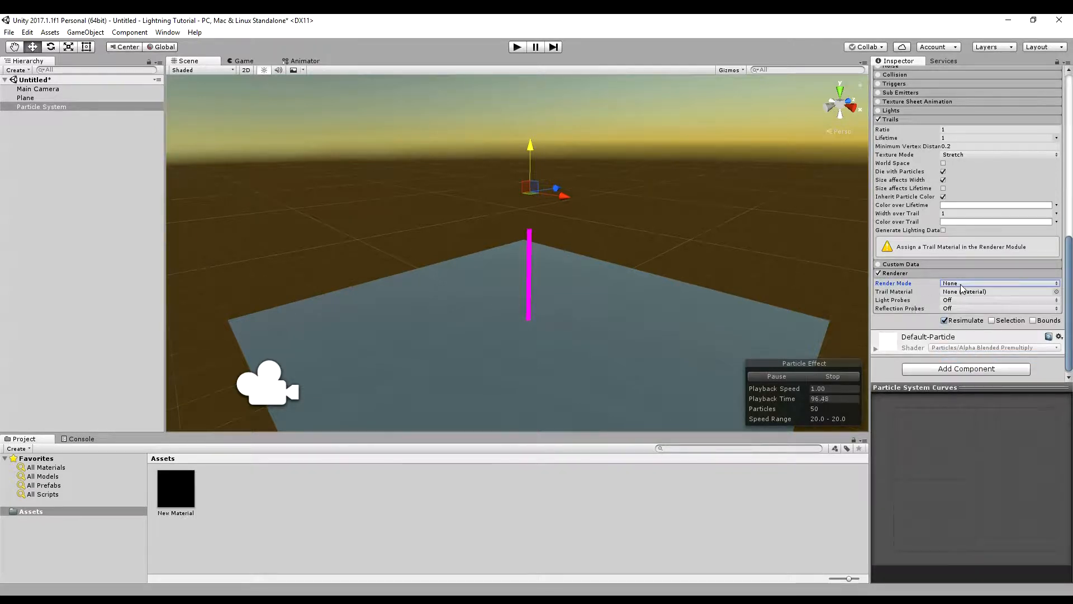
Assign Default-Particle as the Trail Material in the Renderer module.
left_click(1056, 292)
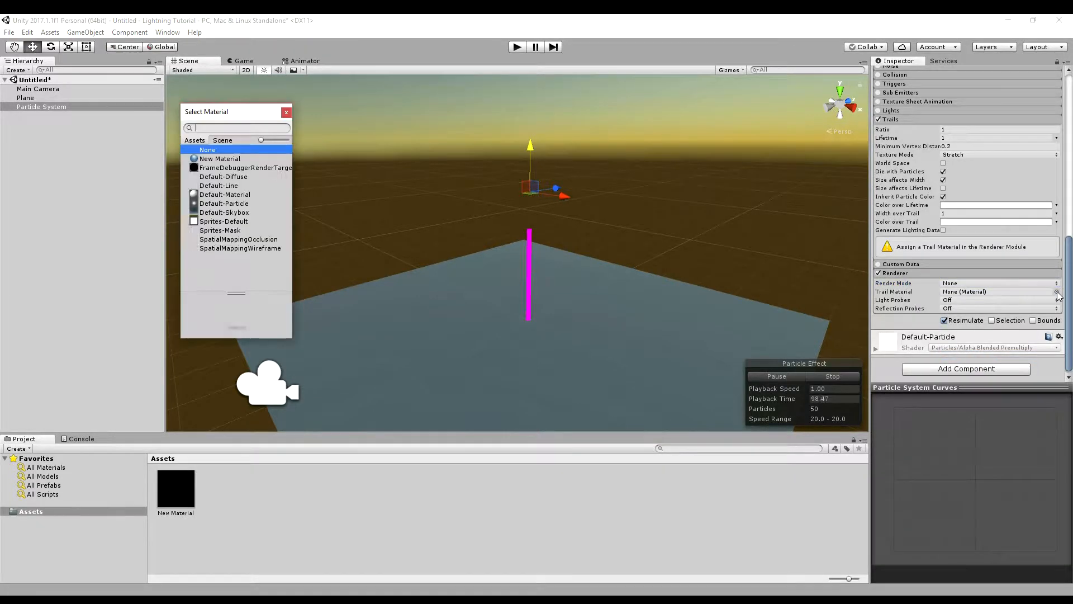
left_click(239, 204)
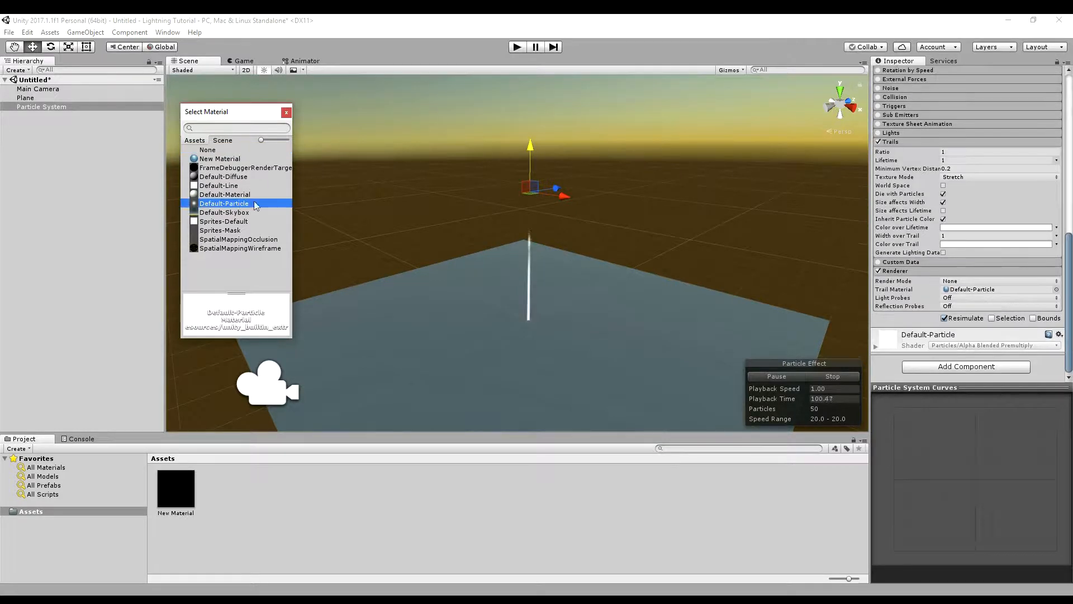
key("Return")
scroll(520, 263, "up", 2)
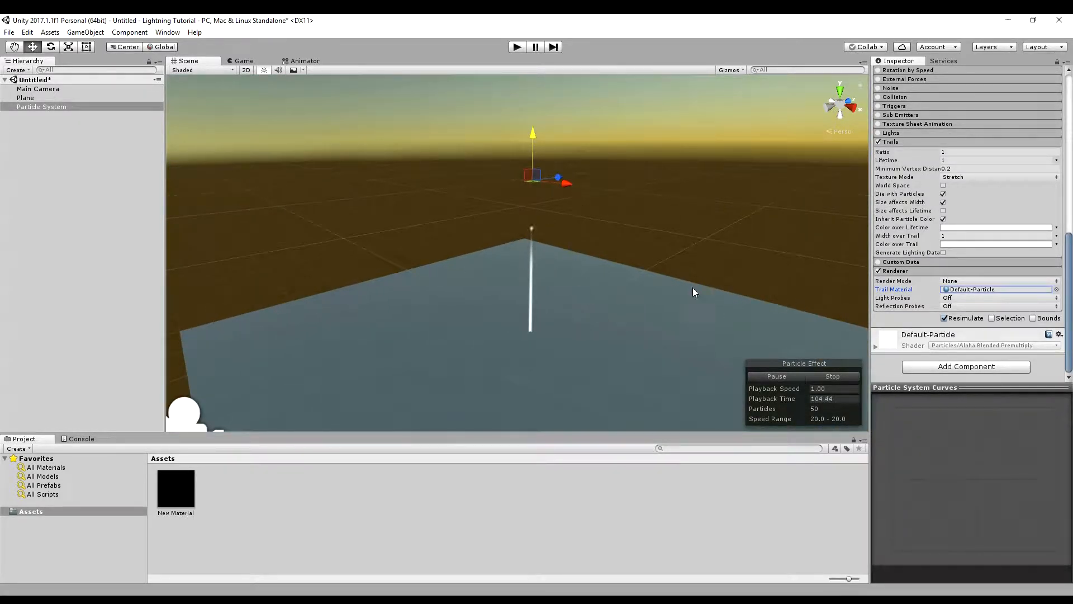
Make the particles' Start Size random between two constants, 0.01 and 0.05.
scroll(910, 259, "up", 8)
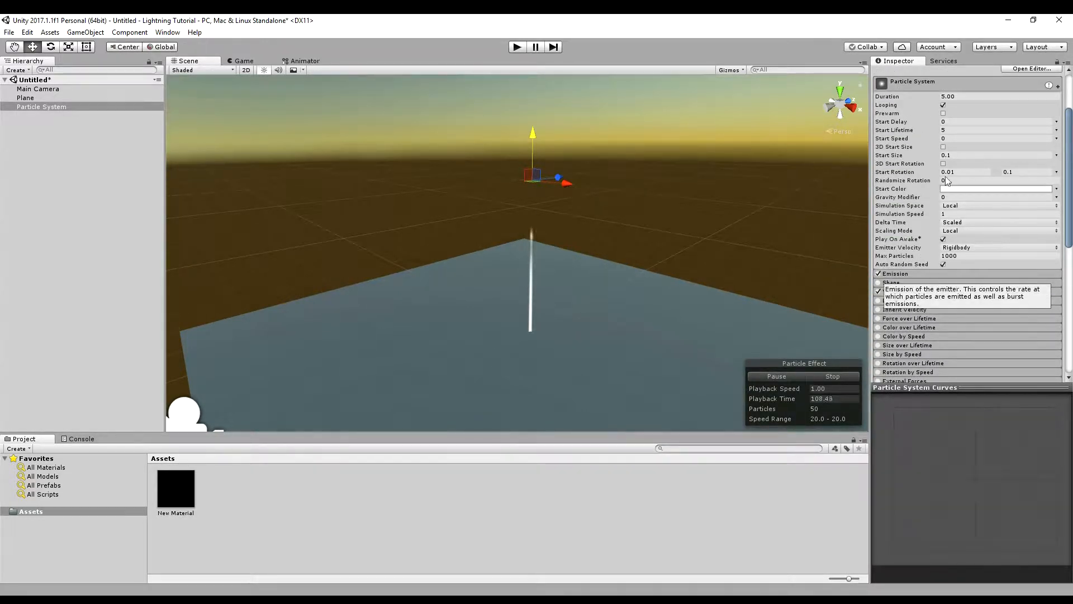
left_click(1056, 155)
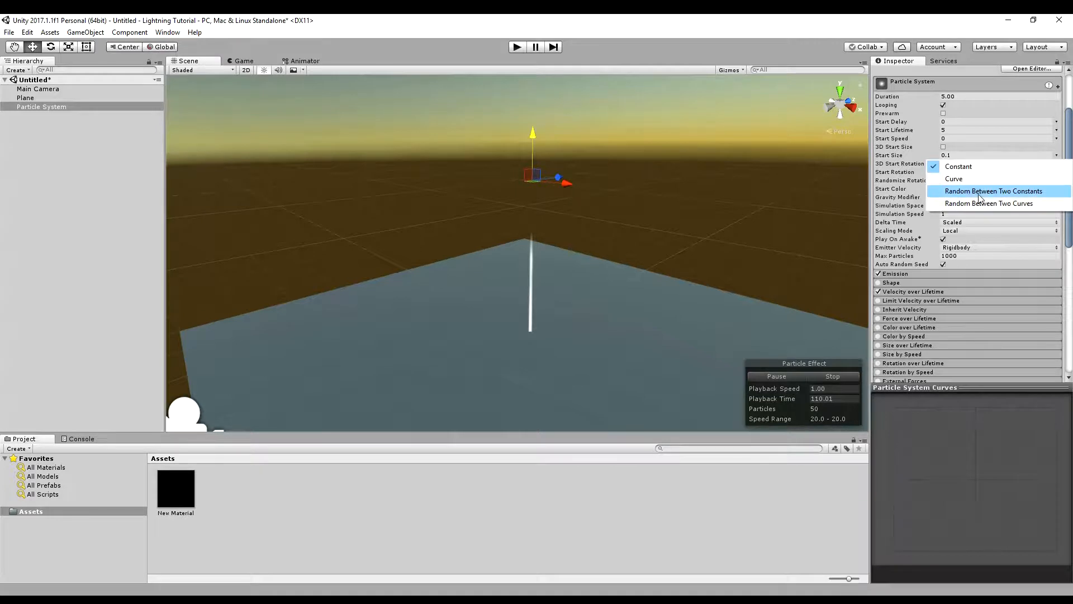
left_click(978, 191)
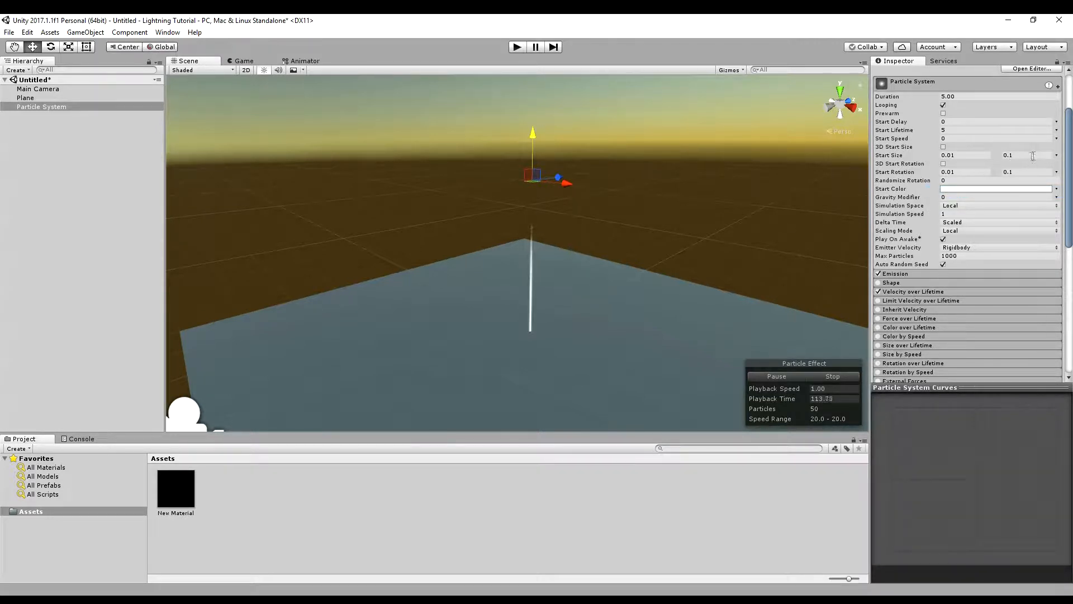
type("0.")
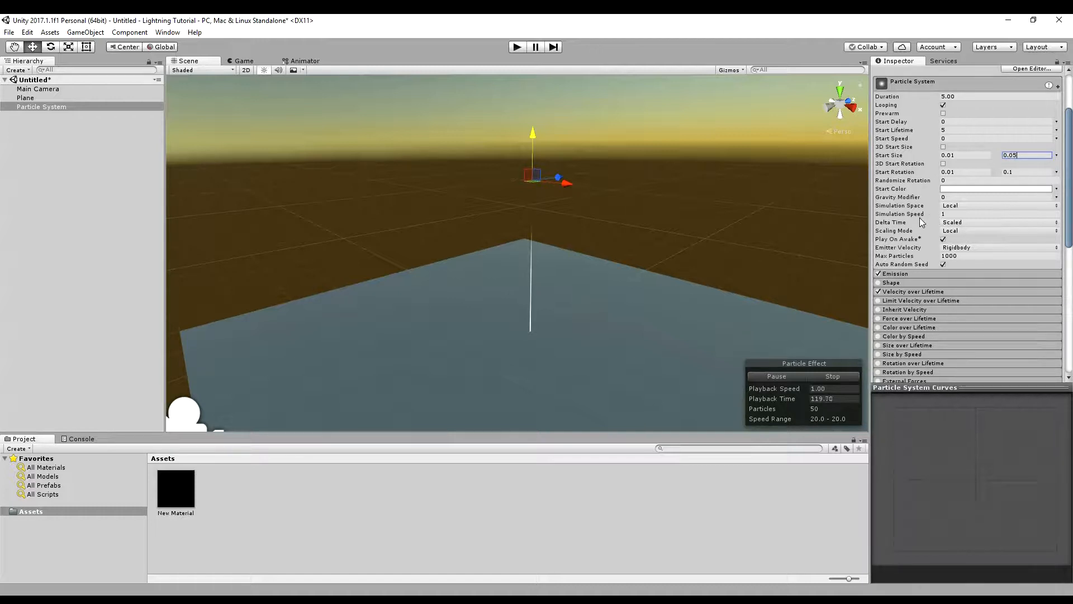
Enable the Noise module on the particle system and inspect the trail up close in the scene.
scroll(920, 218, "down", 5)
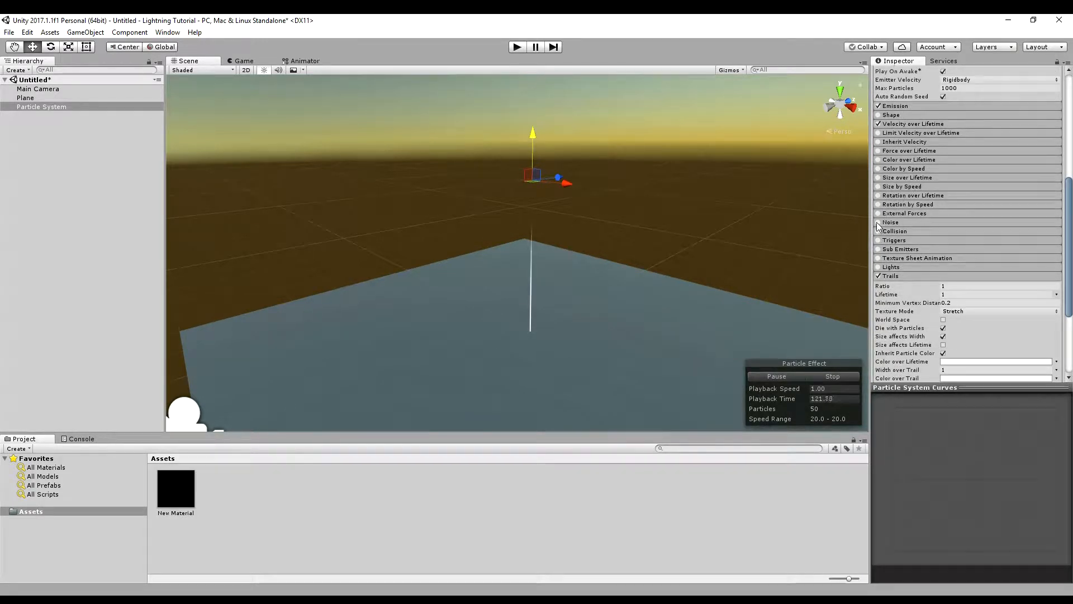
left_click(890, 223)
left_click(878, 222)
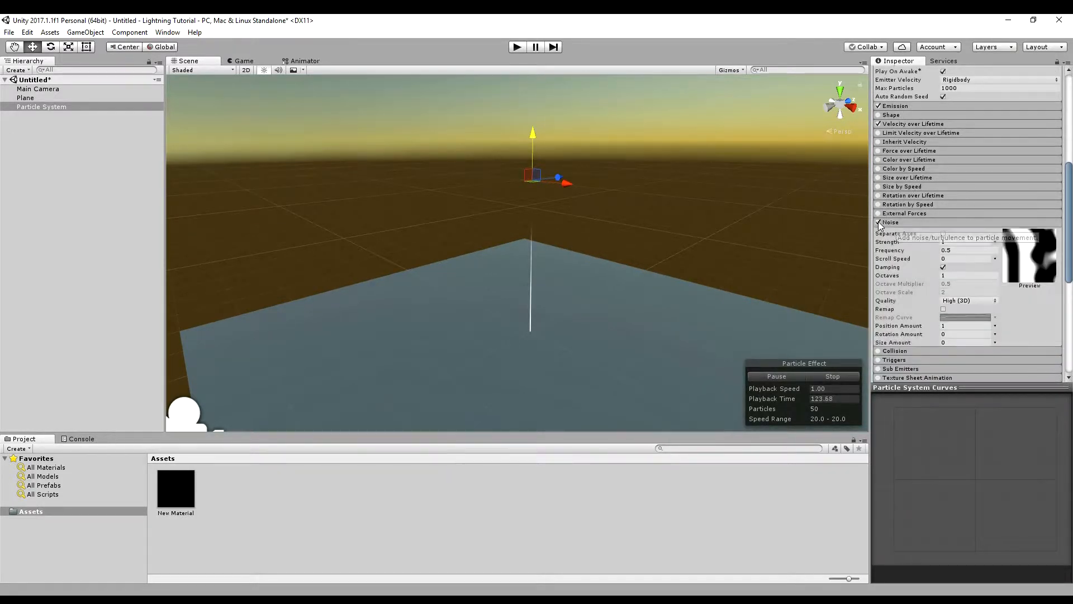
scroll(526, 290, "up", 1)
scroll(526, 290, "up", 3)
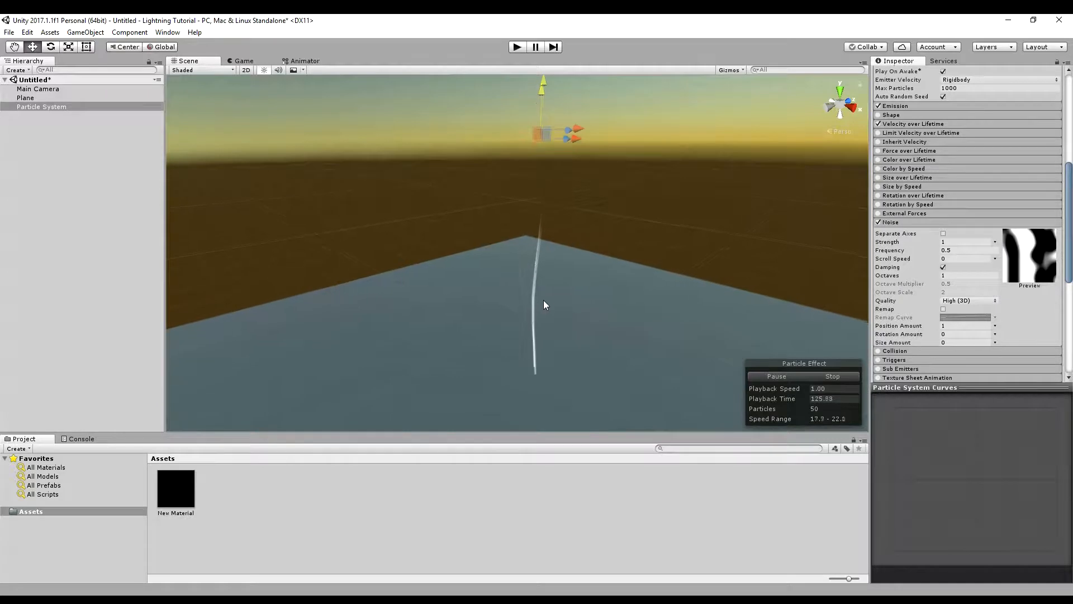
Make the noise Strength random between two constants, 5 and 10.
left_click(995, 241)
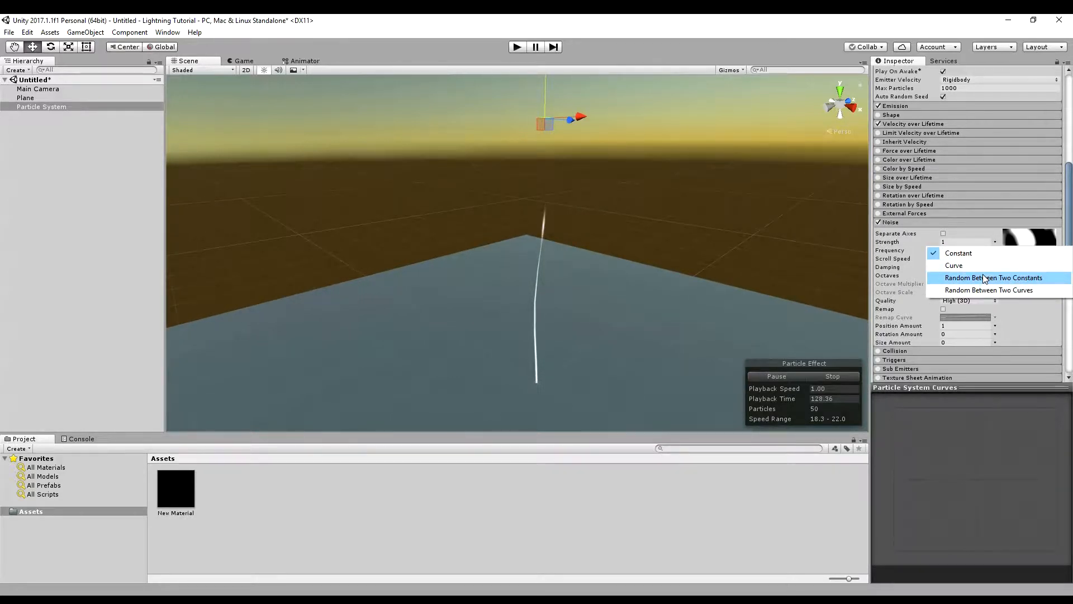
left_click(984, 278)
left_click(948, 242)
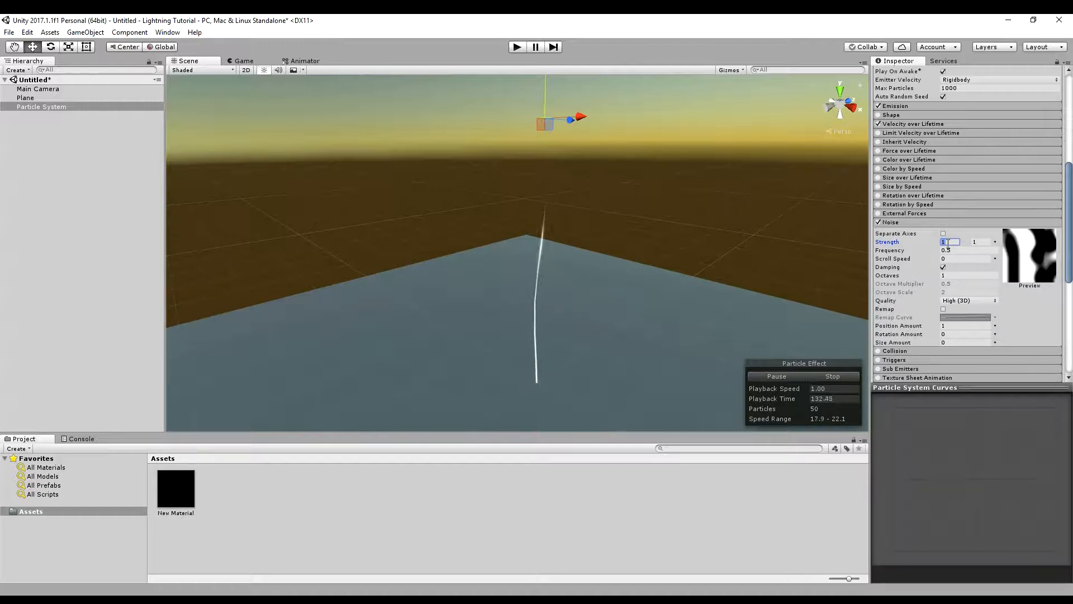
type("5")
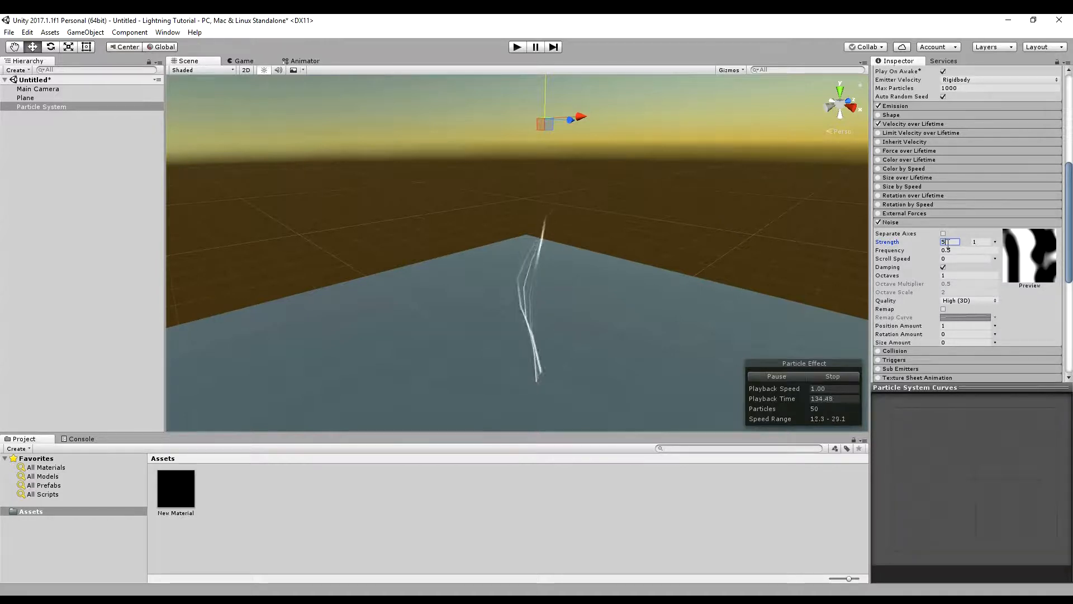
left_click(980, 242)
type("10")
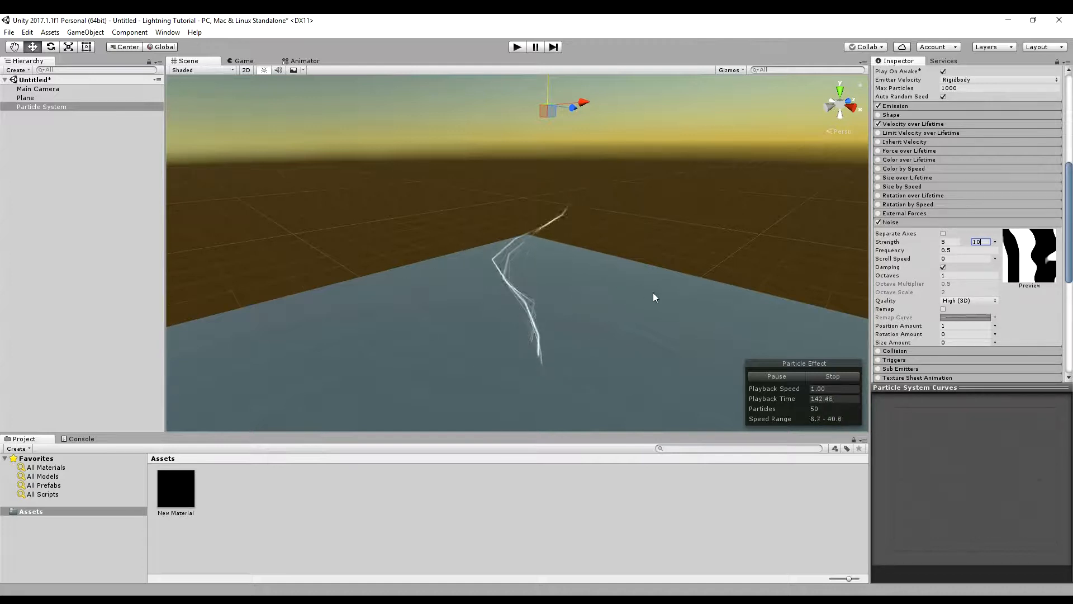
Set the noise Frequency to 1 and the Scroll Speed to 1.
left_click(962, 250)
type("1")
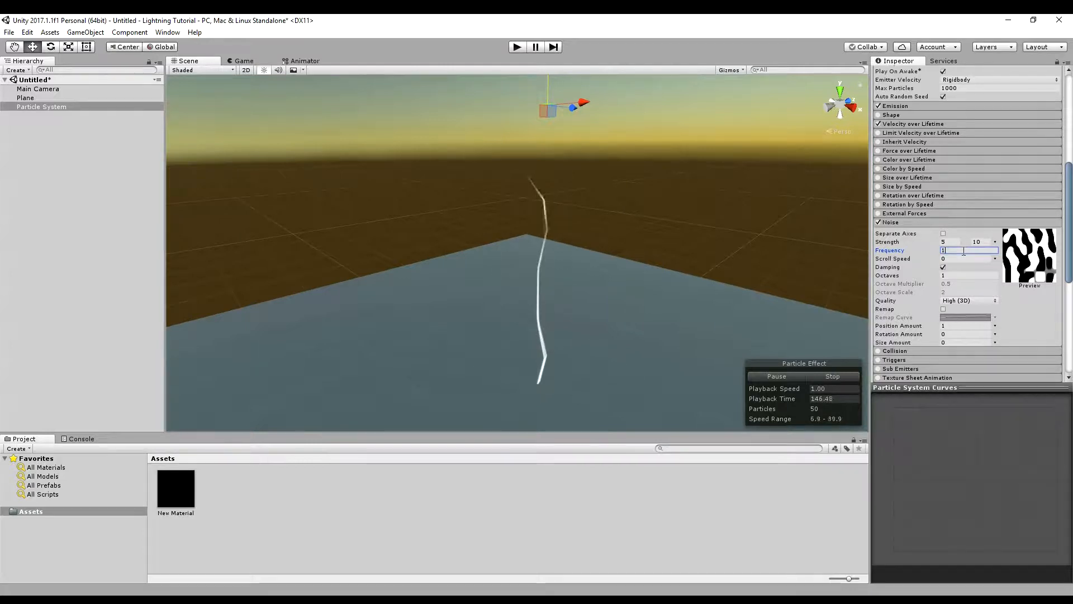
left_click(960, 259)
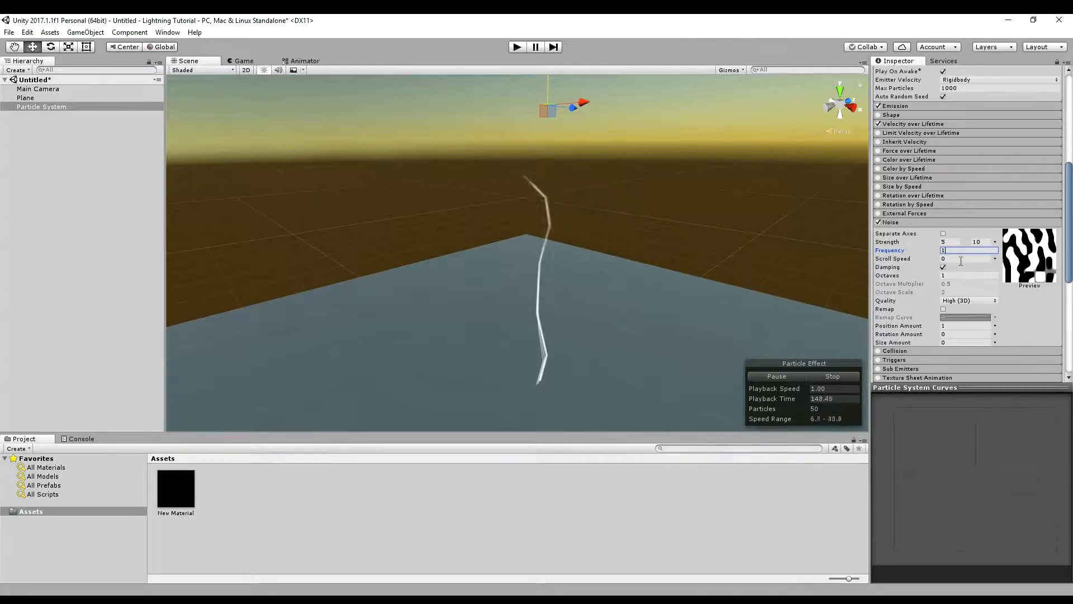
type("1")
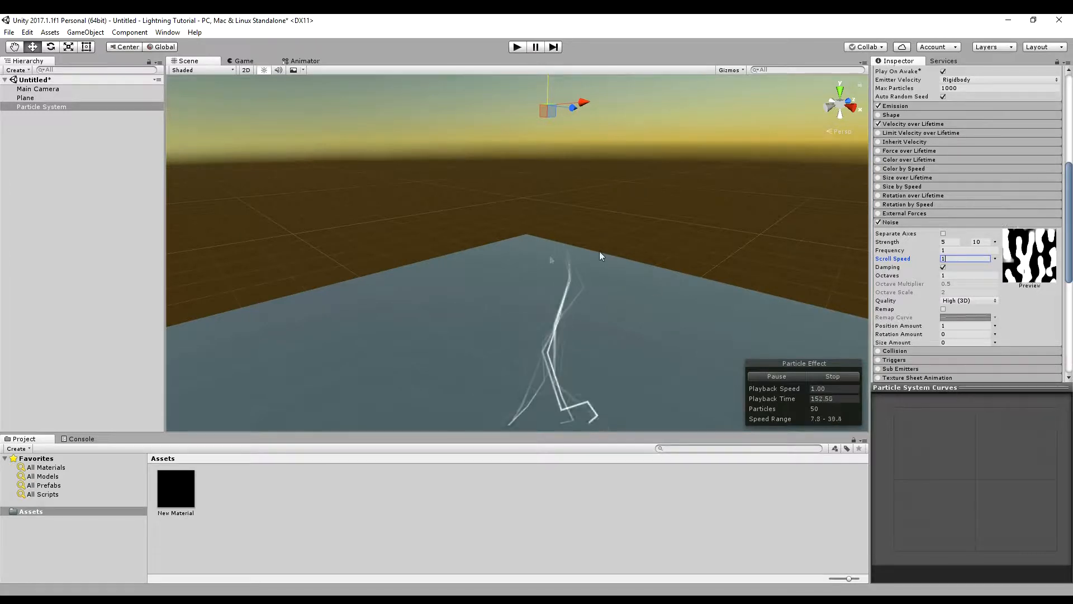
scroll(574, 335, "down", 2)
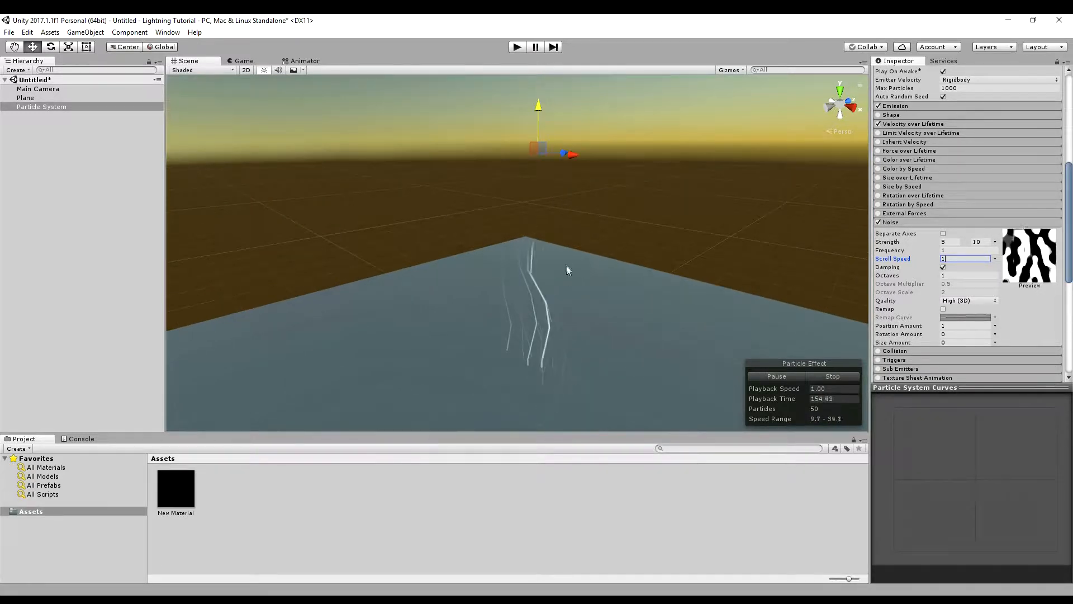
middle_click_drag(649, 208, 637, 173)
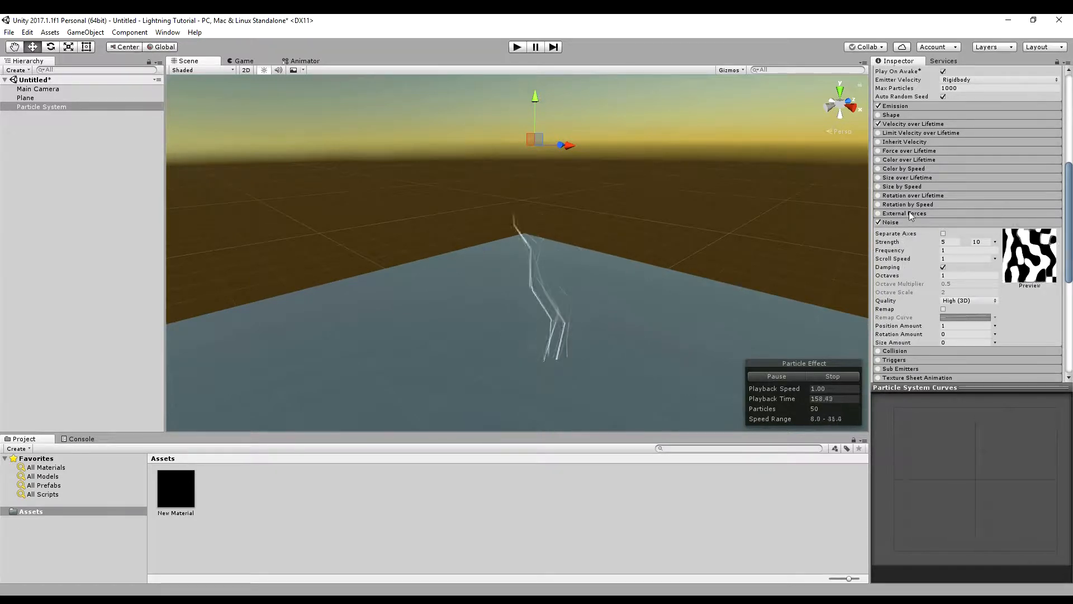
Enable the Collision module on the particle system and set its collision type to World.
scroll(910, 235, "down", 3)
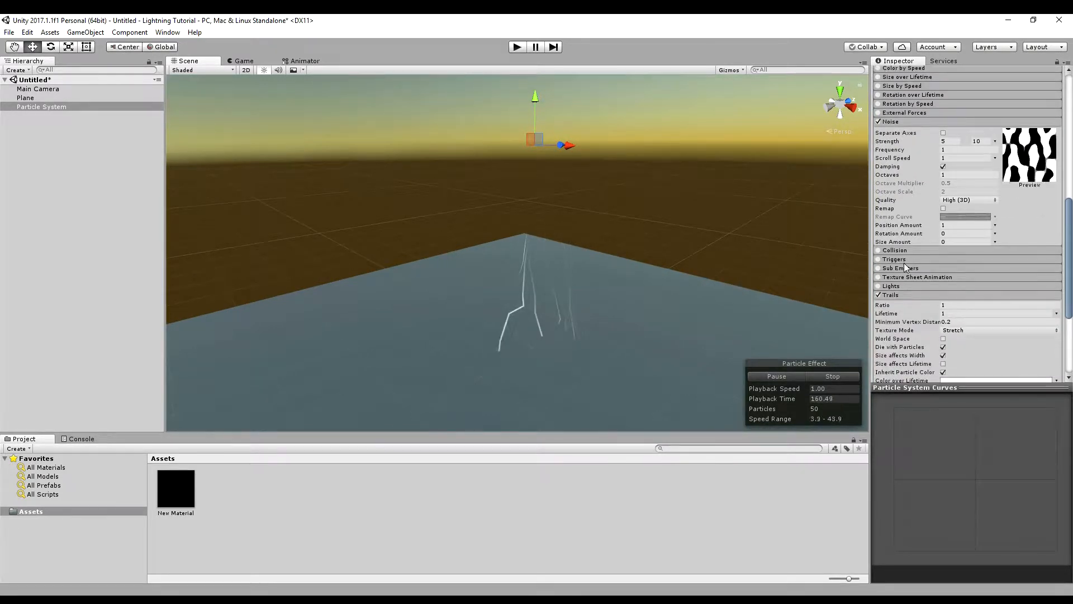
left_click(888, 250)
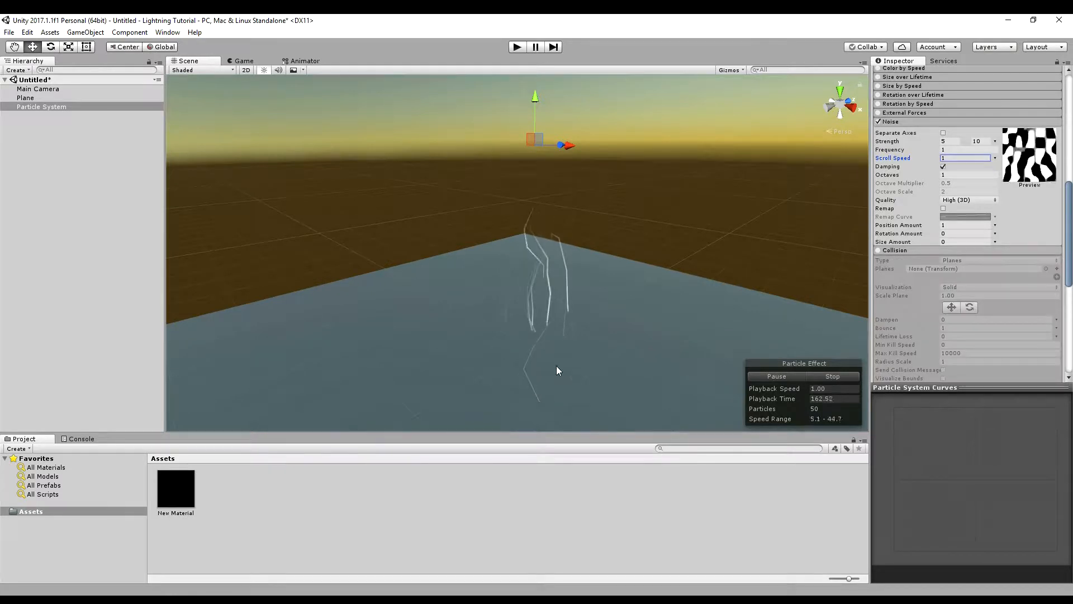
left_click(877, 250)
left_click(972, 259)
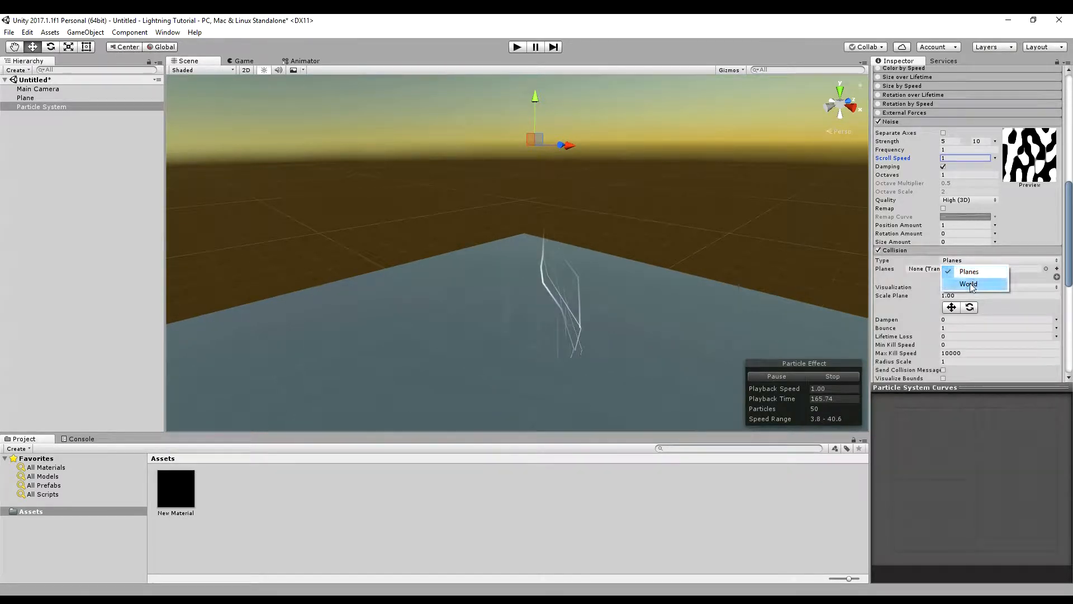
left_click(970, 283)
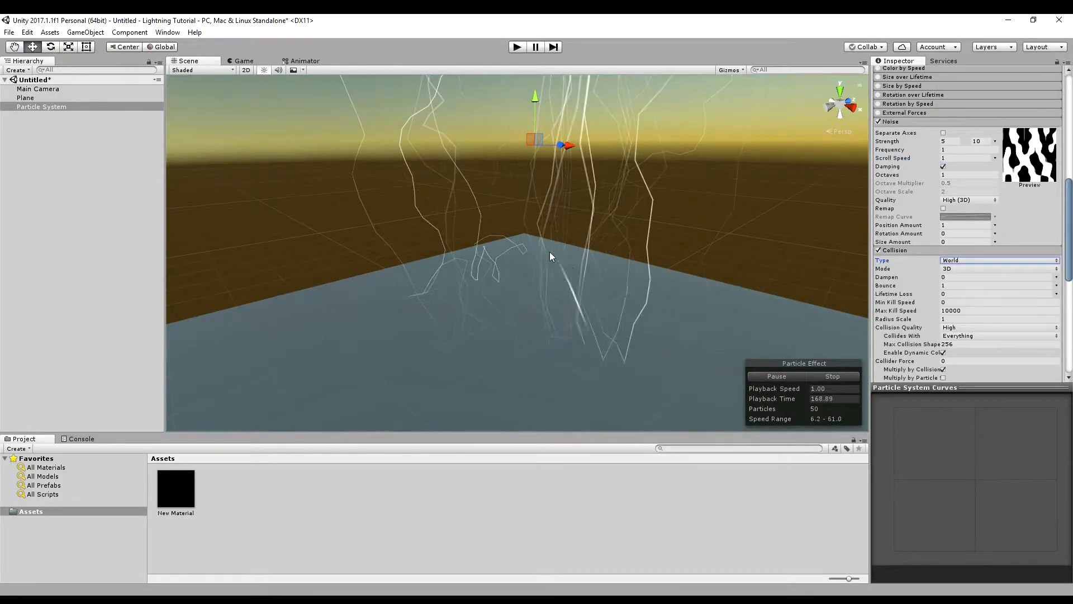
Set the collision Bounce to 0.01 and the Lifetime Loss to 0.9.
scroll(537, 226, "down", 5)
scroll(535, 226, "down", 3)
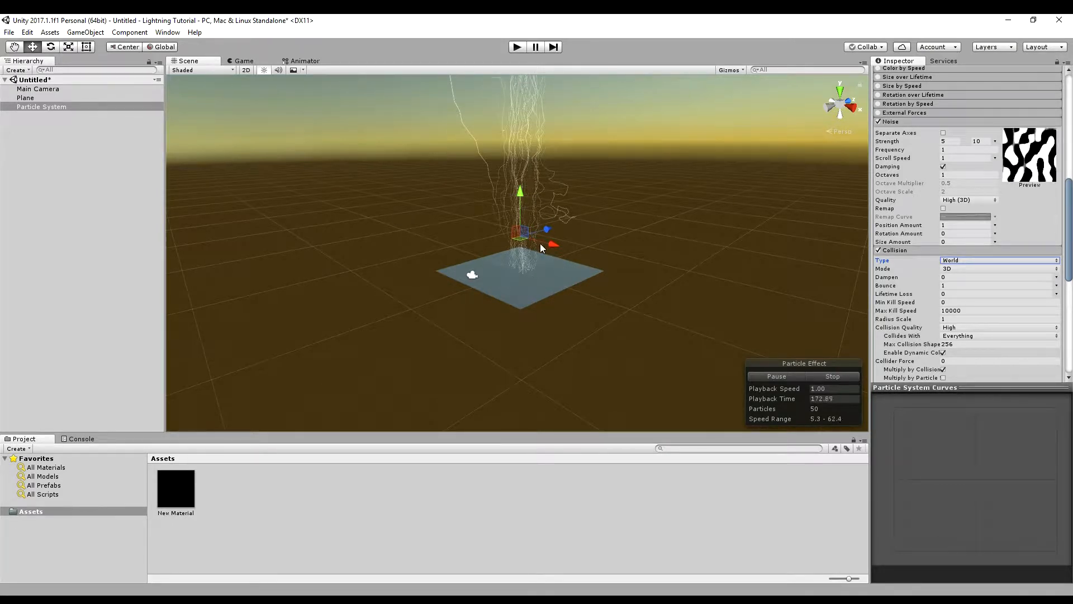
scroll(517, 299, "up", 5)
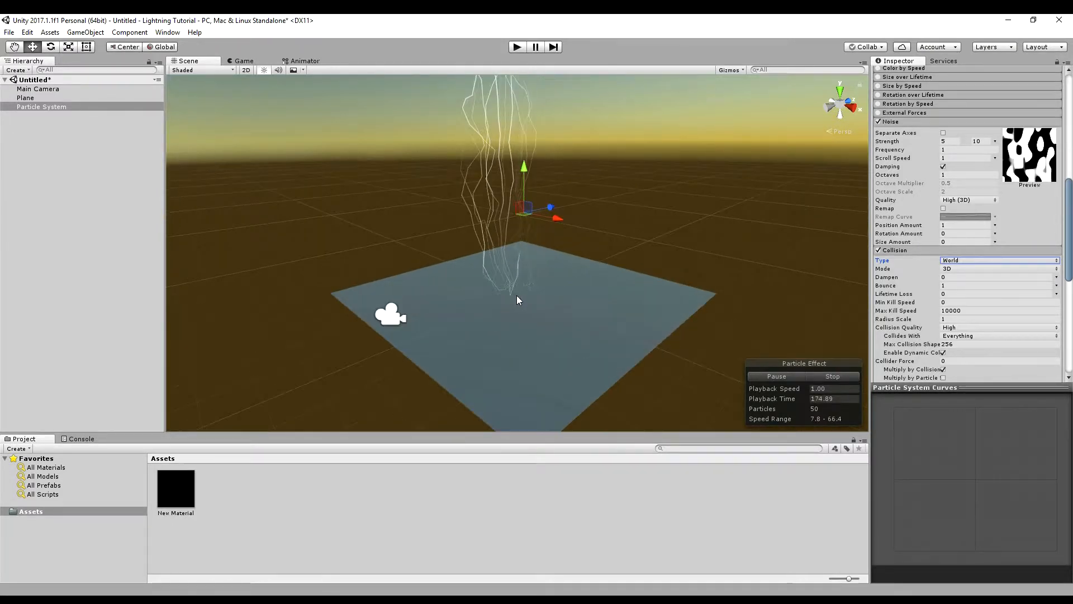
scroll(516, 299, "up", 3)
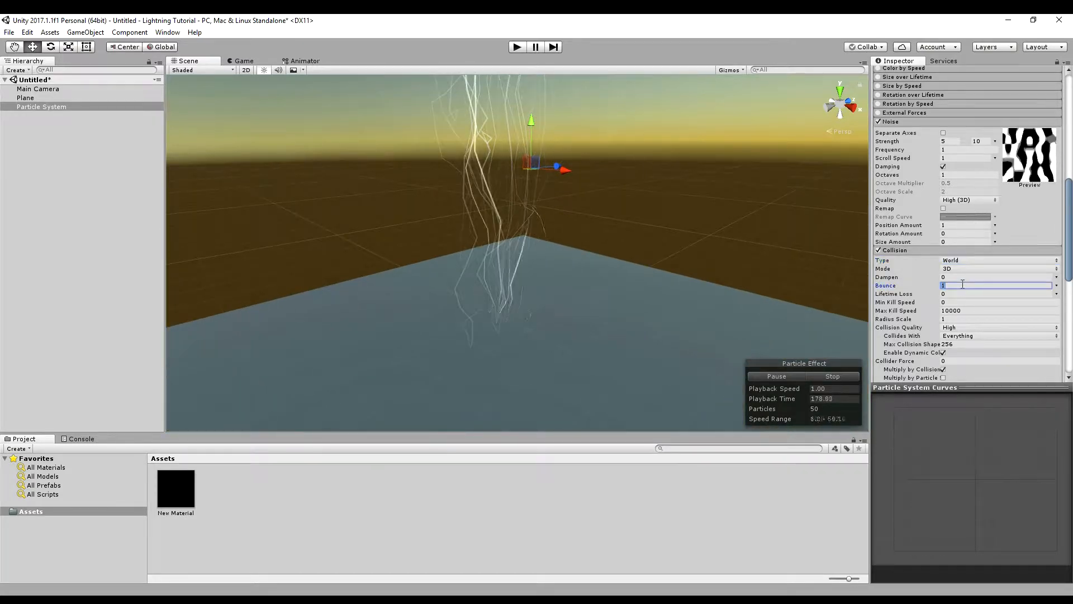
type("0.01")
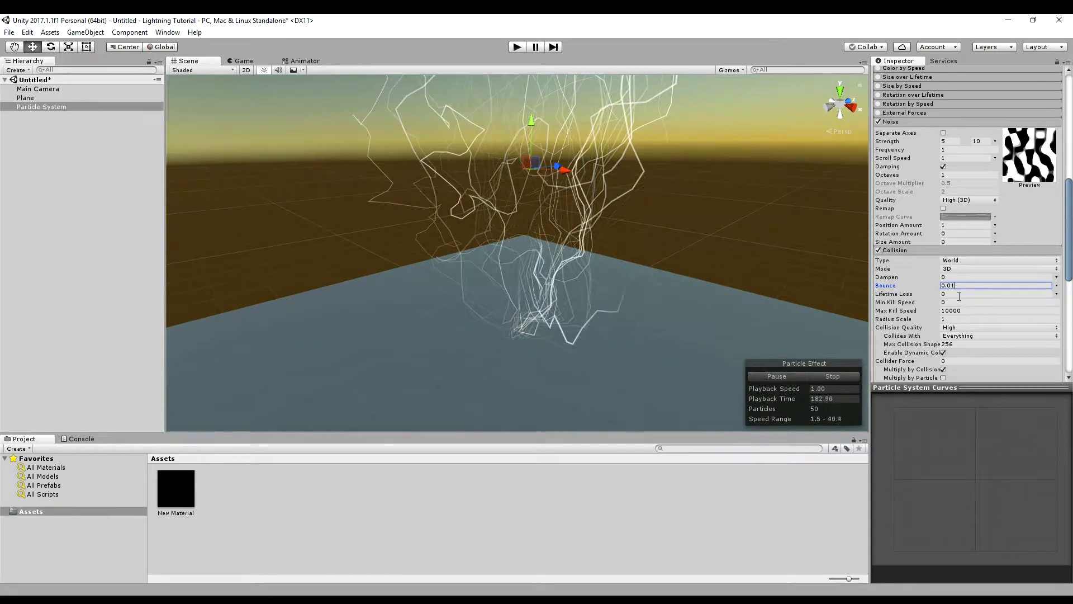
left_click(958, 294)
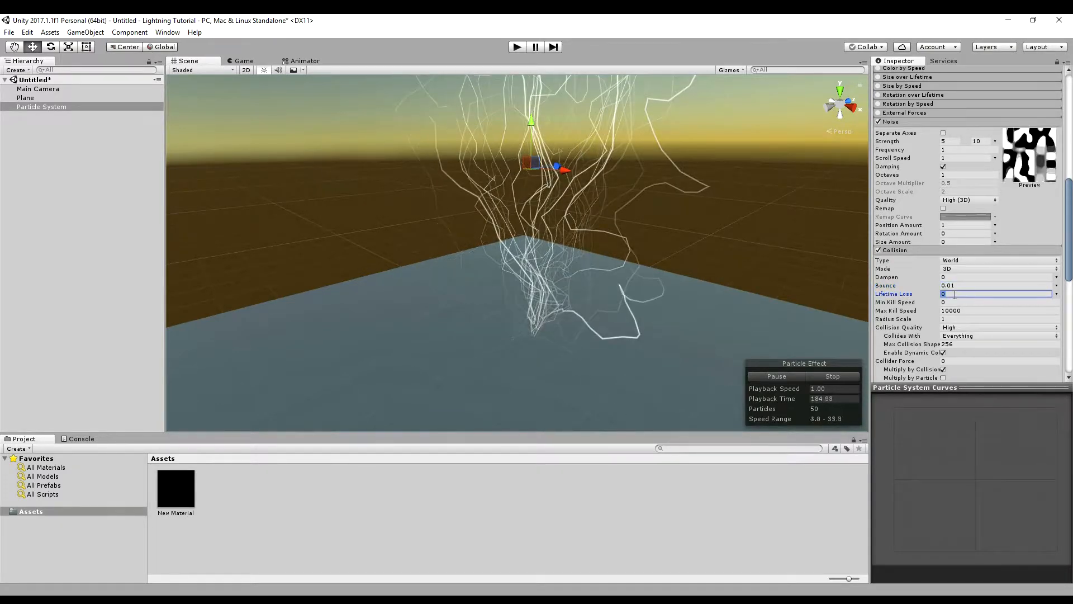
type("0.")
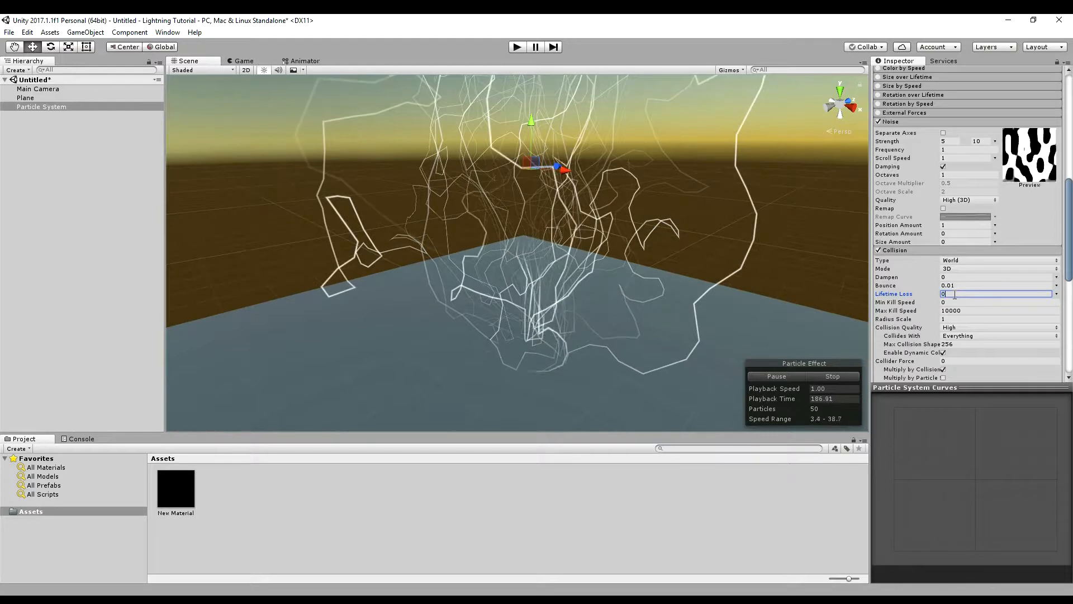
type("9")
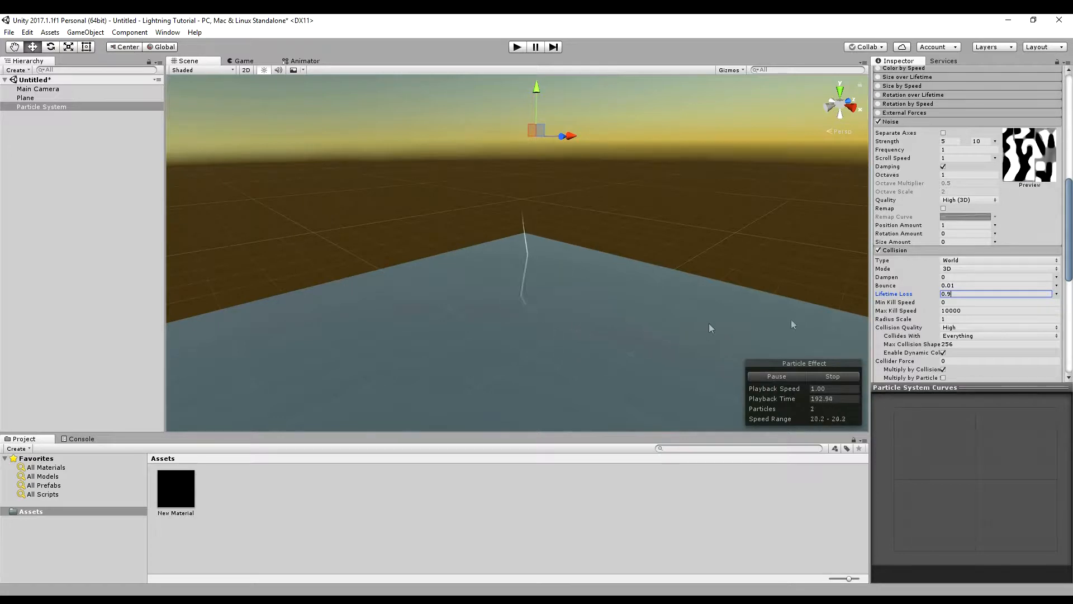
Return the collision Dampen to 0 after testing 1, and set the Lifetime Loss to 0.95.
mouse_move(892, 284)
left_mouse_down()
mouse_move(959, 282)
mouse_move(910, 292)
left_mouse_up()
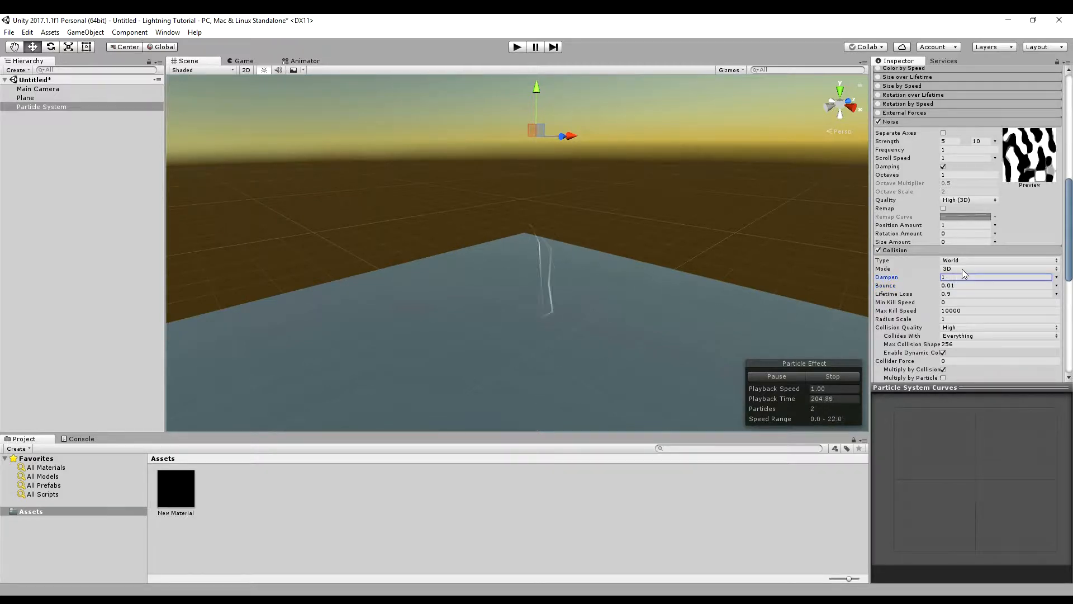
type("0")
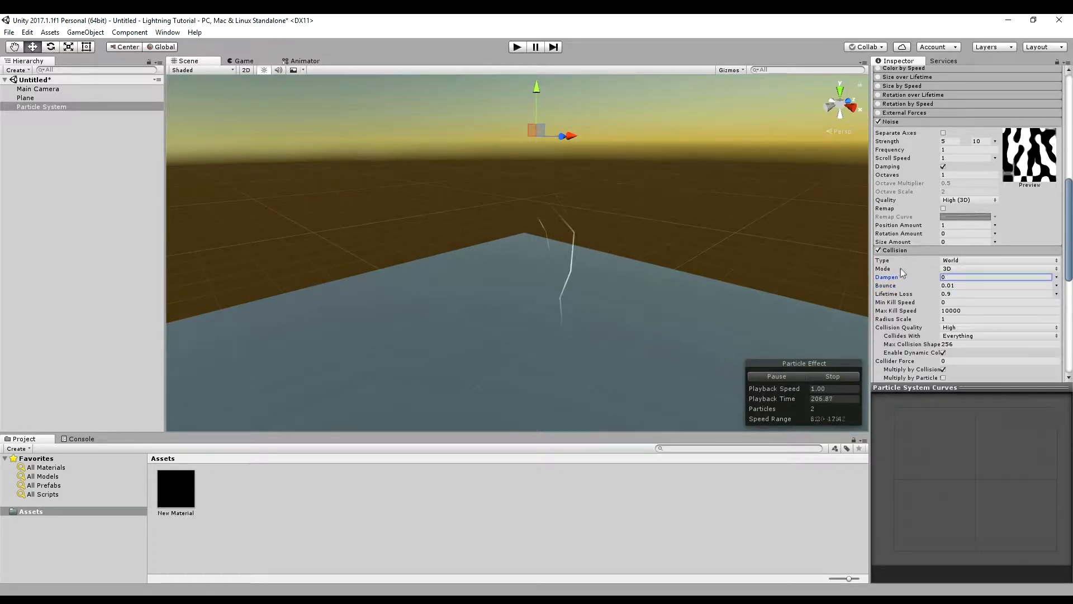
left_click(958, 294)
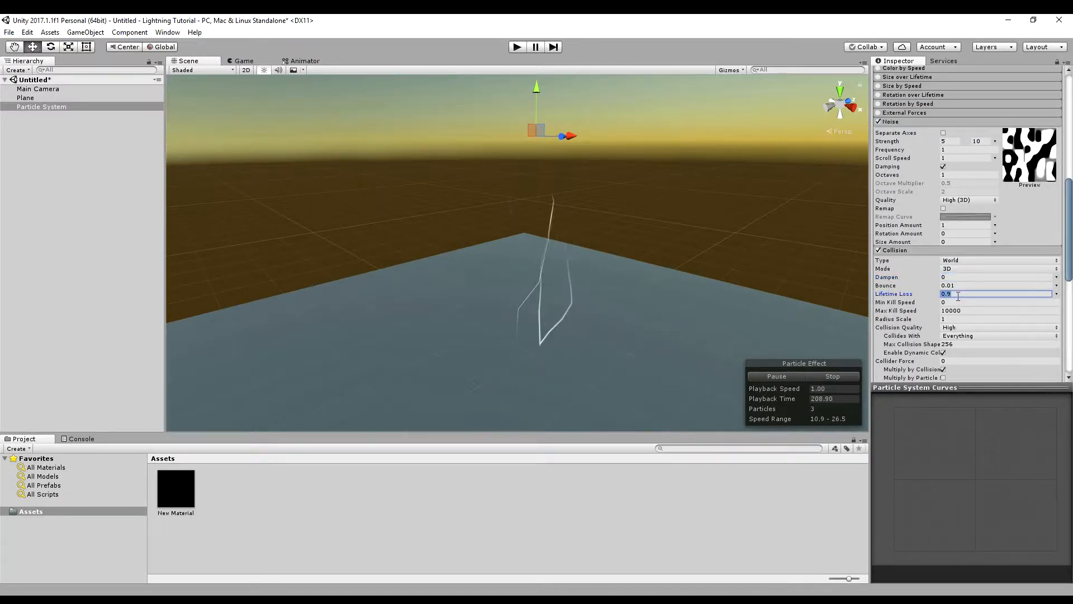
type("0.")
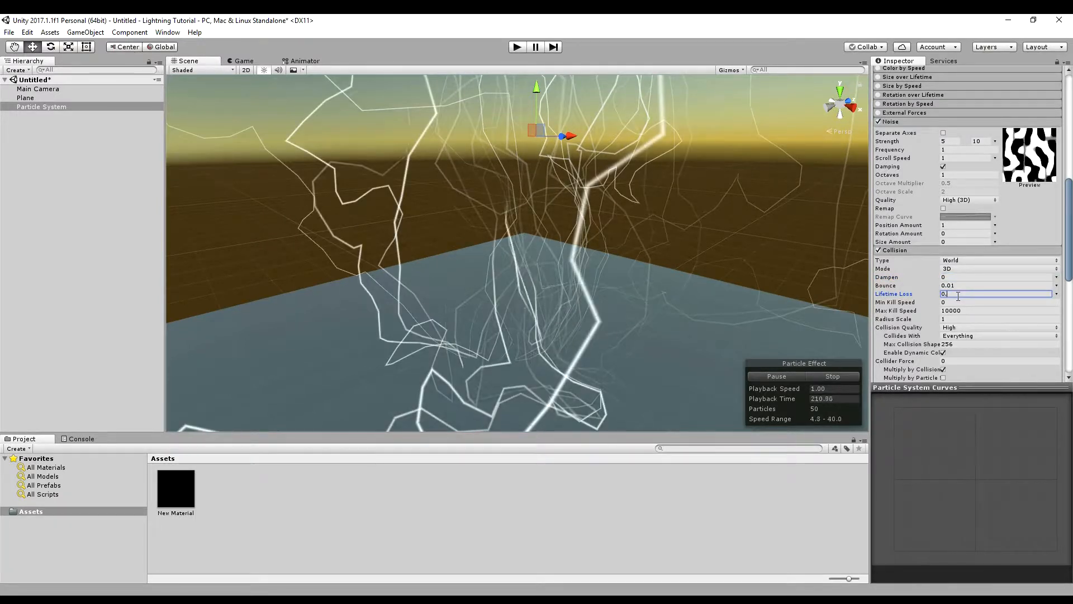
type("9")
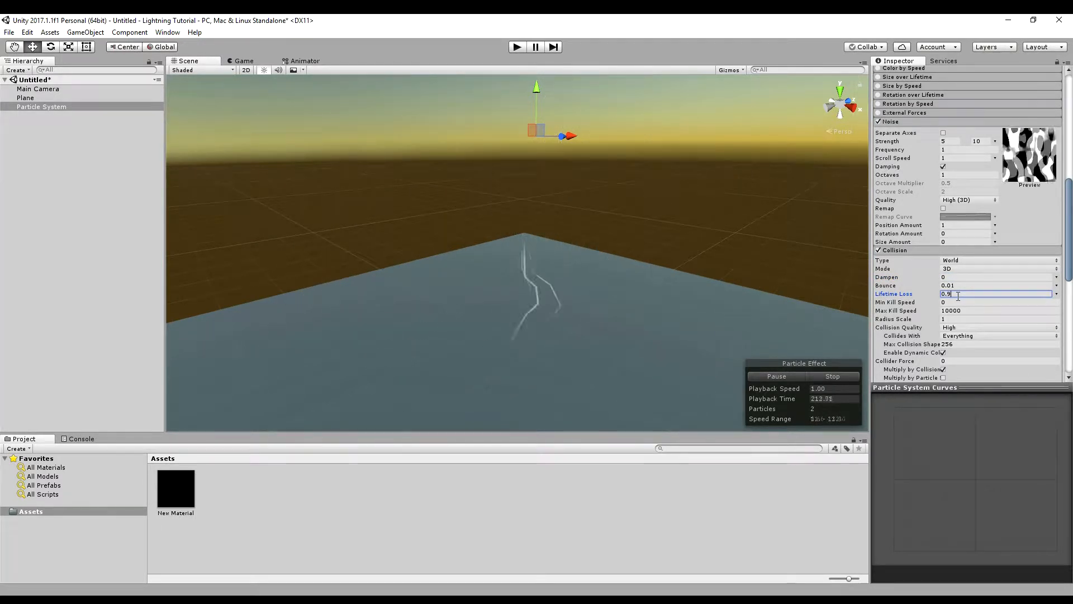
type("5")
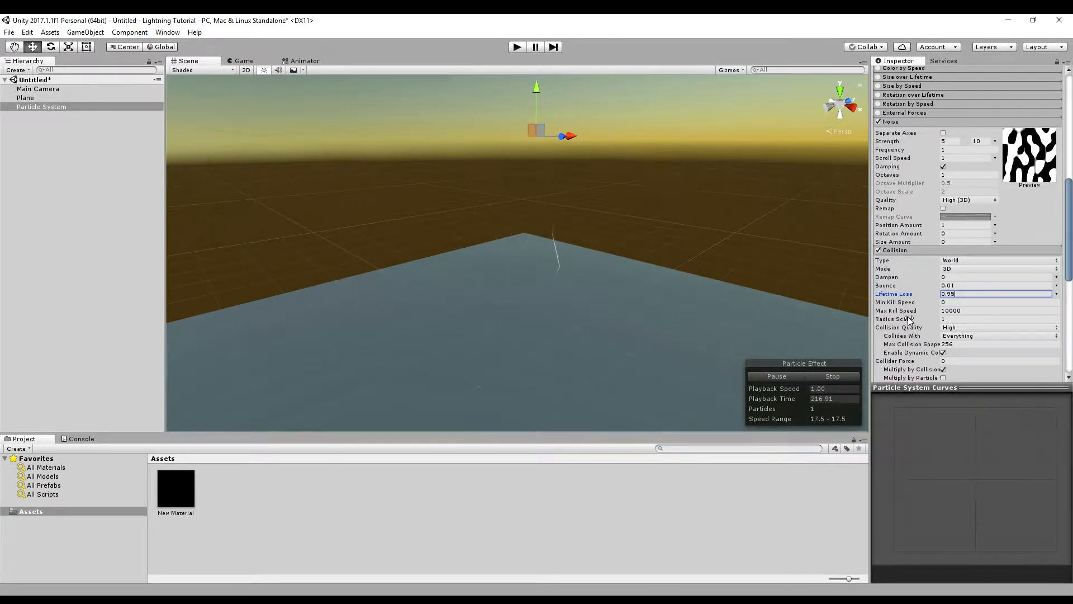
Make the Start Color random between two colors and set the first one to pale yellow, FFFACEFF.
scroll(903, 307, "down", 5)
scroll(921, 236, "up", 4)
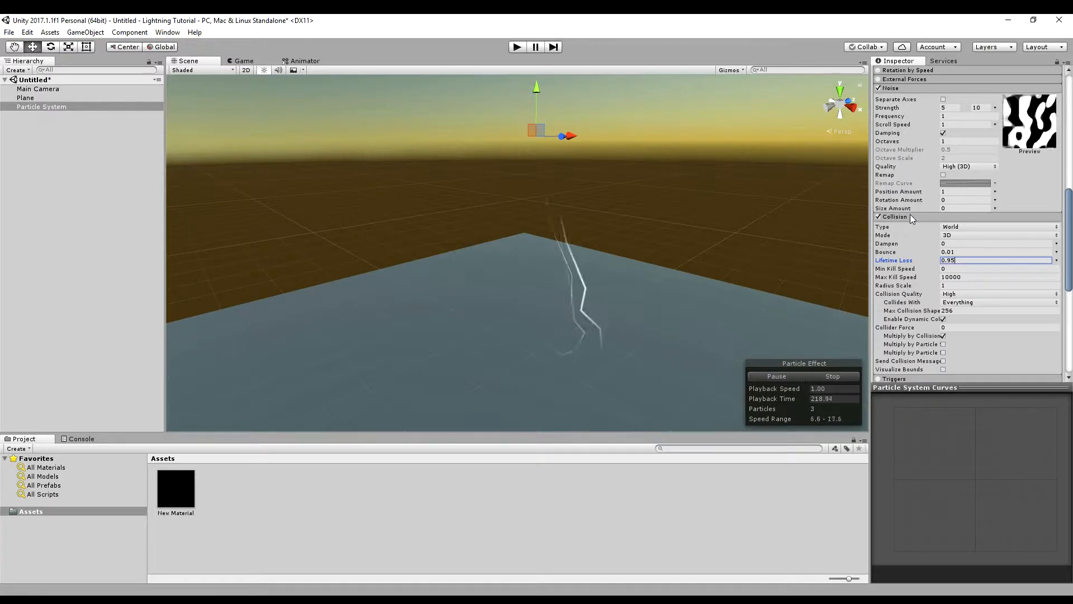
scroll(910, 214, "up", 15)
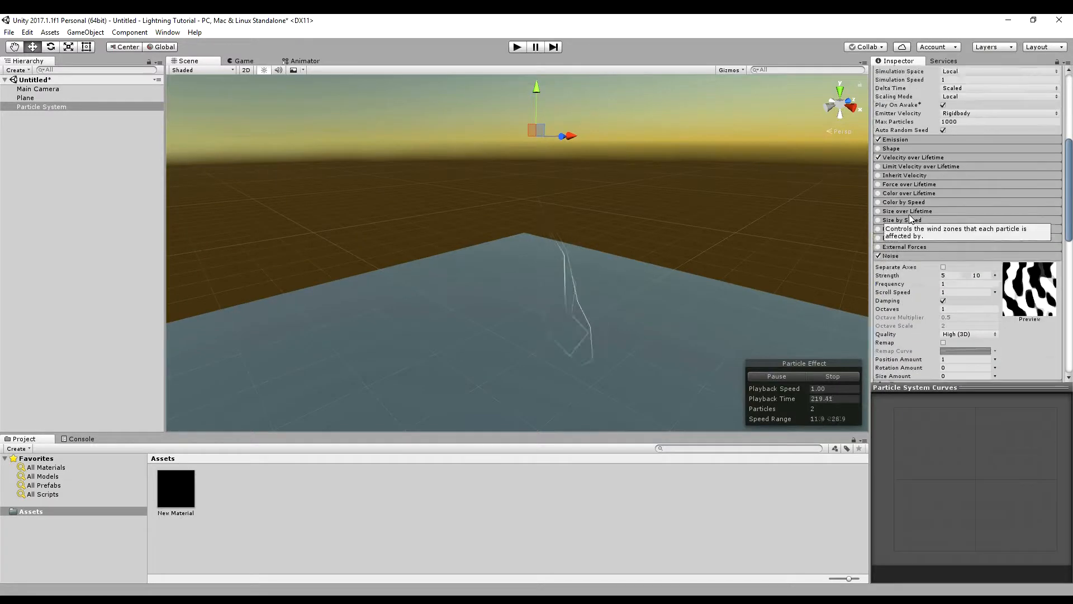
left_click(1056, 222)
left_click(976, 256)
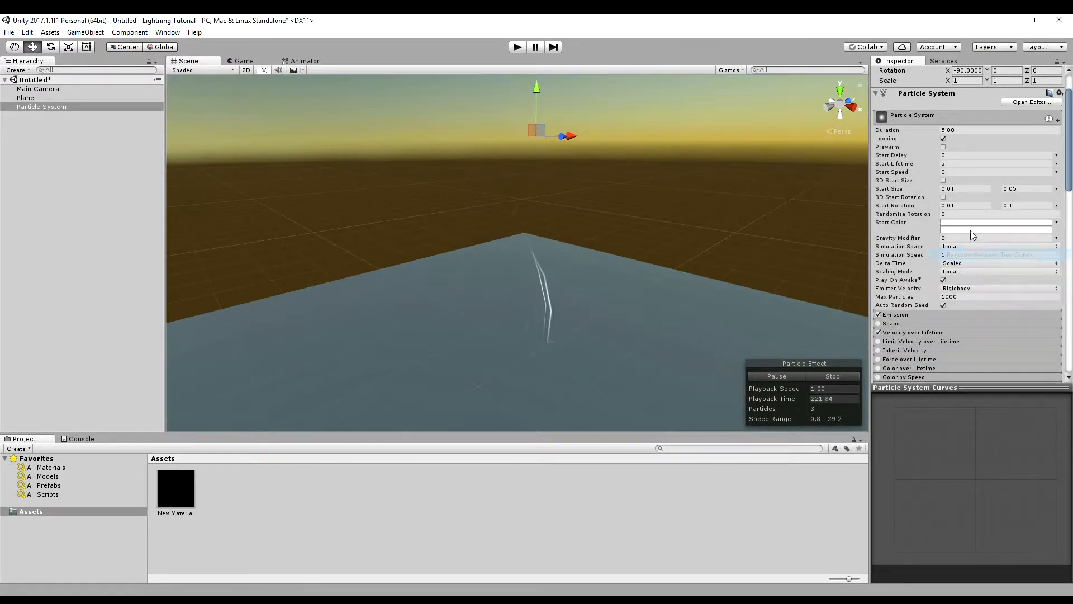
left_click(967, 224)
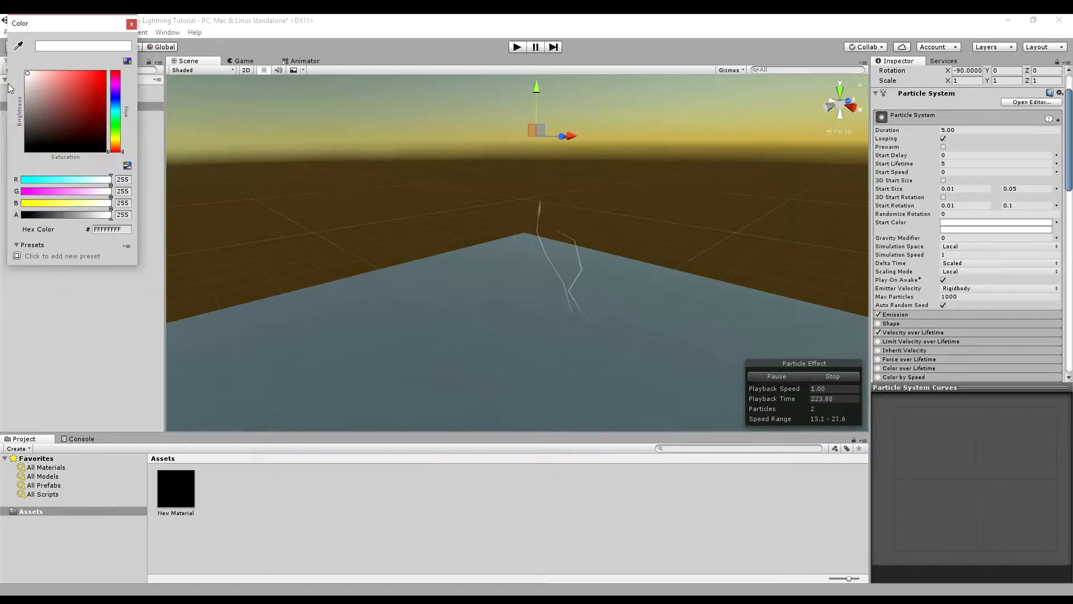
left_click_drag(109, 140, 115, 141)
left_click_drag(43, 84, 40, 69)
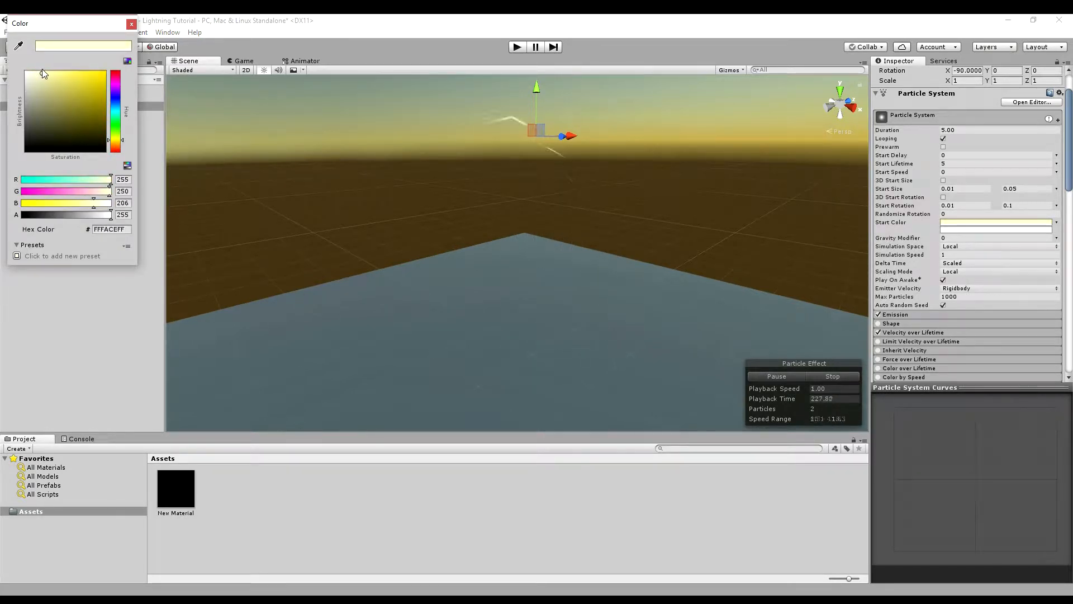
left_click(131, 23)
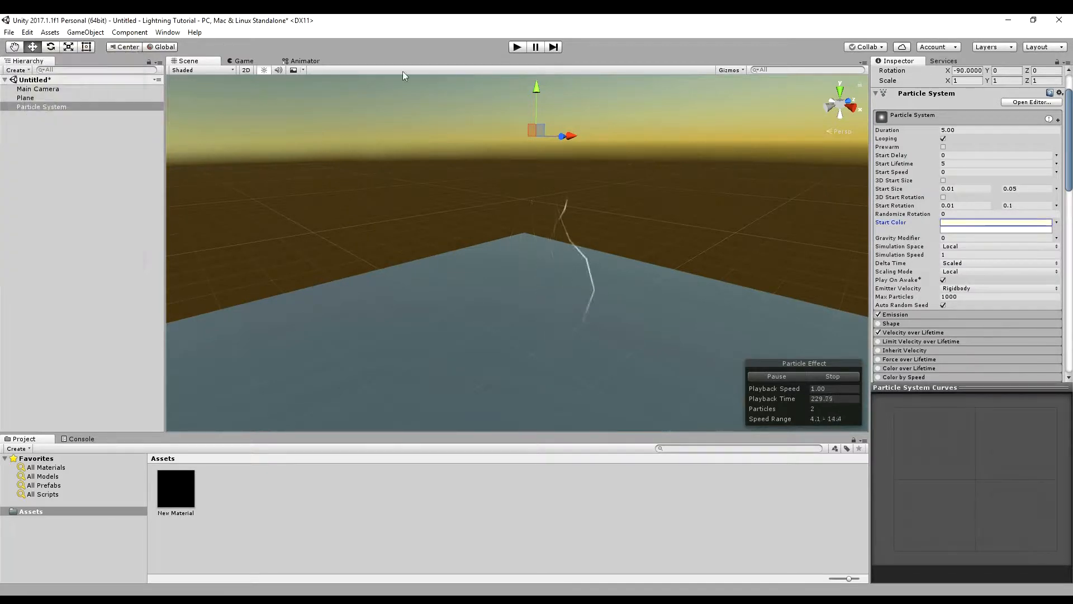
Set the second Start Color to a saturated yellow, FFFA3CFF.
left_click(953, 230)
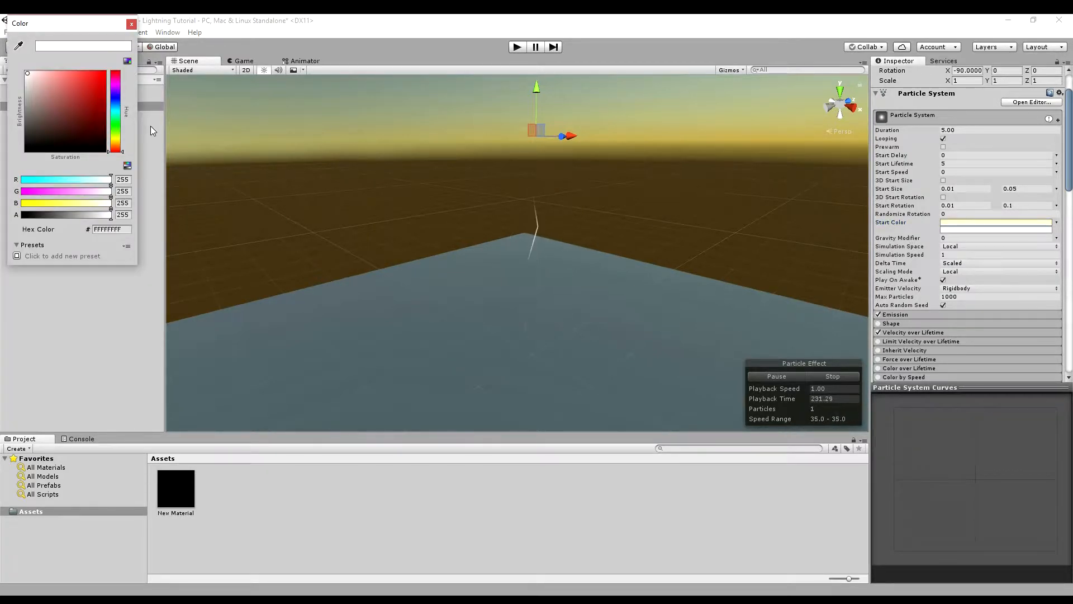
left_click(111, 136)
left_click_drag(87, 75, 86, 63)
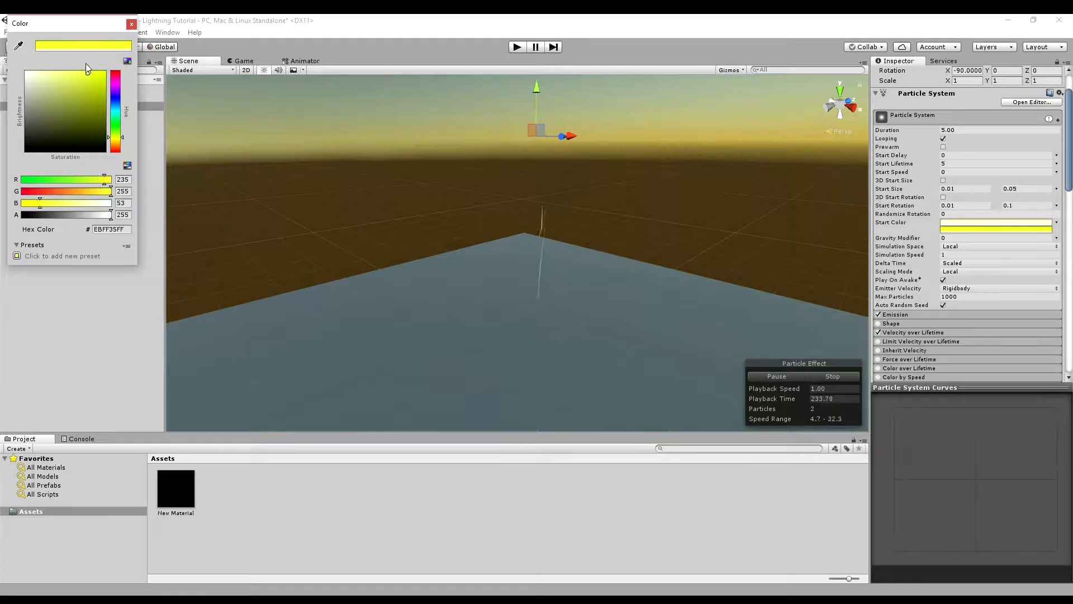
left_click_drag(113, 136, 113, 138)
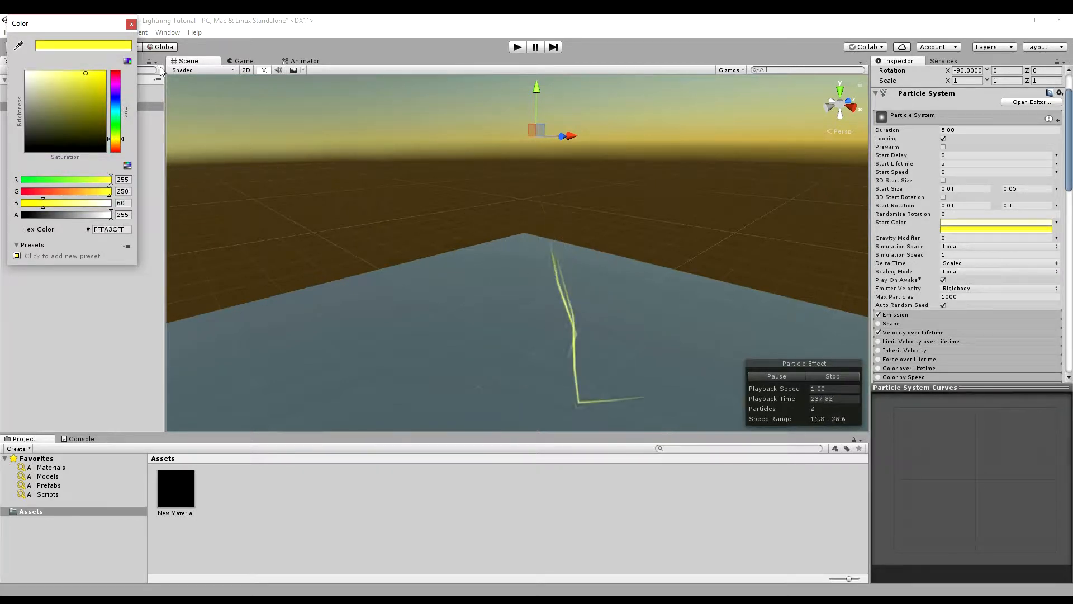
left_click(132, 24)
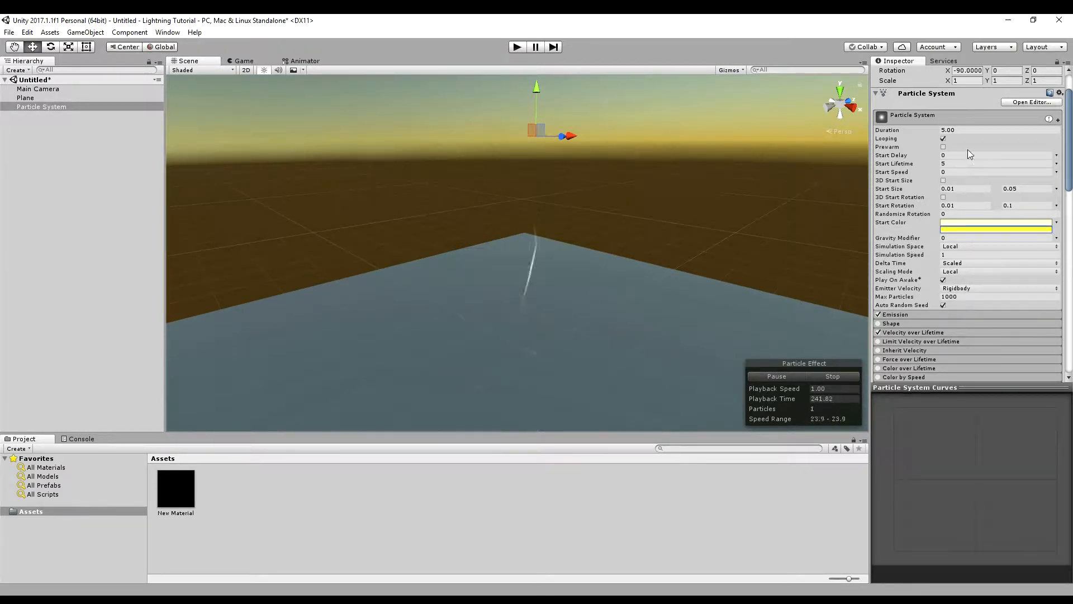
Test an emission Rate over Time of 100 and settle on 10.
scroll(911, 219, "down", 4)
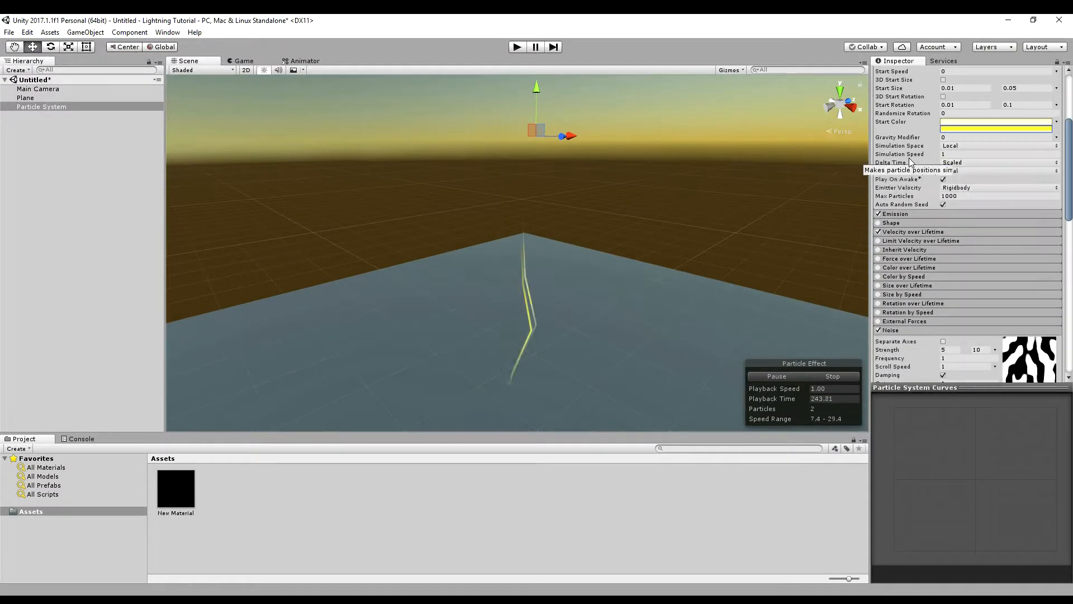
left_click(905, 213)
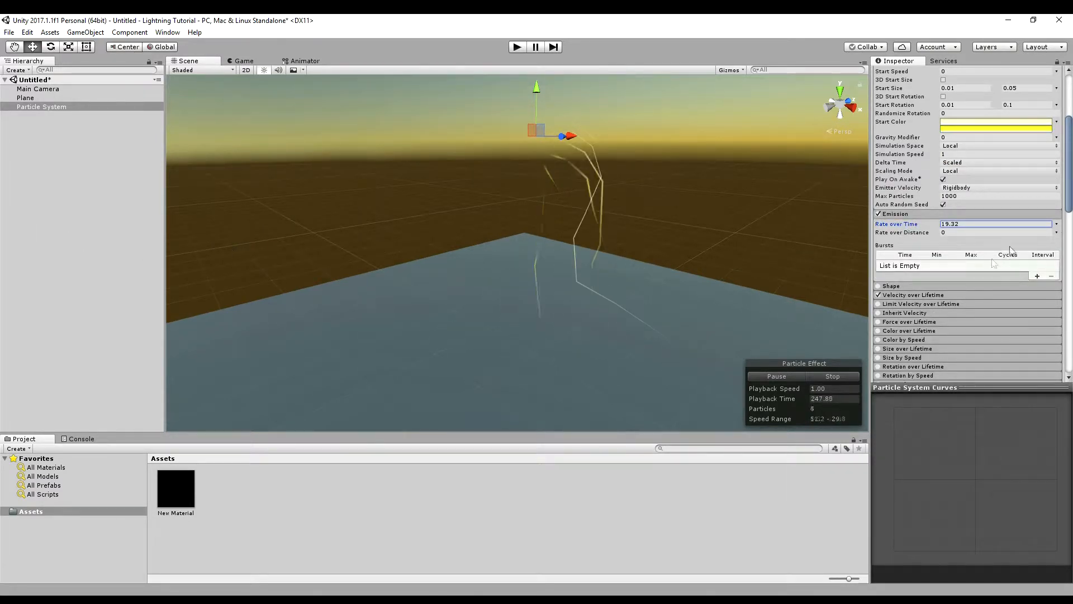
left_click(968, 224)
type("100")
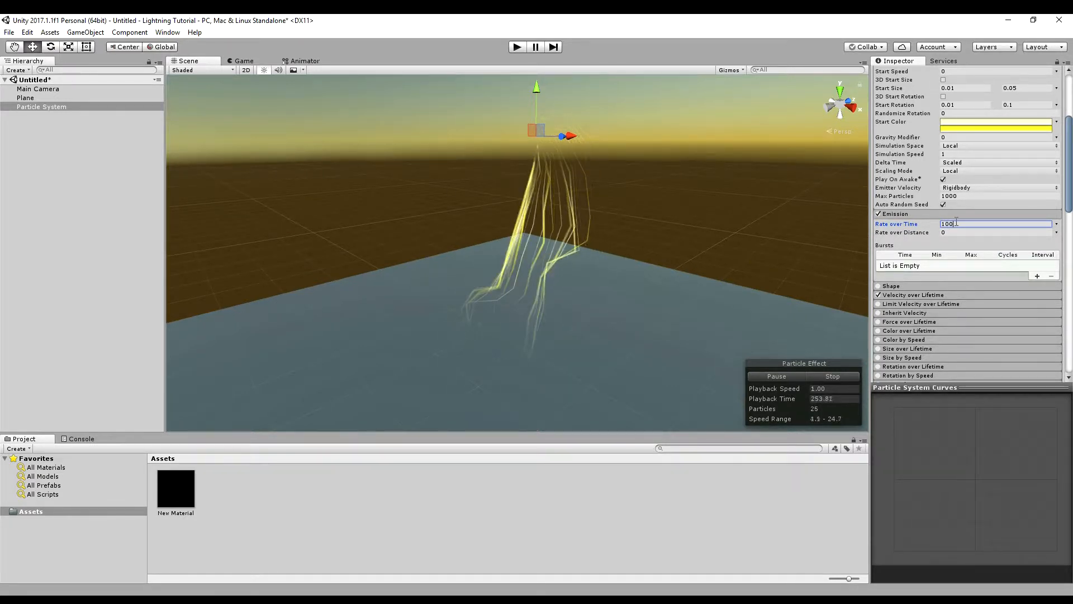
key("BackSpace")
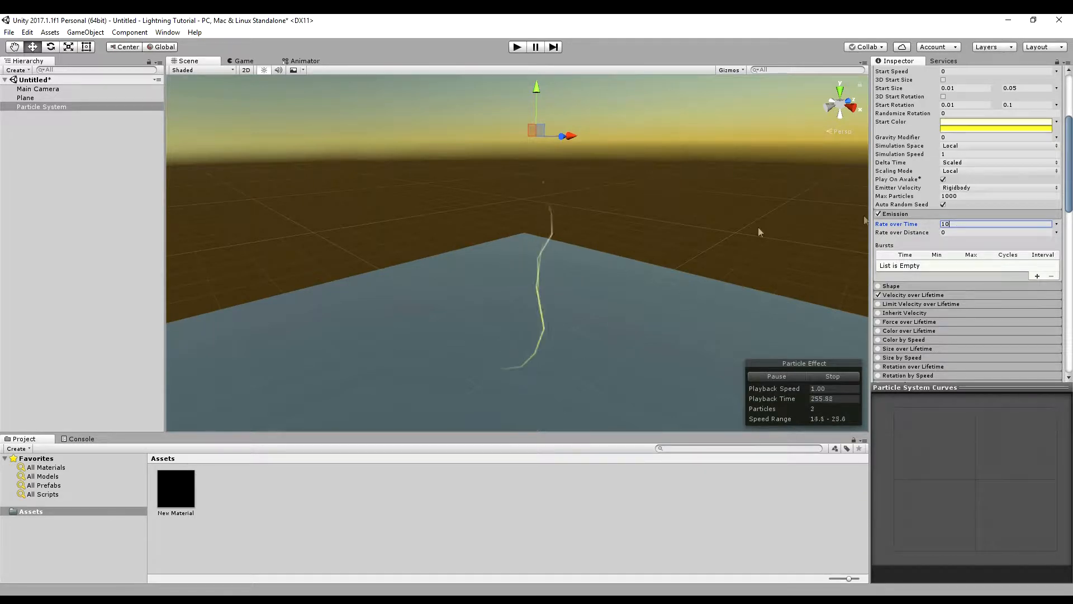
Collapse the settings of the Noise, Collision, Trails and Renderer modules.
scroll(911, 196, "down", 3)
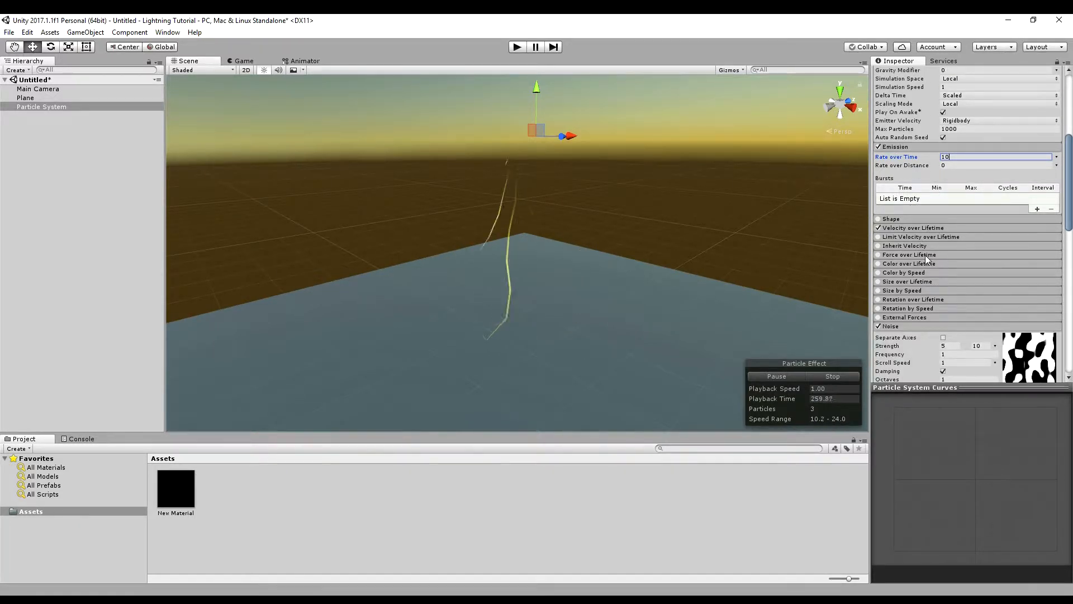
scroll(929, 257, "down", 3)
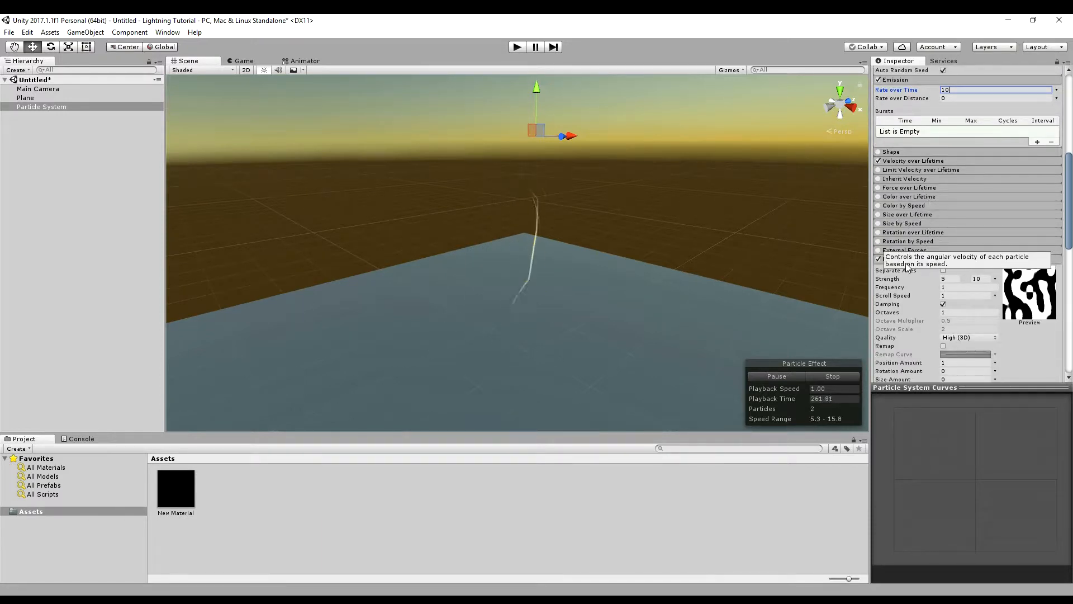
left_click(904, 261)
left_click(905, 268)
scroll(909, 246, "down", 1)
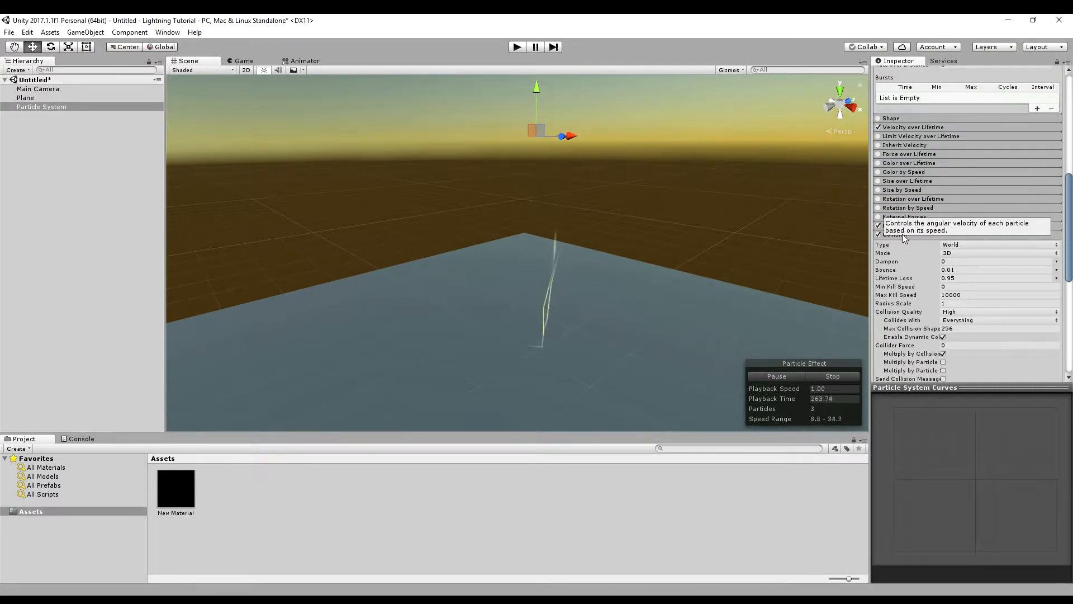
left_click(903, 235)
scroll(902, 234, "down", 1)
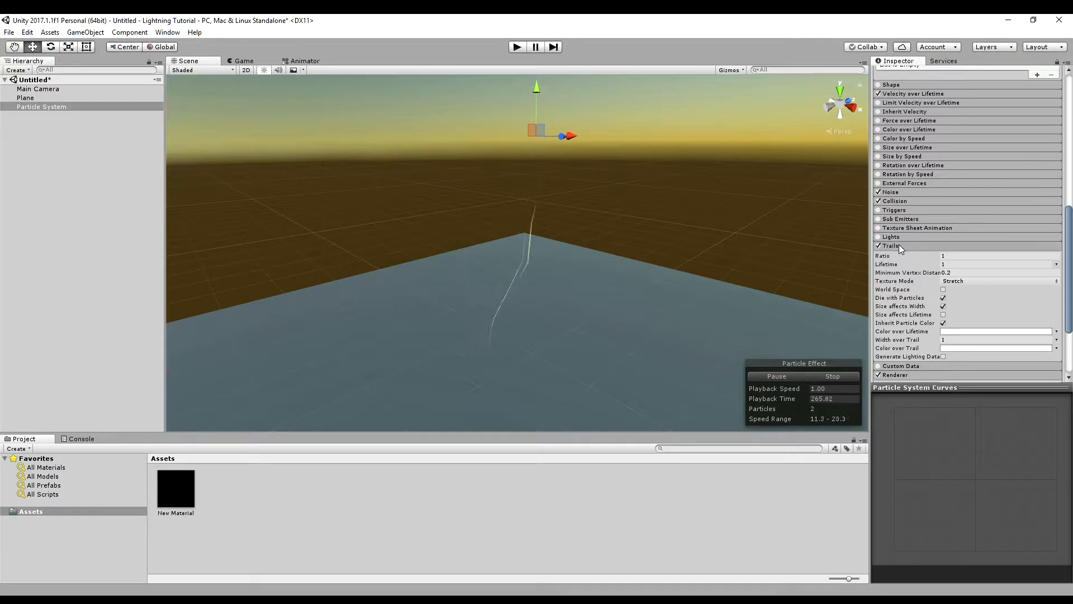
left_click(900, 252)
left_click(903, 270)
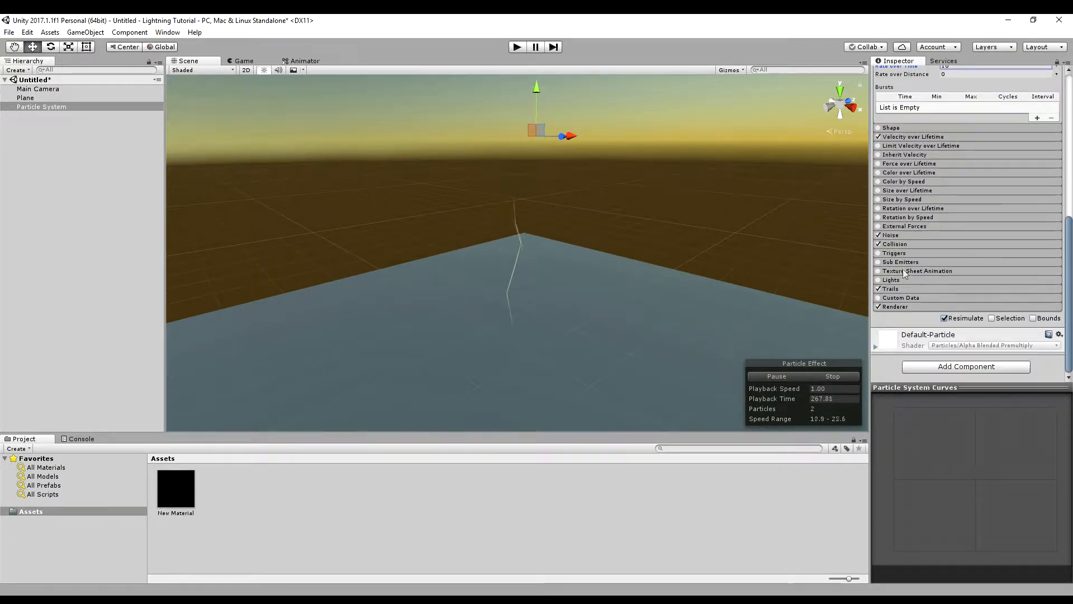
Enable the Sub Emitters module and create a new sub-emitter particle system triggered on Collision.
left_click(878, 262)
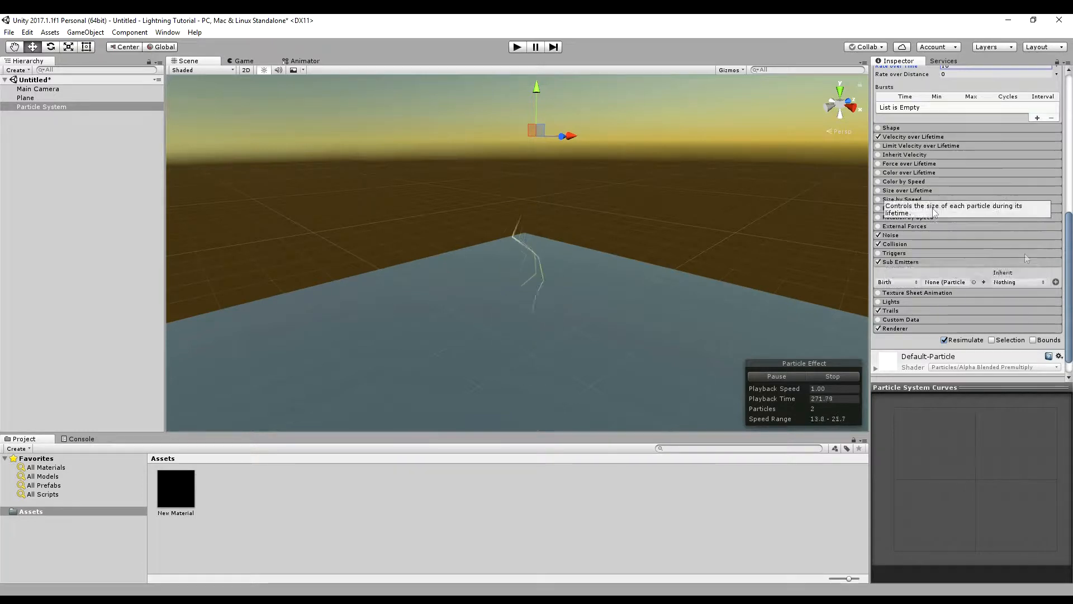
left_click(915, 284)
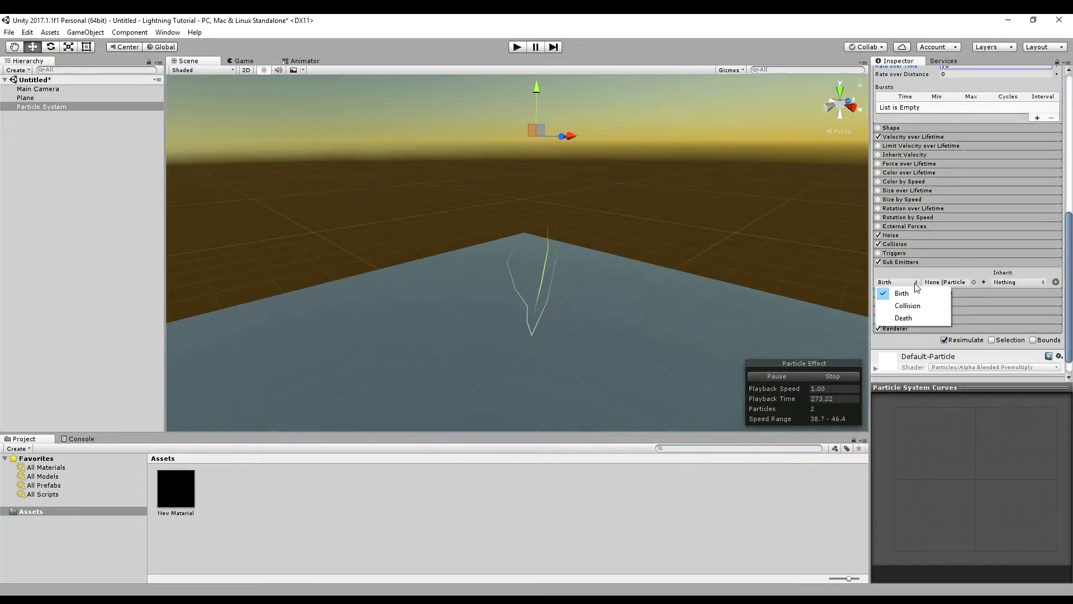
left_click(912, 306)
left_click(984, 283)
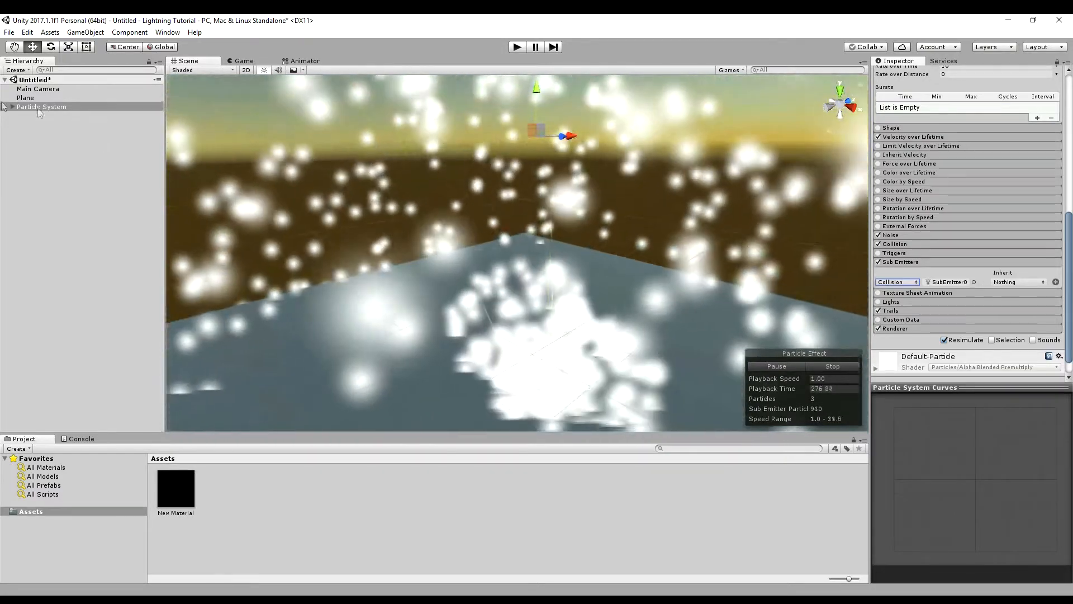
Select the sub-emitter under the Particle System and set its Start Size to 0.1 and Start Lifetime to 0.5.
left_click(12, 106)
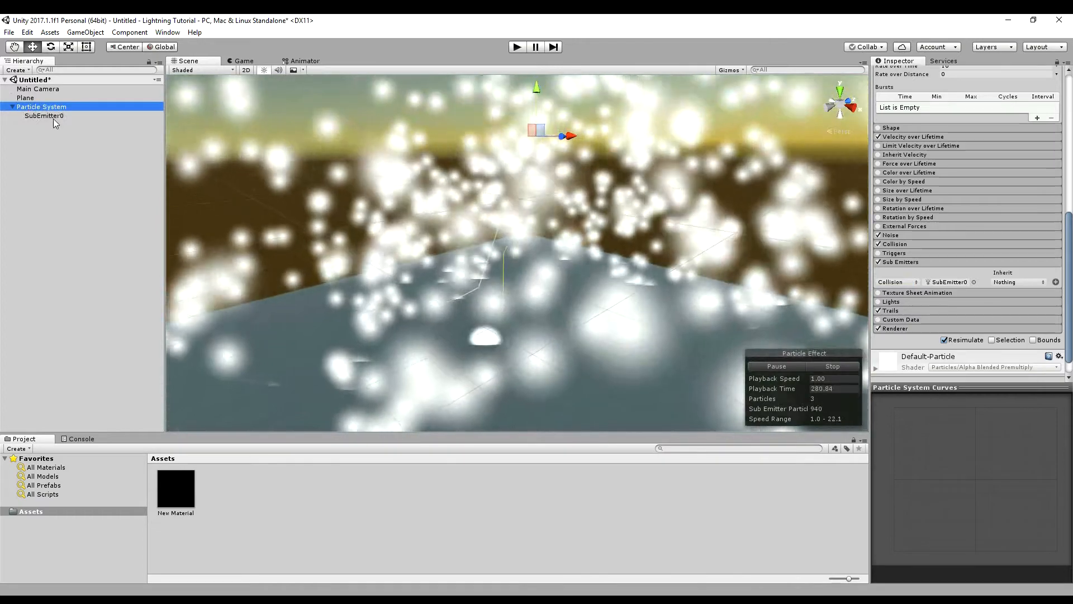
left_click(45, 115)
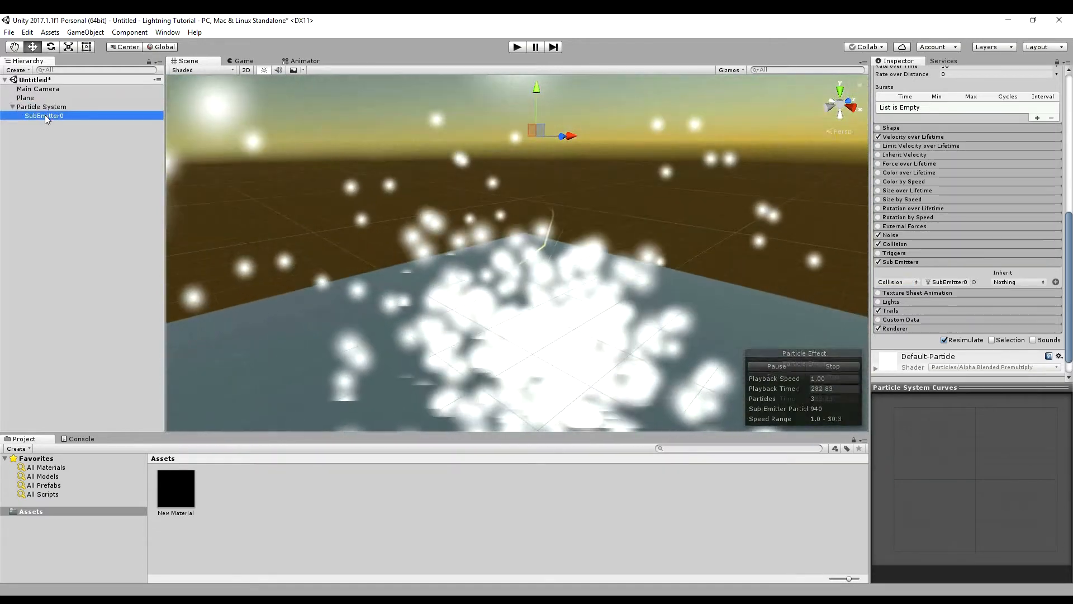
scroll(976, 192, "up", 7)
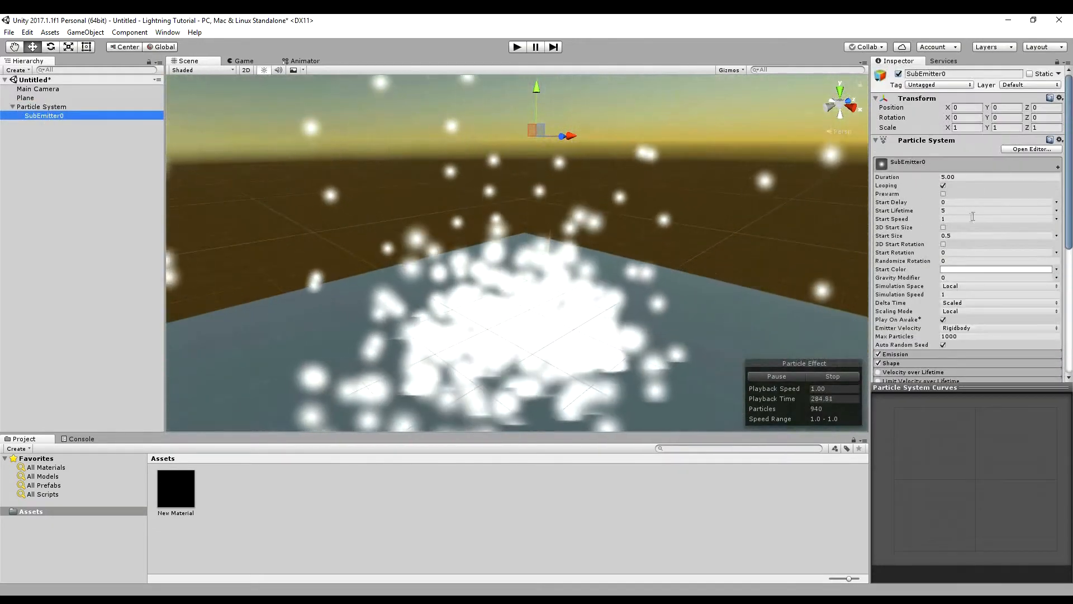
left_click(1012, 234)
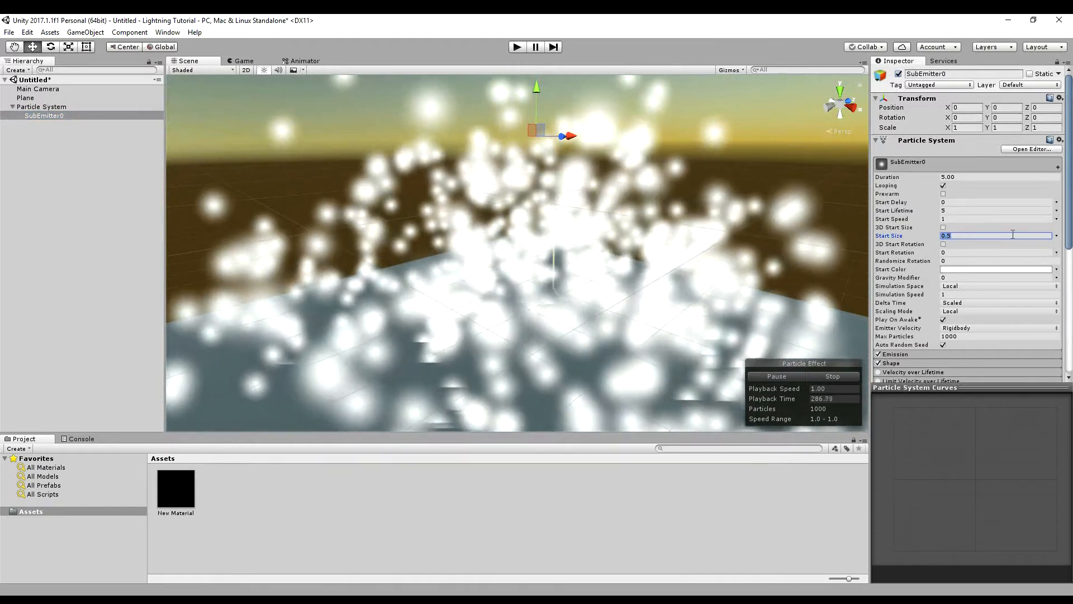
type("0.1")
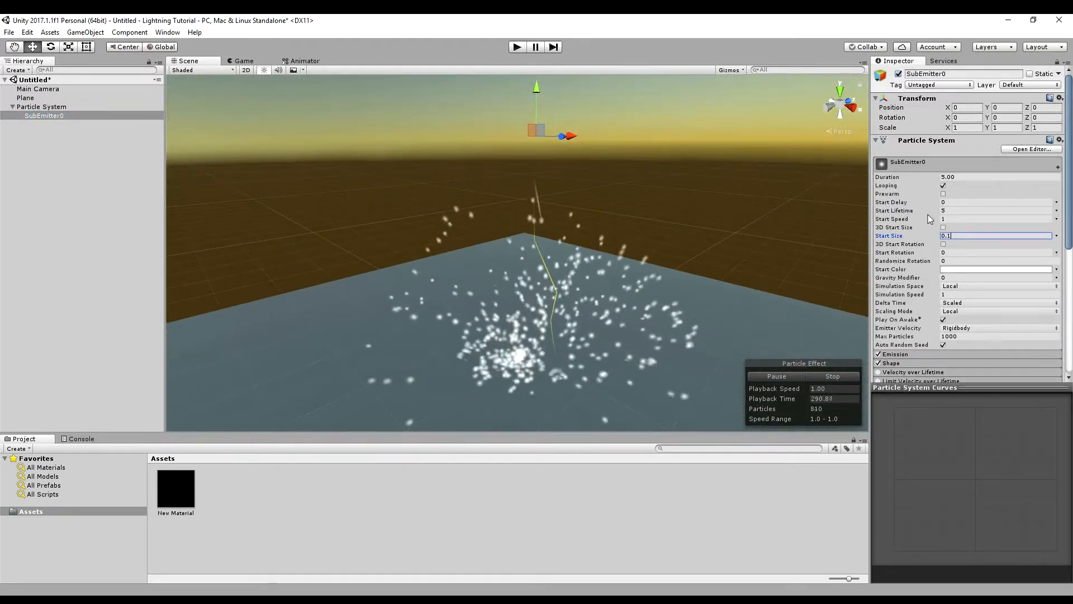
left_click(947, 210)
type("0.3")
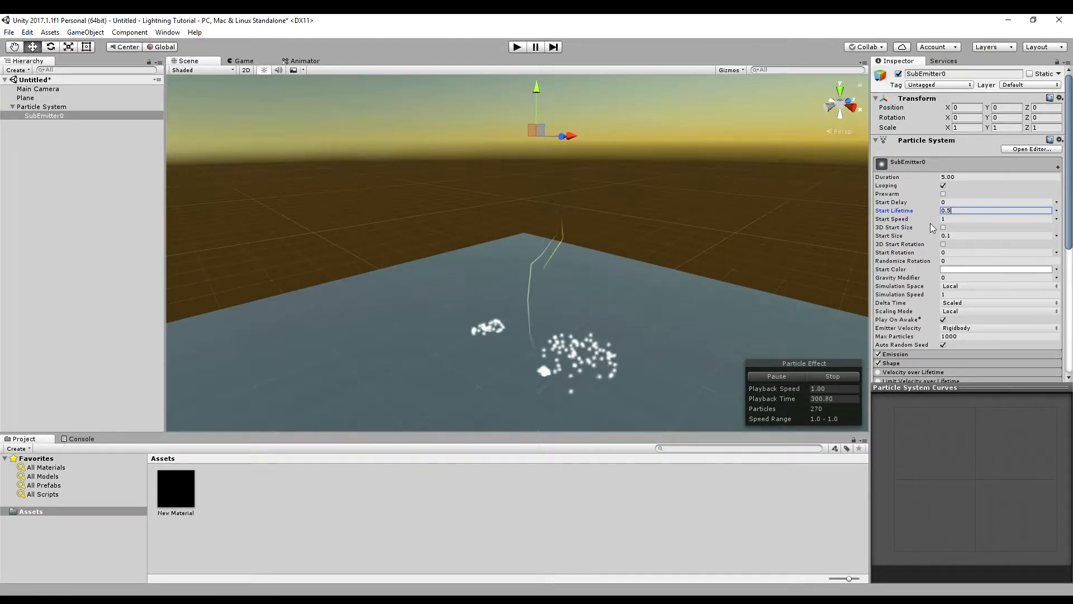
Set the sub-emitter's Gravity Modifier to 0.5.
scroll(944, 235, "down", 2)
left_click(957, 245)
type("0.5")
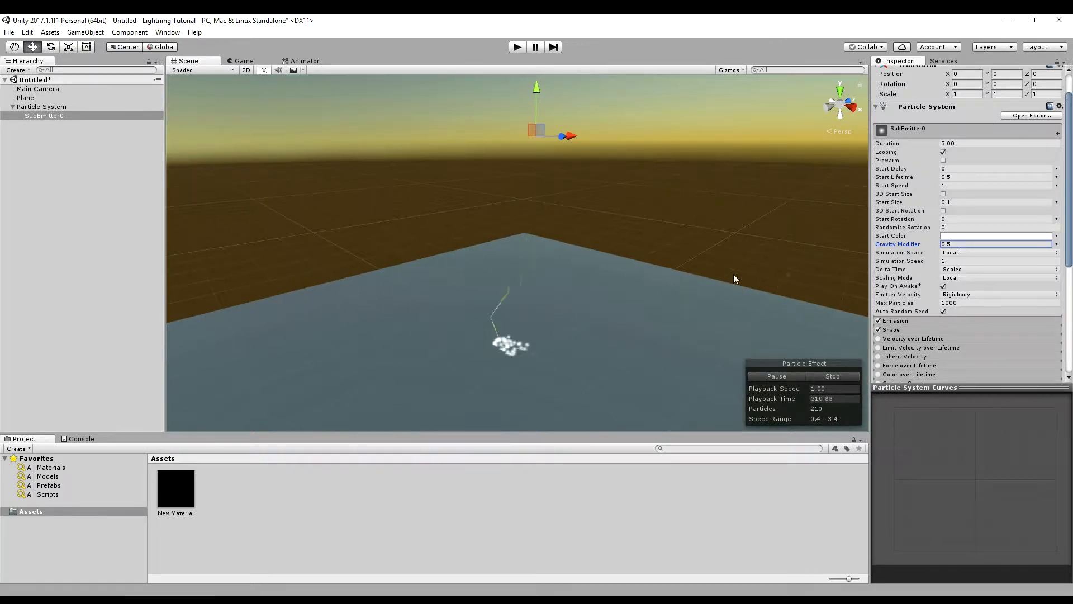
Set the sub-emitter's Emission burst to a minimum of 5 and a maximum of 10 particles.
scroll(907, 213, "down", 6)
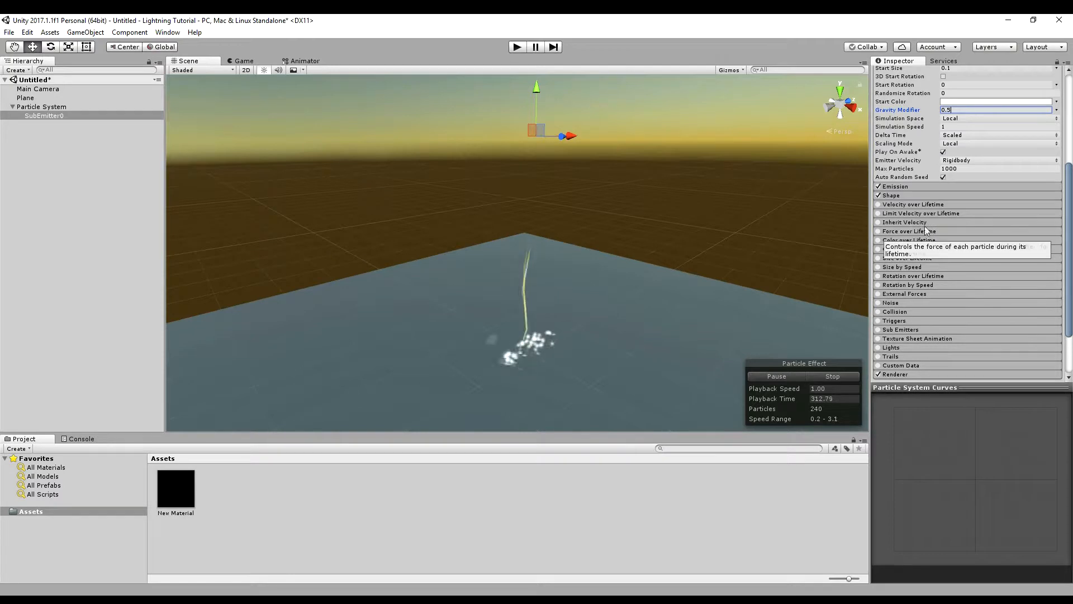
left_click(913, 186)
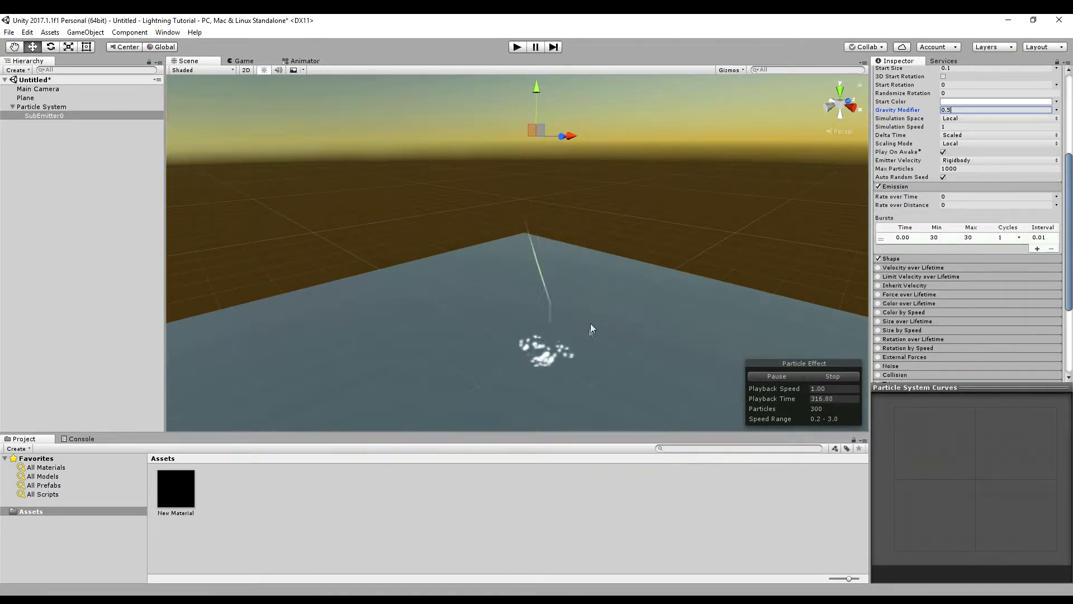
left_click(932, 239)
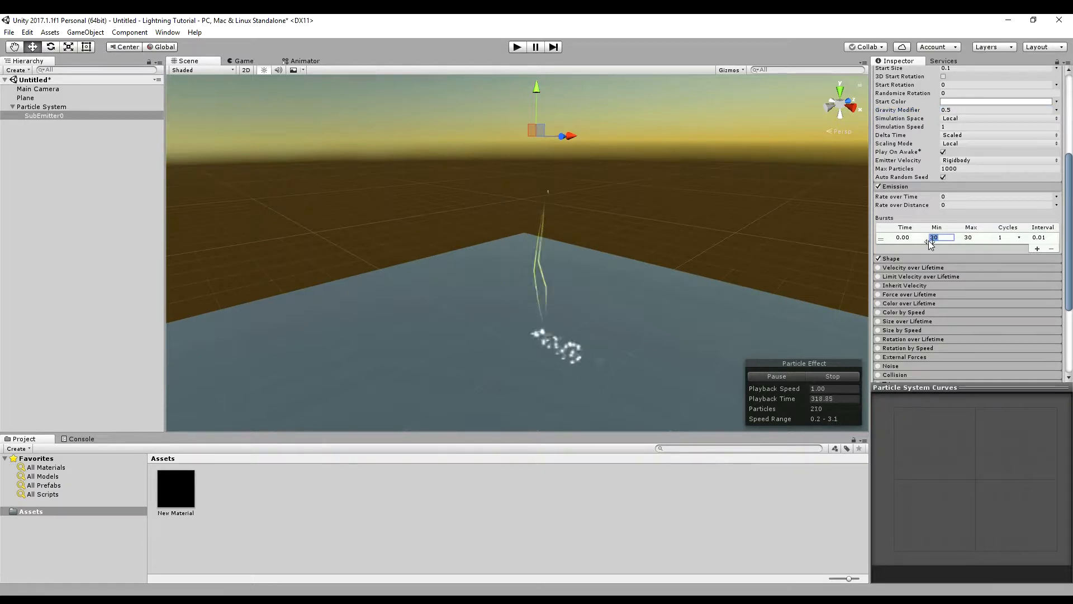
type("5")
key("Tab")
type("10")
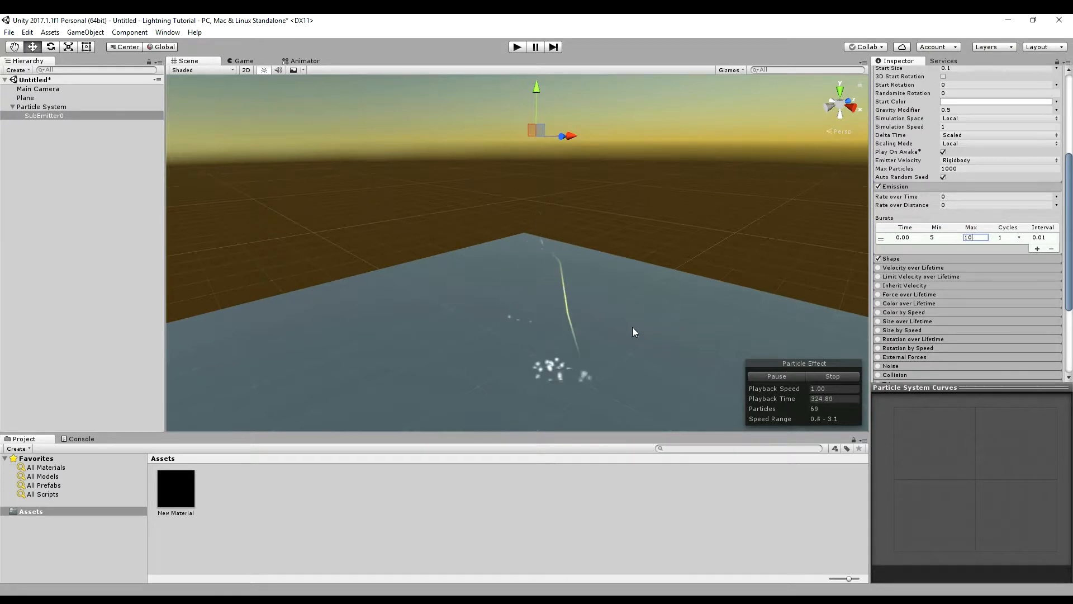
Try a burst minimum of 100, and return the burst to a minimum of 5 and a maximum of 10.
left_click(935, 237)
type("100")
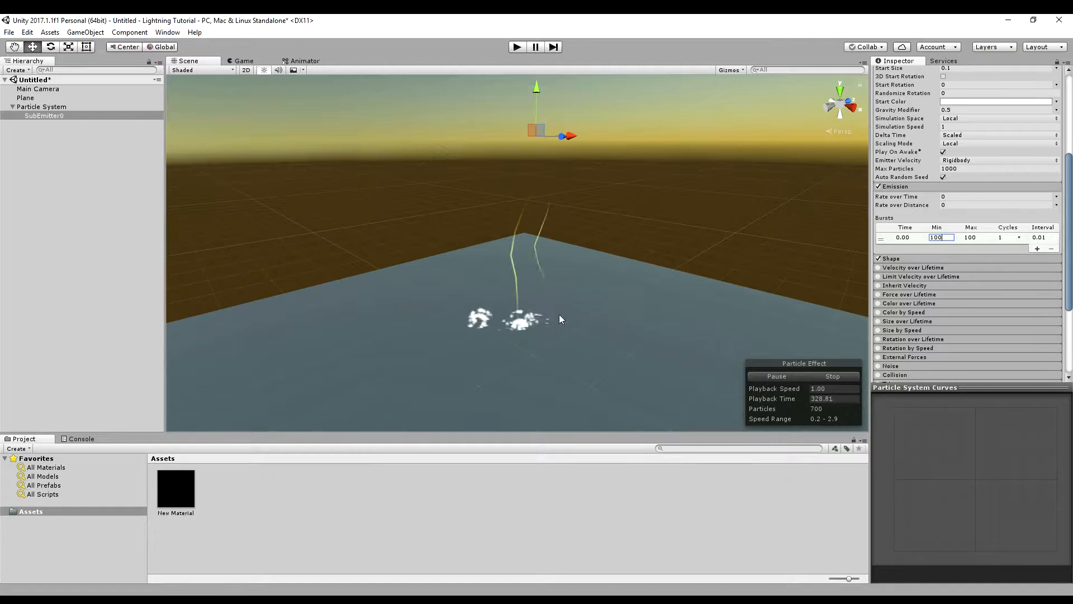
key("BackSpace")
key("BackSpace")
key("BackSpace")
type("5")
left_click(975, 237)
key("BackSpace")
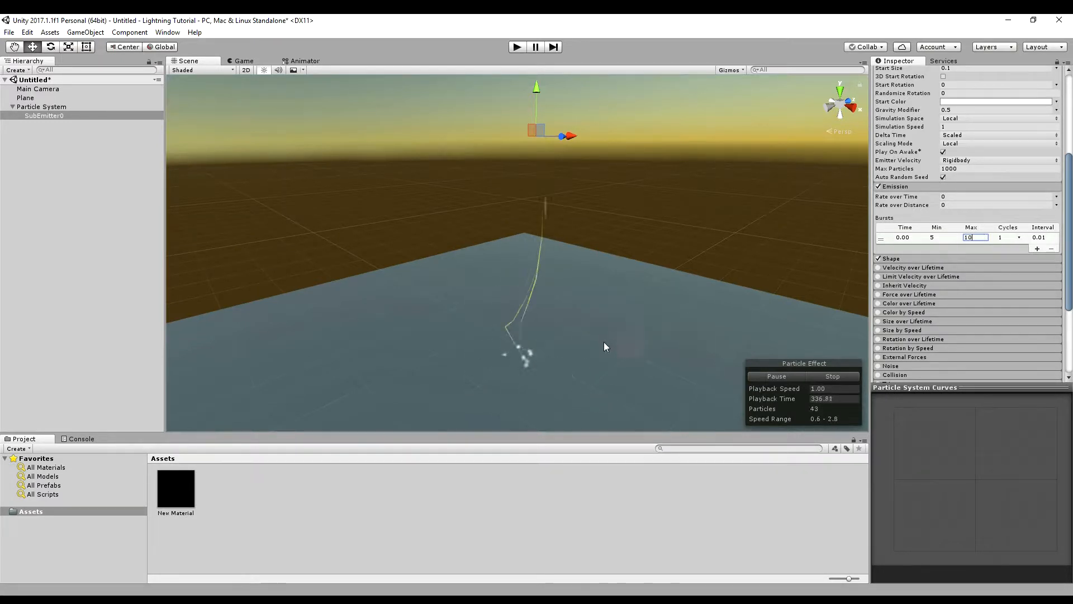
Enable Color over Lifetime on the sub-emitter with a gradient whose end alpha is 0.
scroll(931, 286, "down", 3)
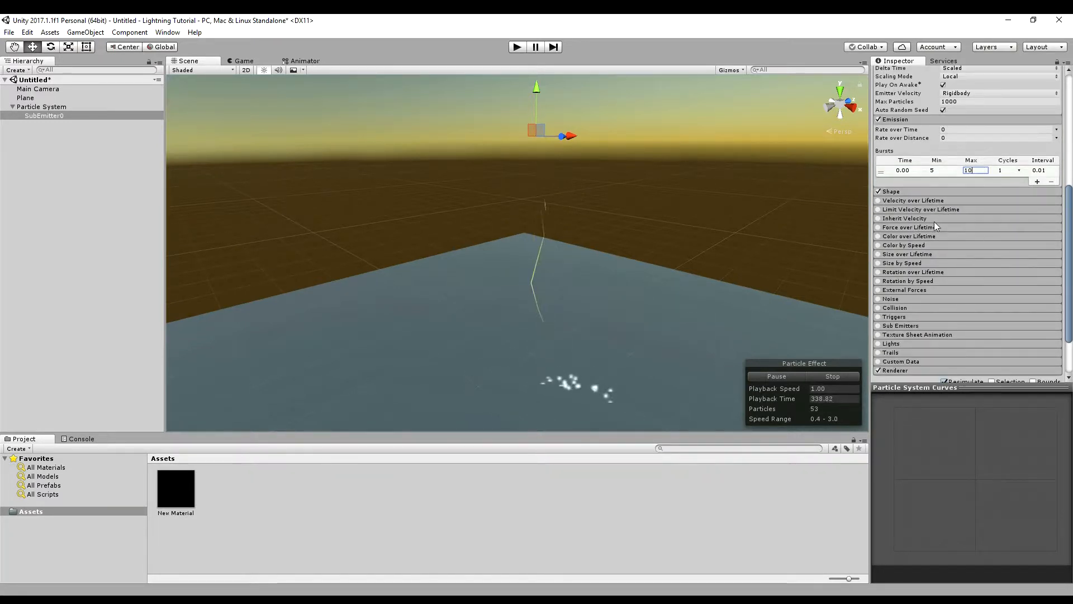
left_click(878, 236)
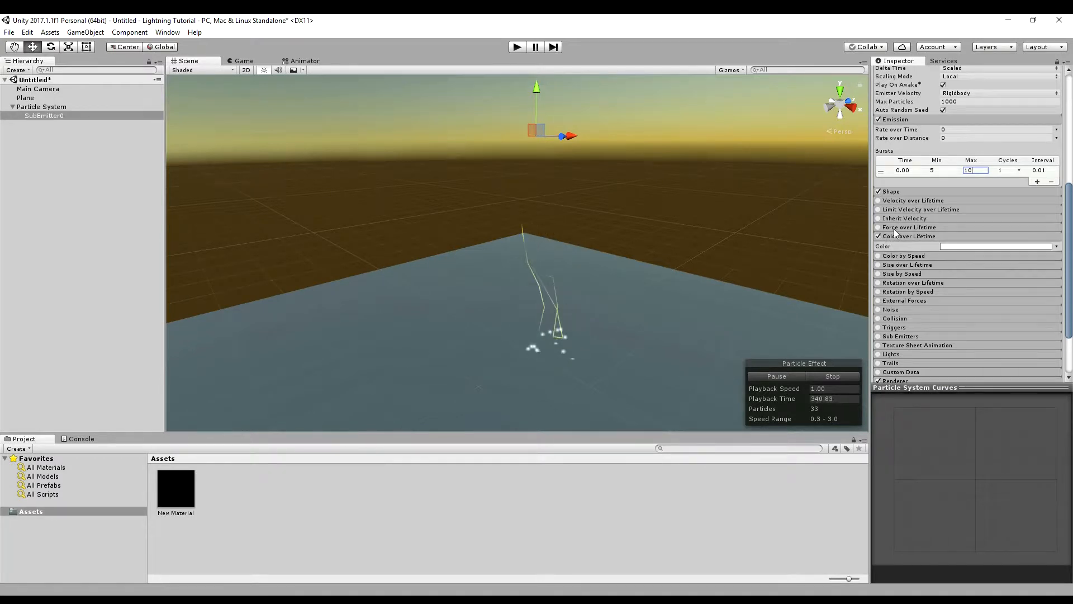
left_click(1057, 247)
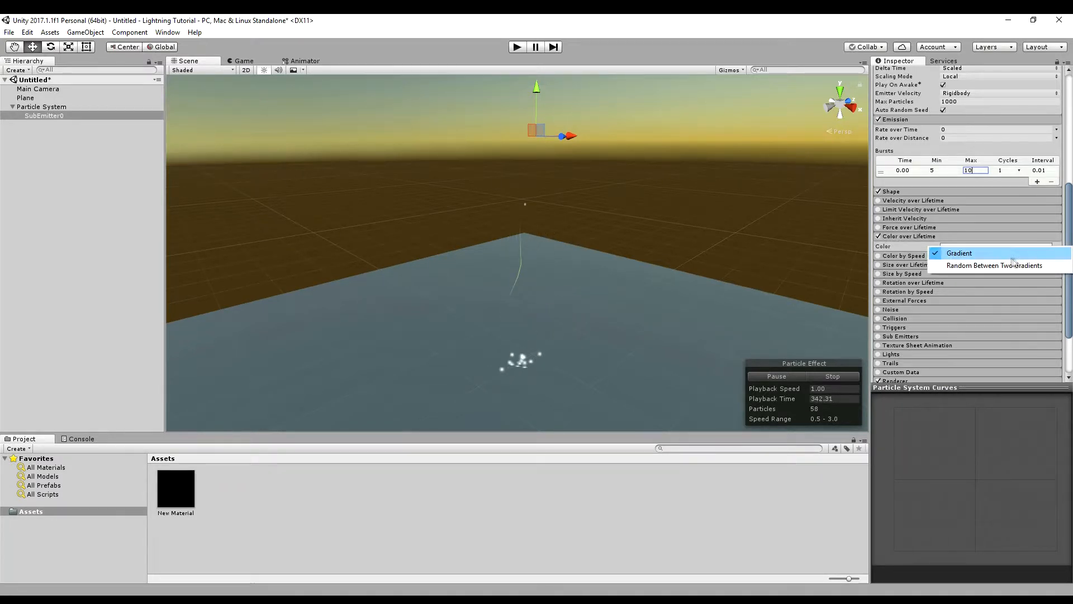
left_click(997, 254)
left_click(988, 247)
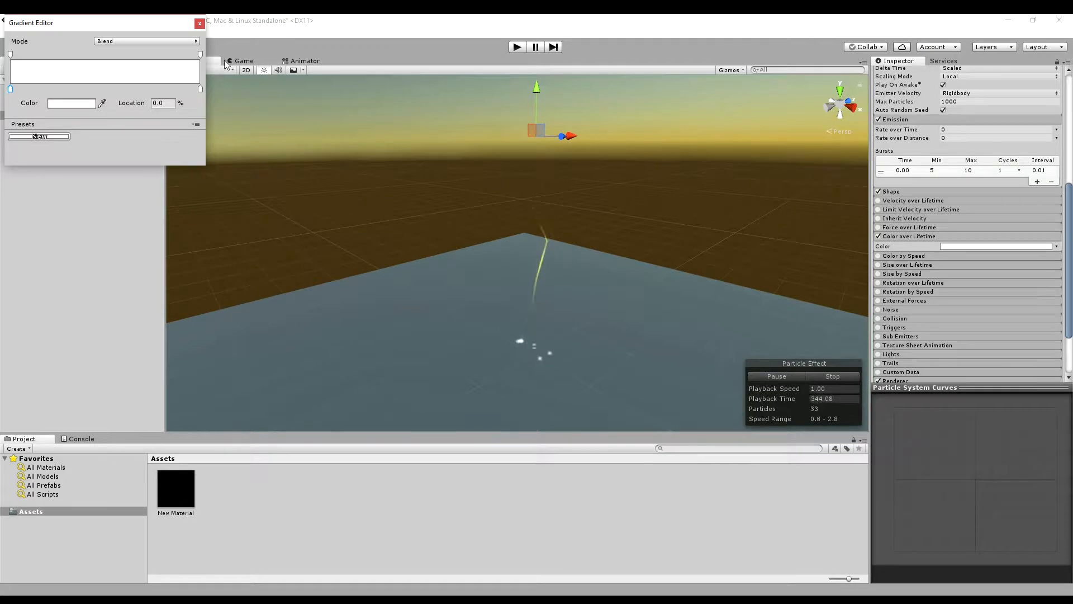
left_click(200, 55)
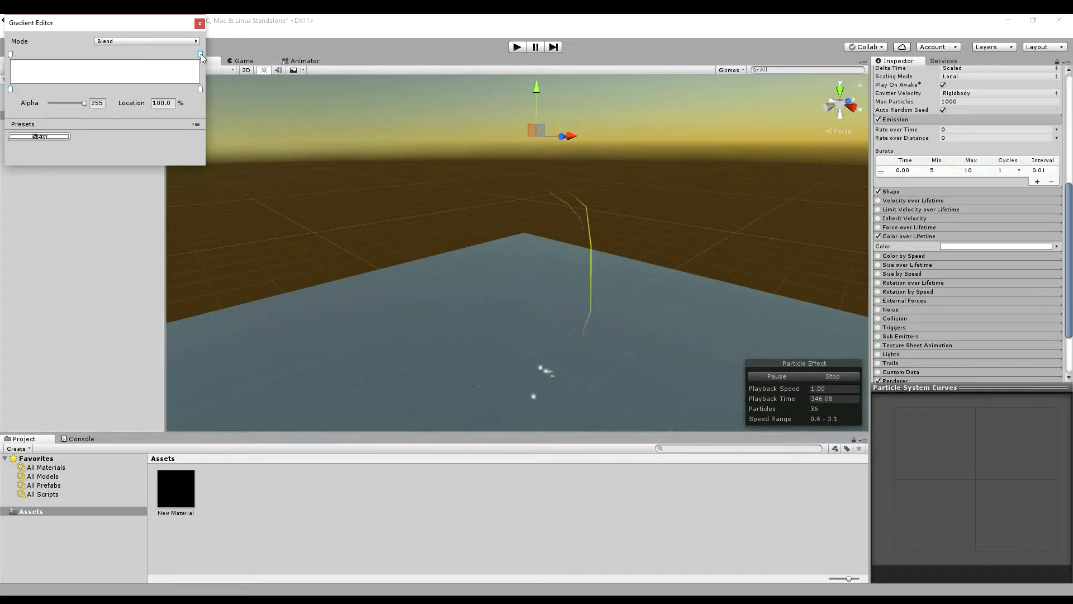
left_click_drag(83, 102, 1, 104)
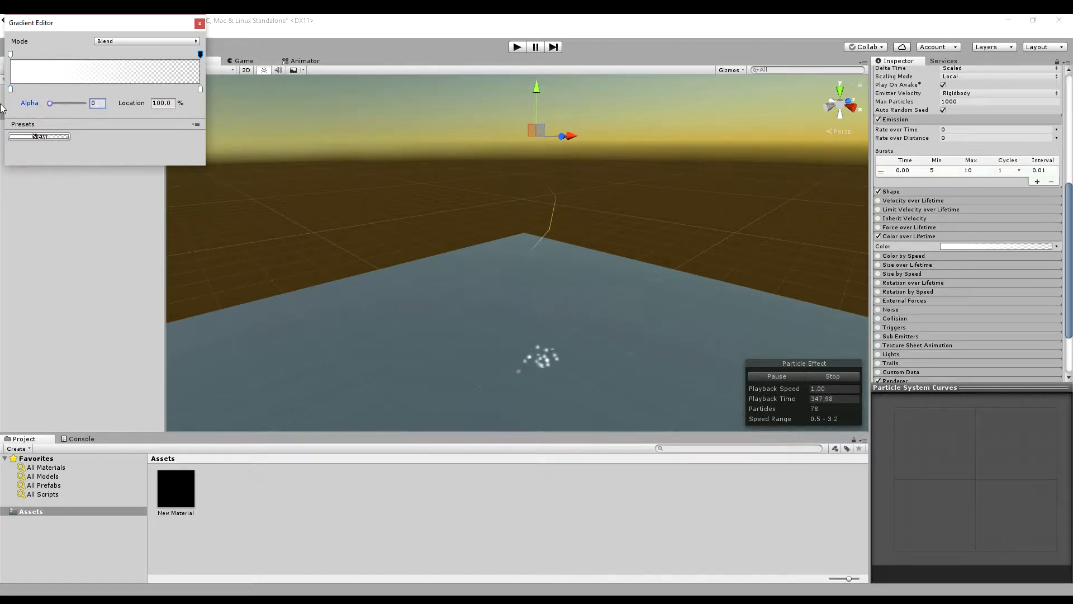
Set the gradient's start alpha to 148 and close the Gradient Editor.
left_click(10, 54)
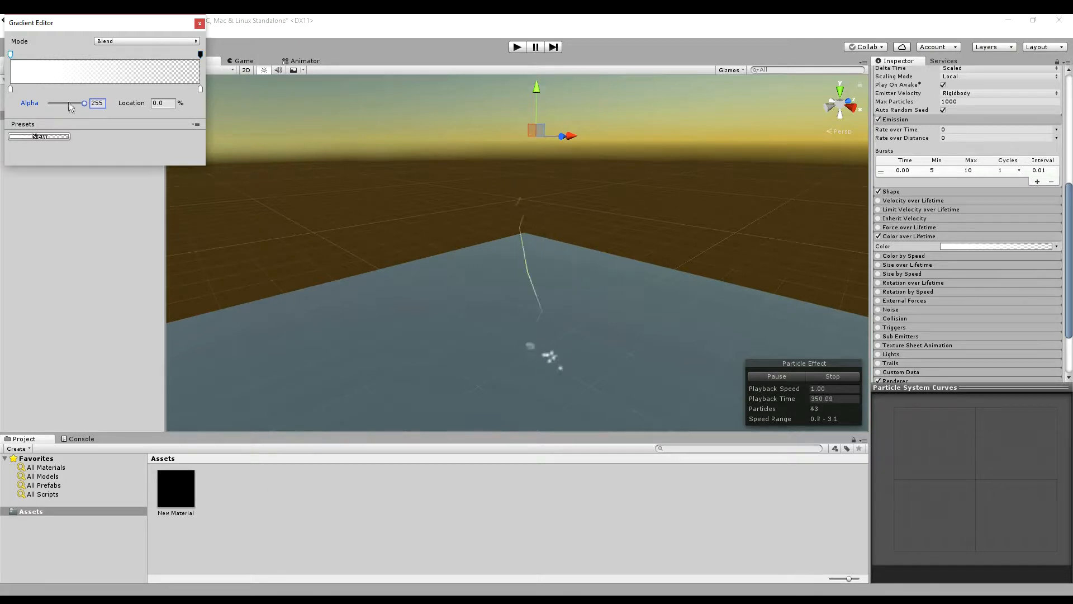
left_click_drag(75, 101, 70, 103)
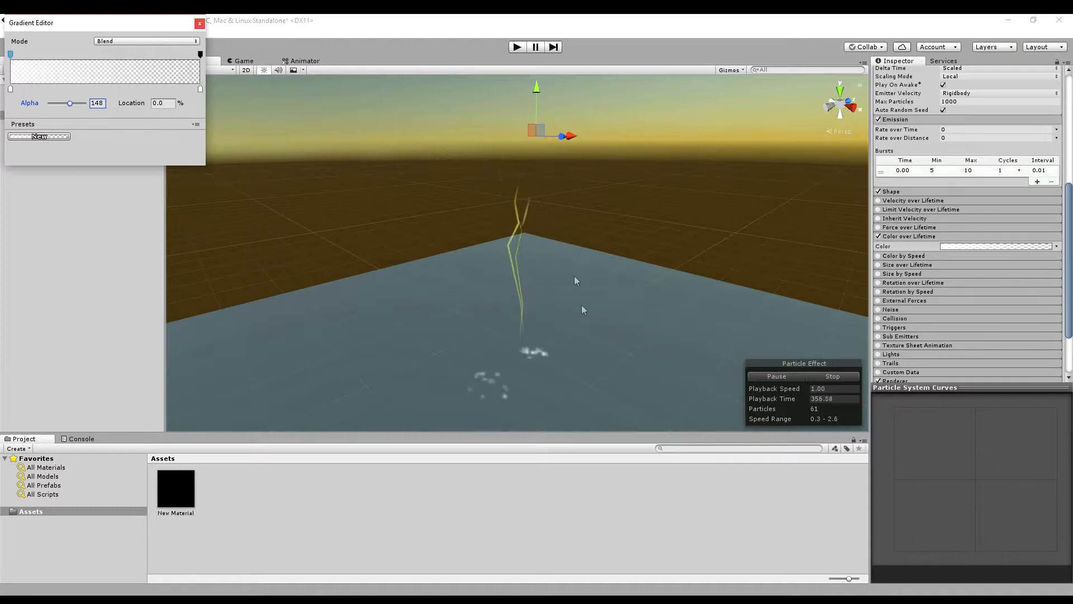
left_click(198, 25)
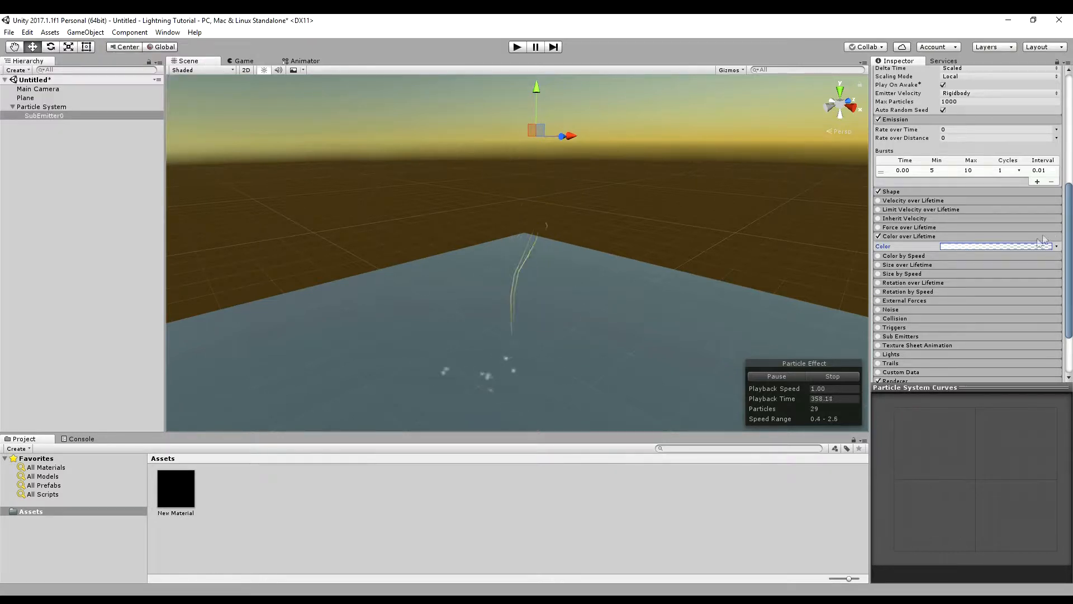
Enable the sub-emitter's Collision module and set its Type to World.
scroll(924, 210, "down", 2)
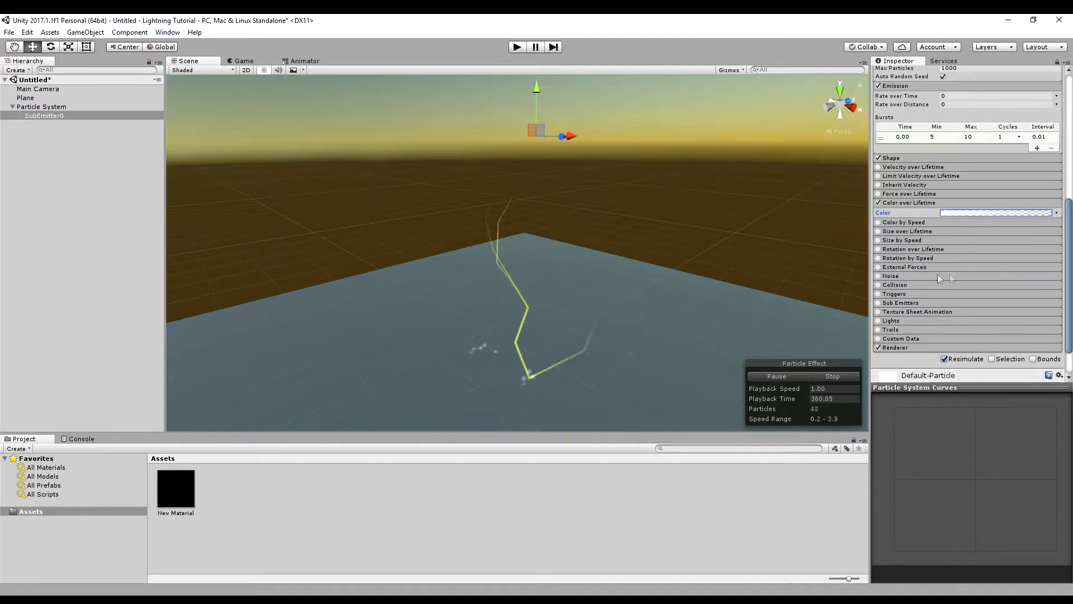
left_click(900, 286)
left_click(878, 285)
left_click(958, 295)
left_click(967, 318)
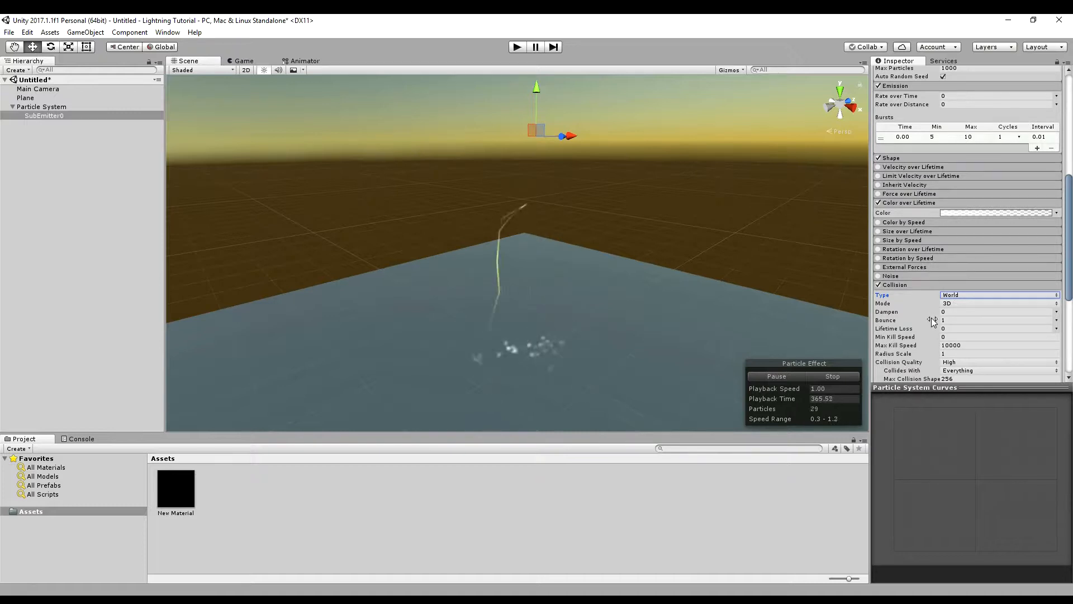
Set the collision Dampen to 0.2 and collapse the Collision module.
left_click_drag(928, 313, 938, 315)
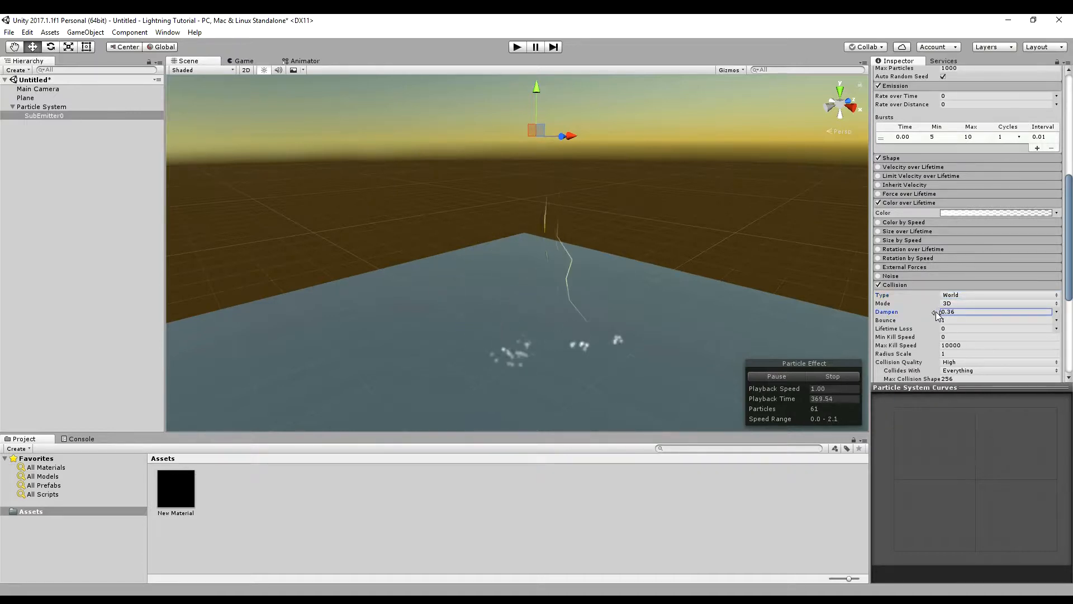
left_click(965, 313)
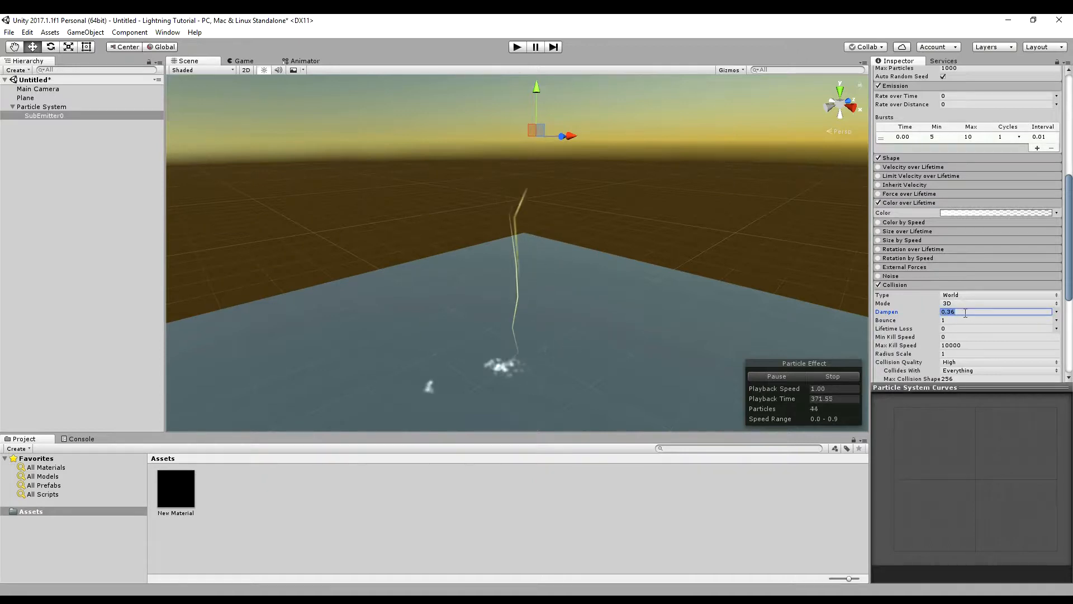
type("0.2")
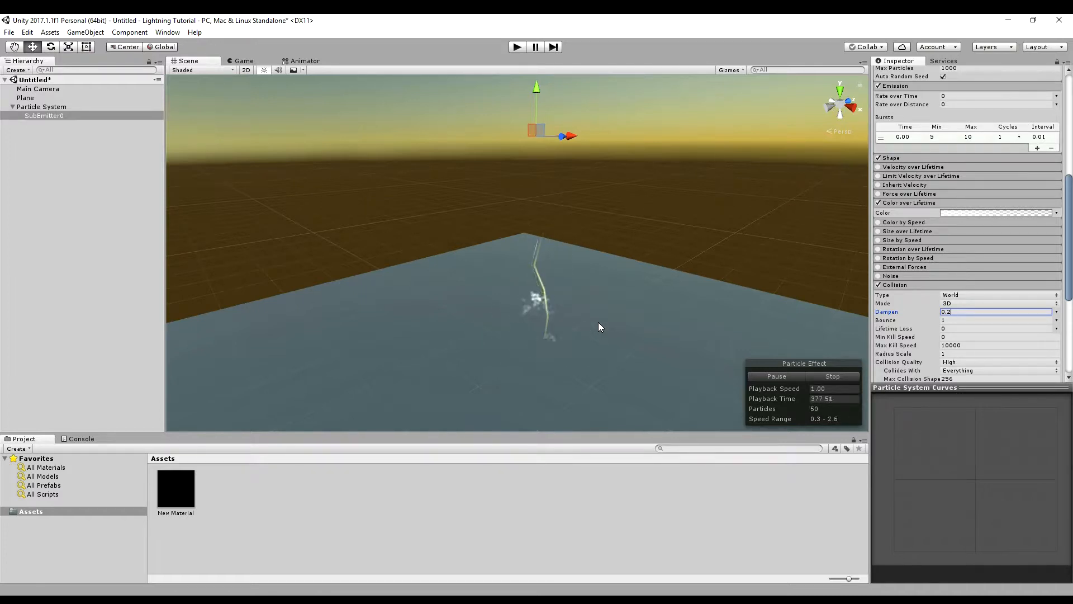
left_click(928, 284)
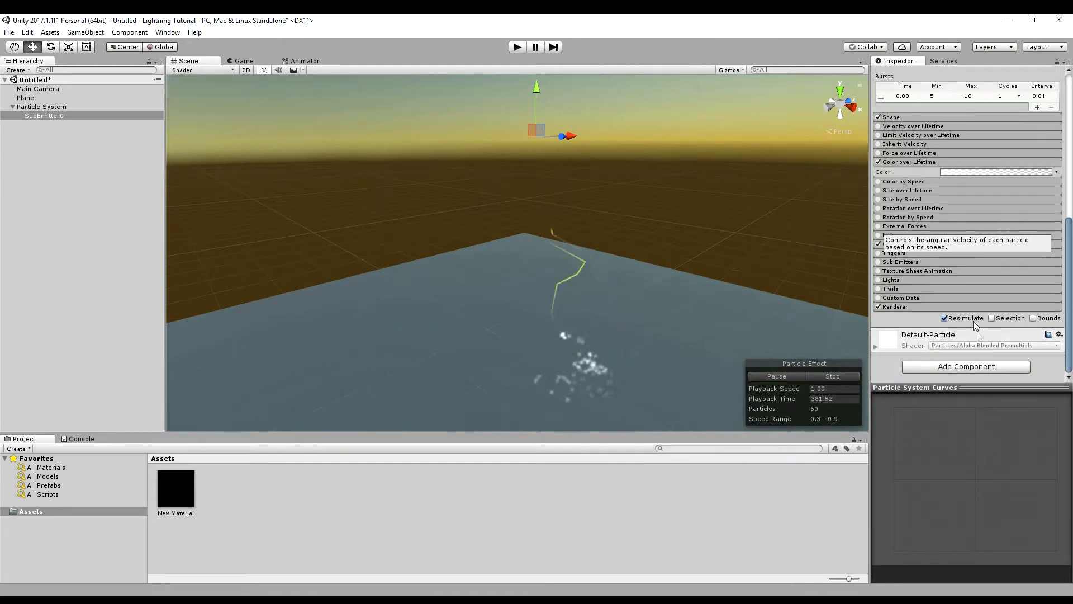
Expand the sub-emitter's Renderer module and set its Render Mode to Stretched Billboard.
left_click(912, 306)
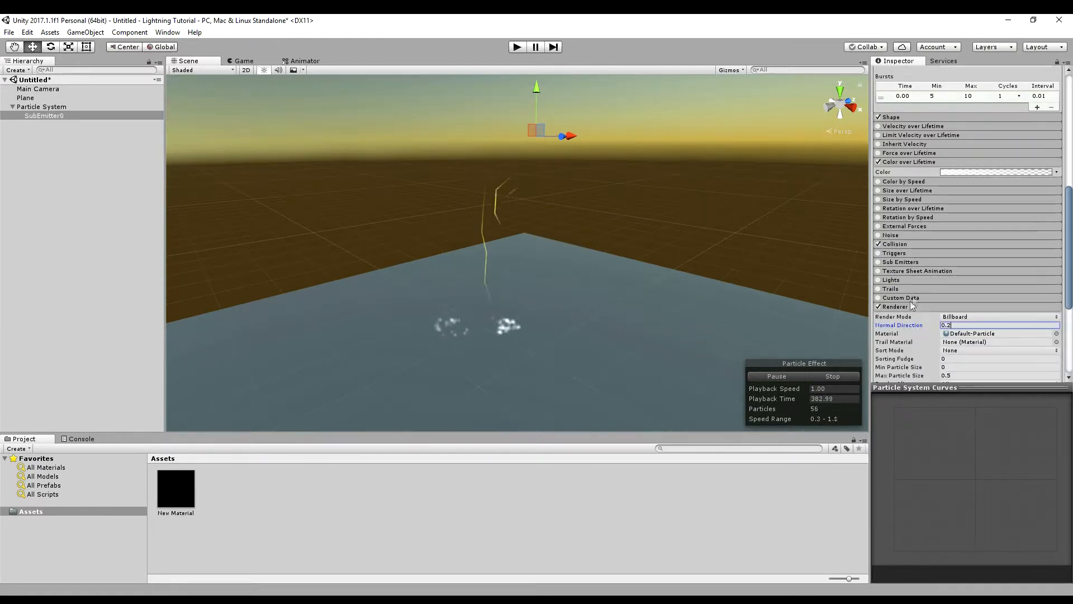
left_click(957, 316)
left_click(976, 340)
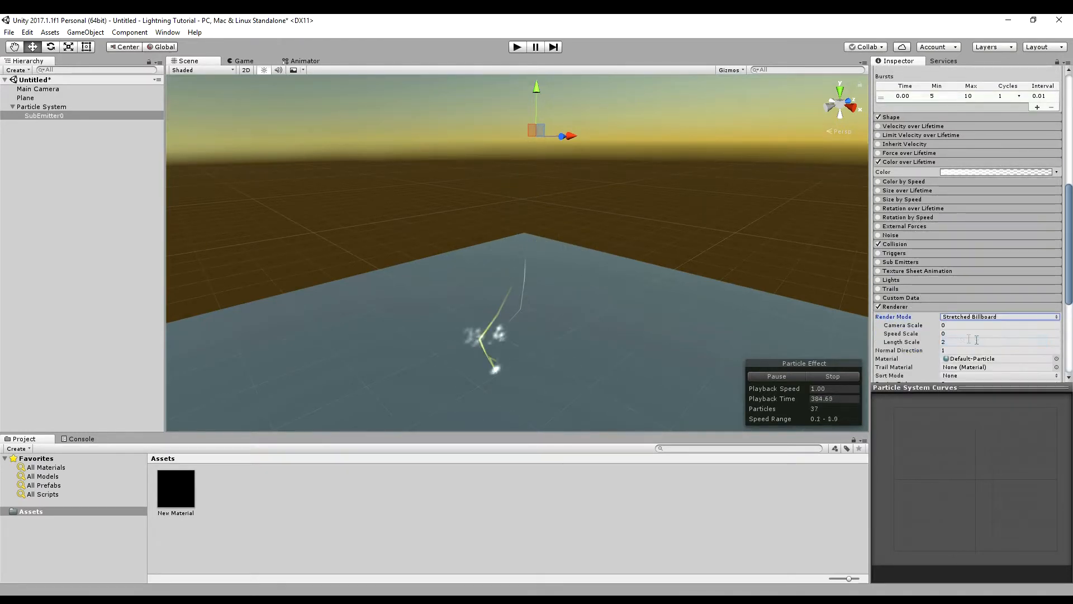
Try Length Scale 0 with Speed Scale 0.1, and settle on Length Scale 1 with Speed Scale 0.
left_click(952, 342)
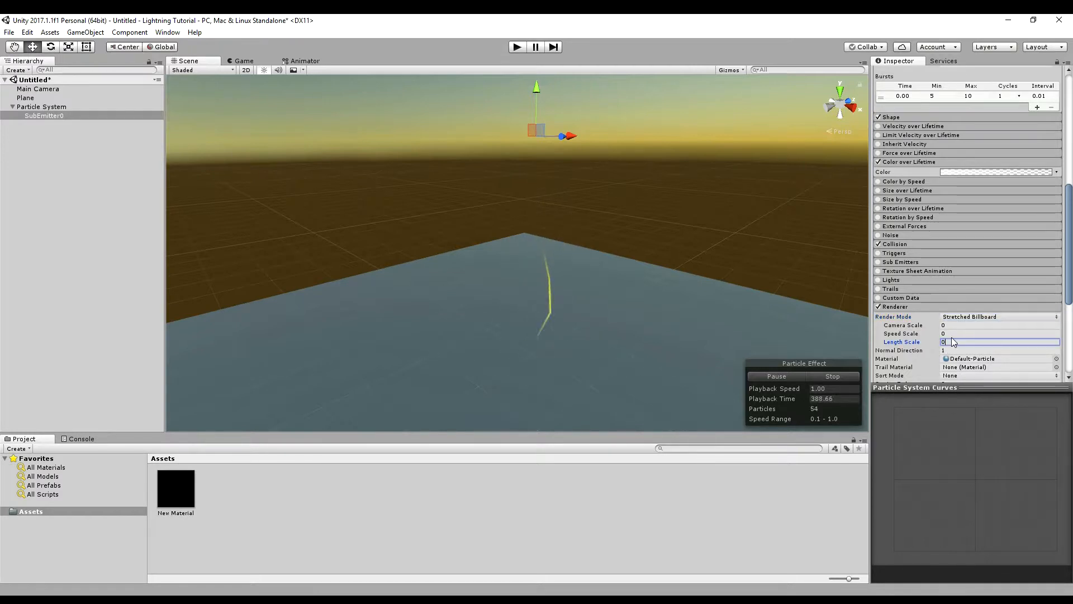
left_click(958, 333)
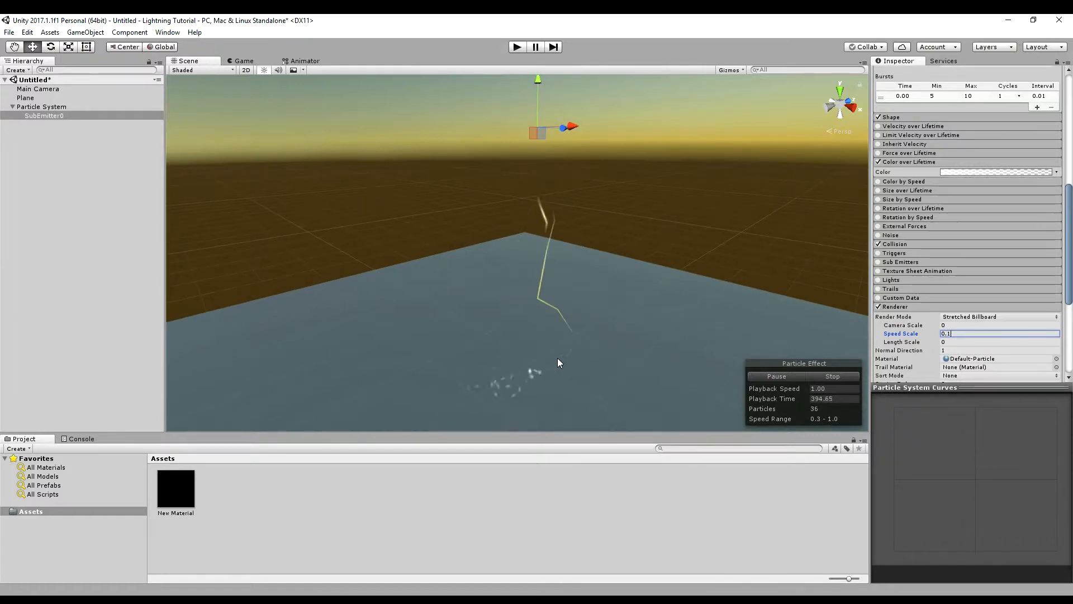
left_click(954, 341)
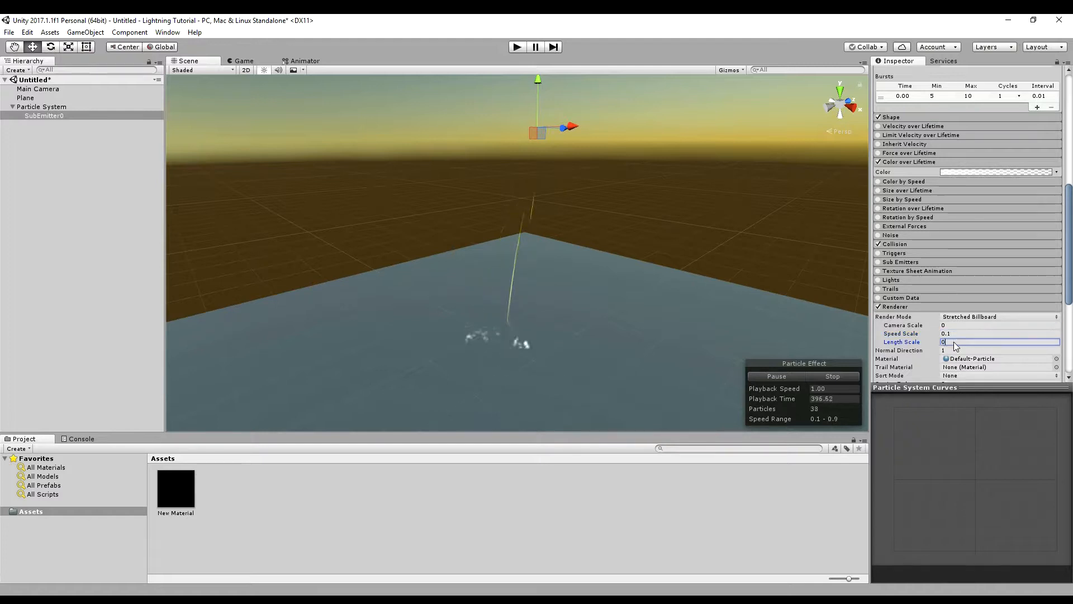
left_click(953, 333)
type("0")
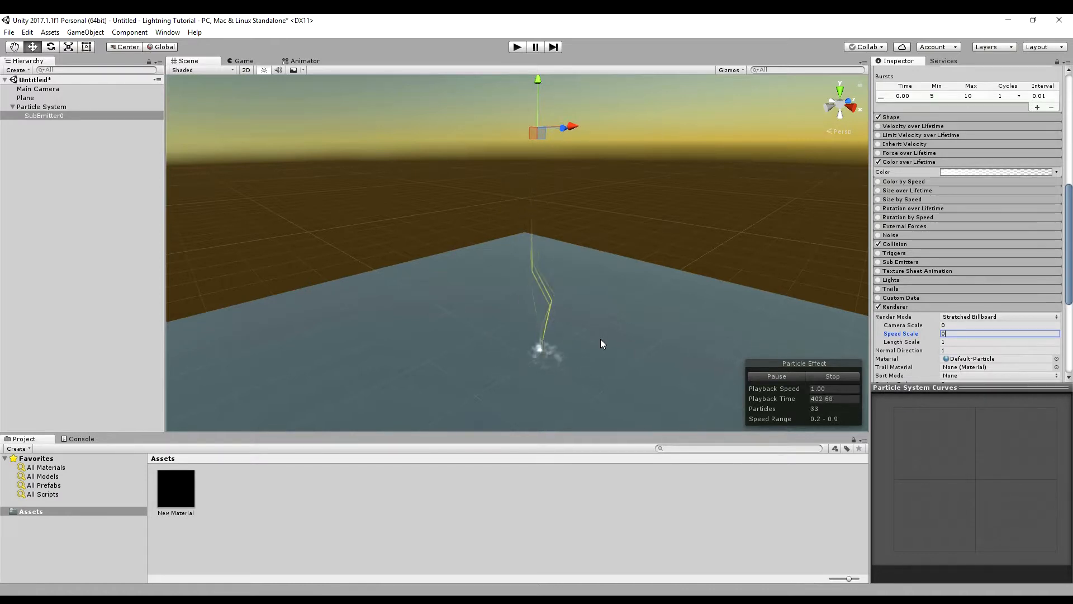
Examine the available render modes and review the settings of the main Particle System and its sub-emitter.
scroll(920, 288, "down", 5)
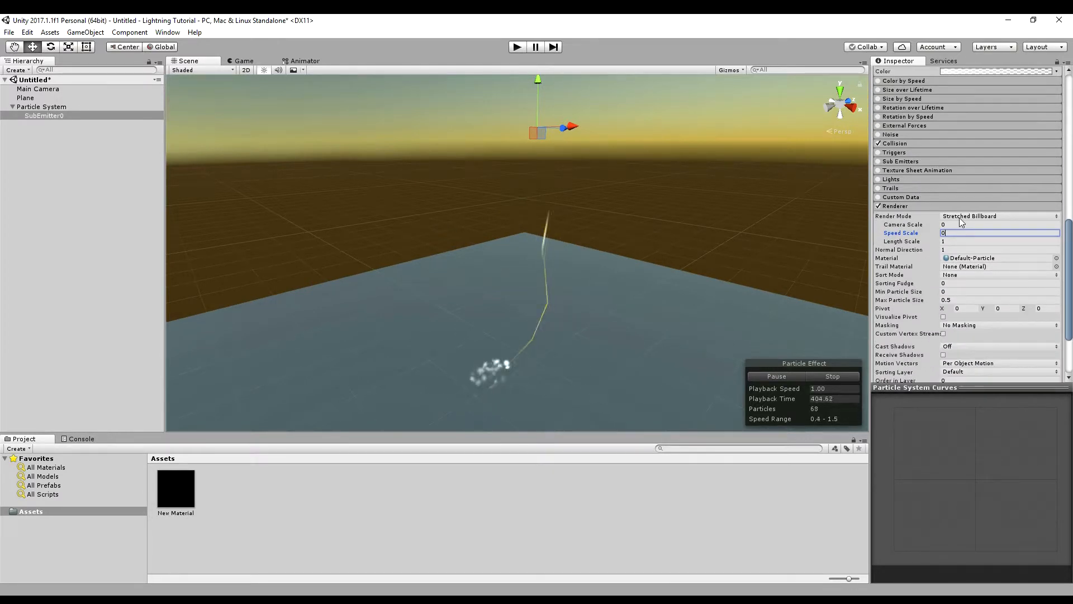
left_click(964, 216)
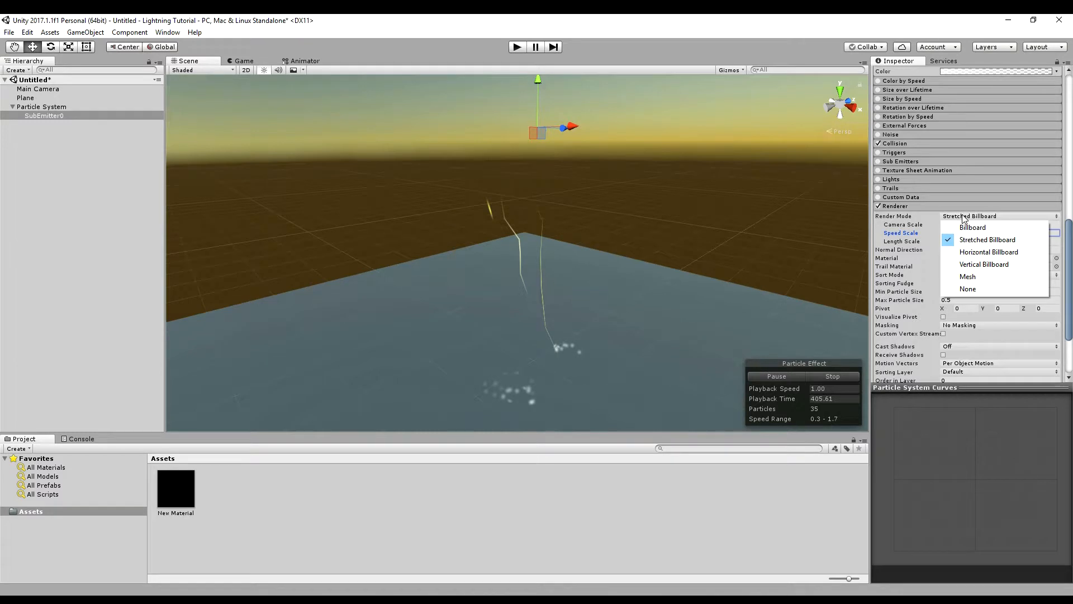
left_click(613, 306)
left_click(615, 304)
left_click(642, 227)
left_click(38, 107)
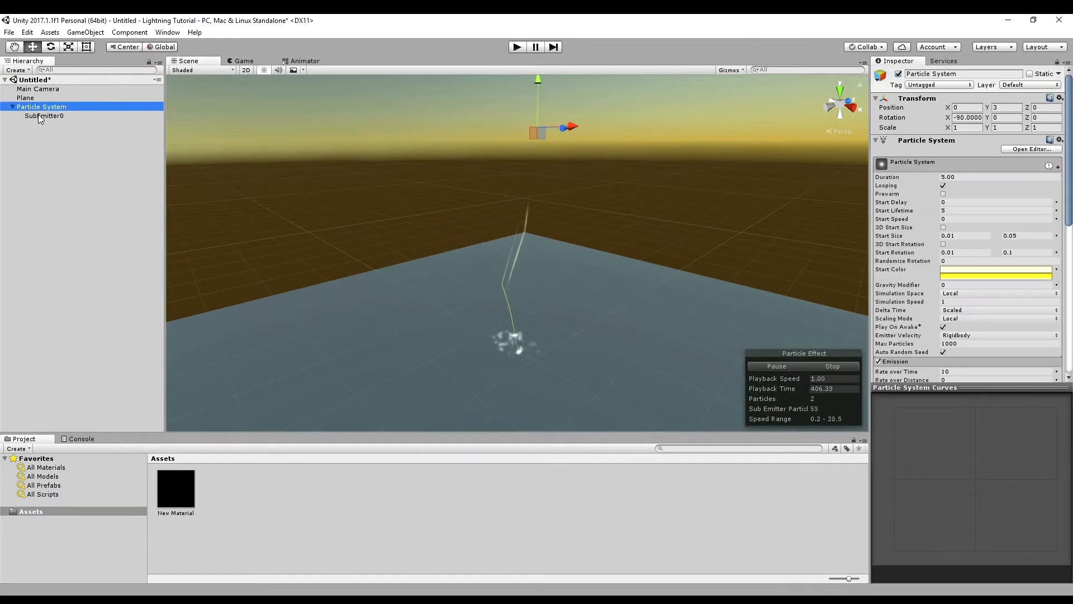
left_click(38, 115)
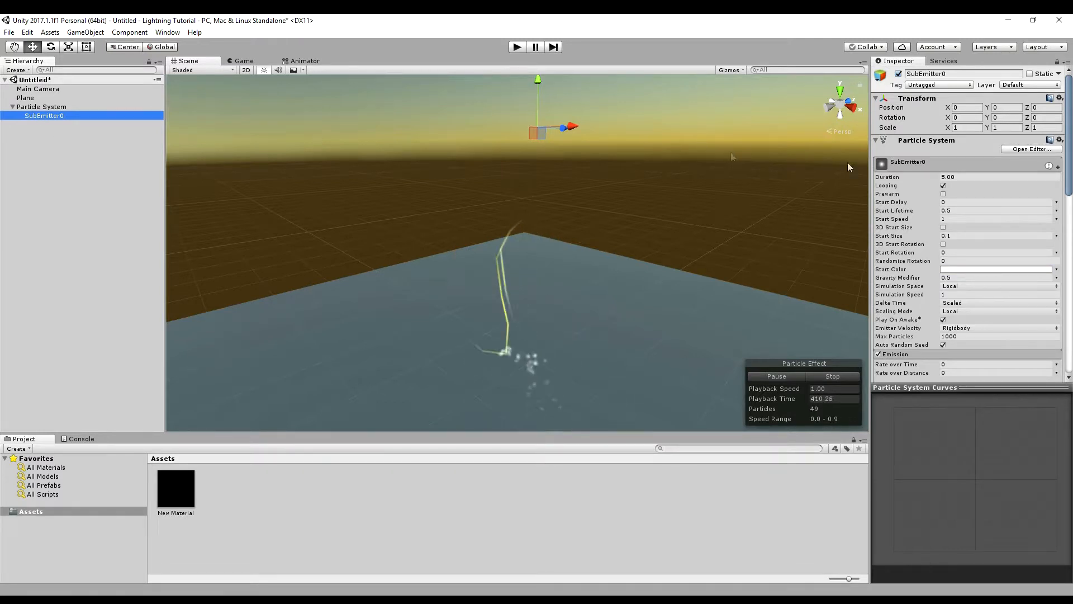
scroll(1014, 369, "down", 3)
scroll(943, 195, "down", 10)
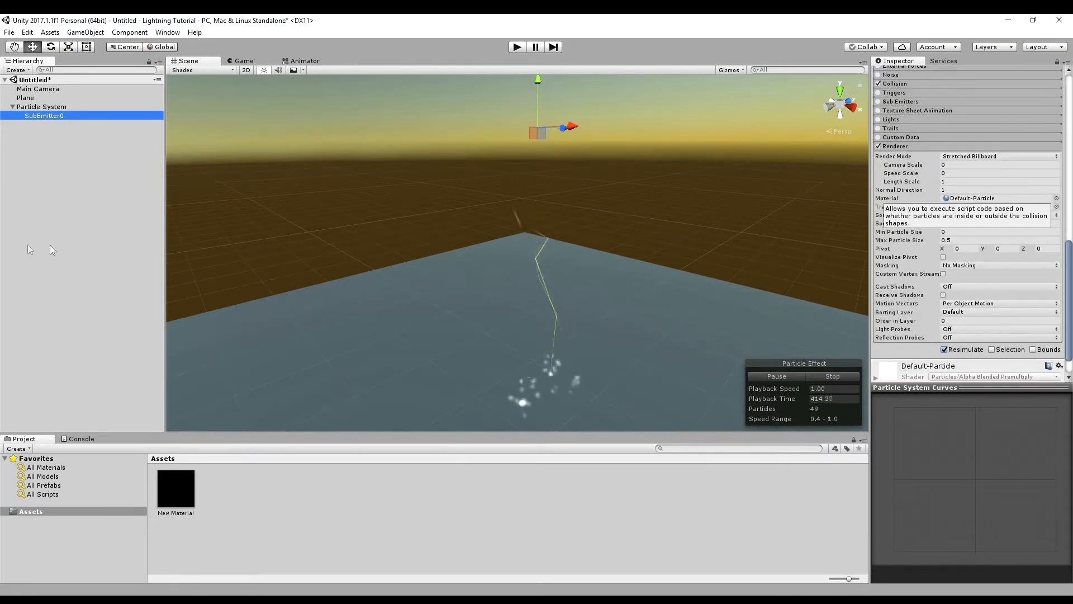
Add a Point Light to the scene without a parent object and open its Range value for editing.
left_click(59, 179)
left_click(85, 33)
mouse_move(139, 108)
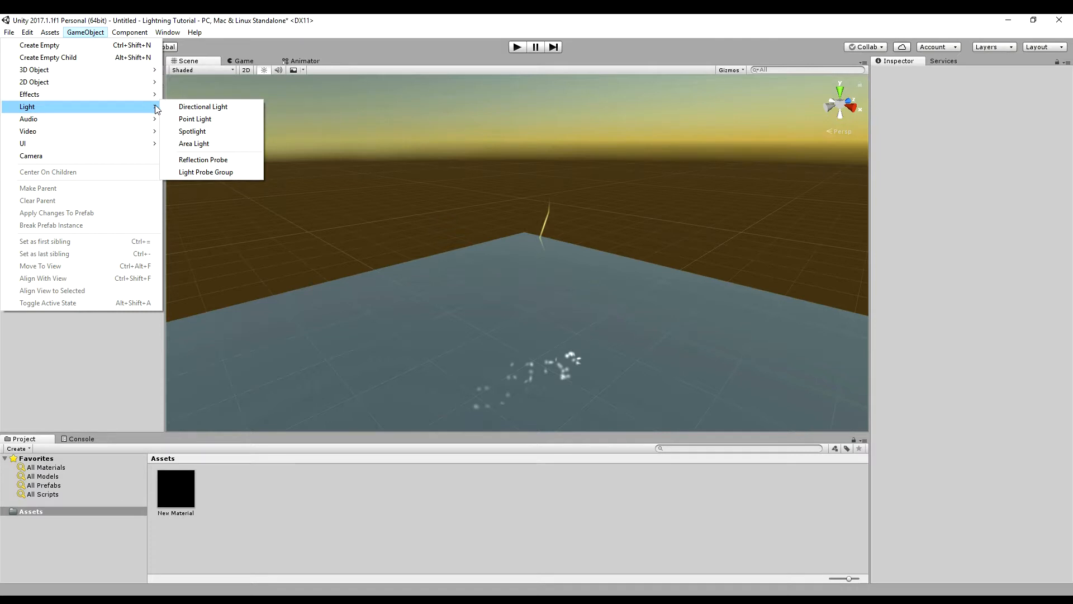
left_click(178, 119)
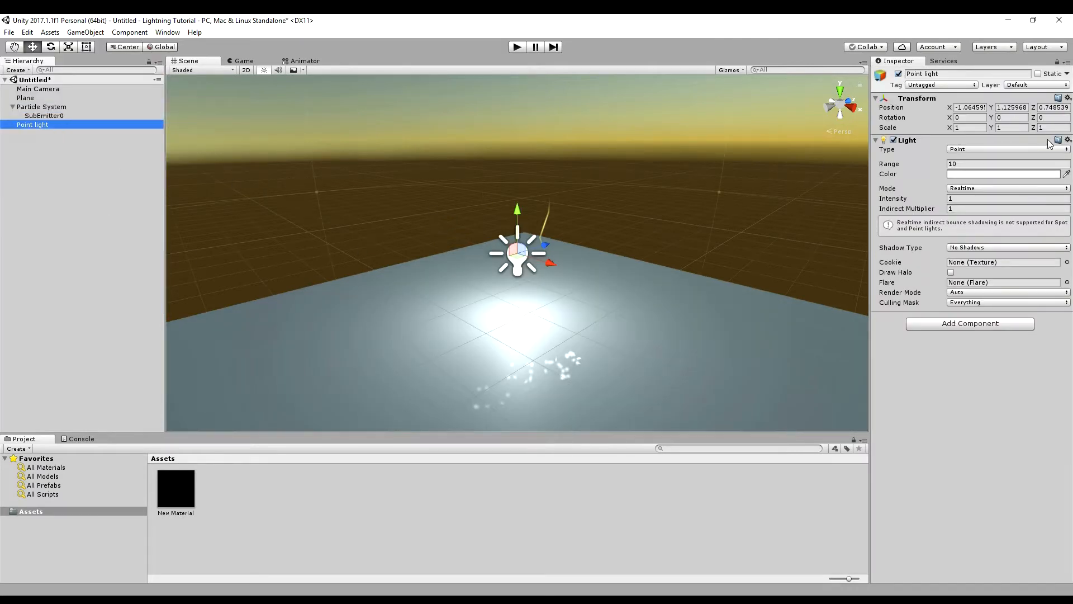
left_click(967, 161)
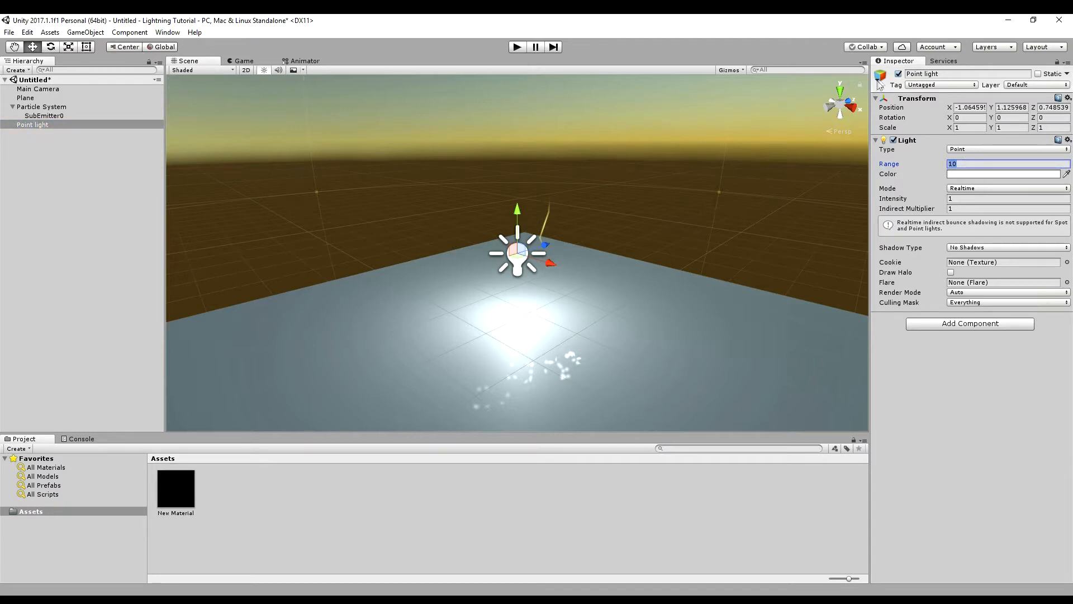
Deactivate the Point light object and assign it as the light in the Particle System's enabled Lights module.
left_click(898, 74)
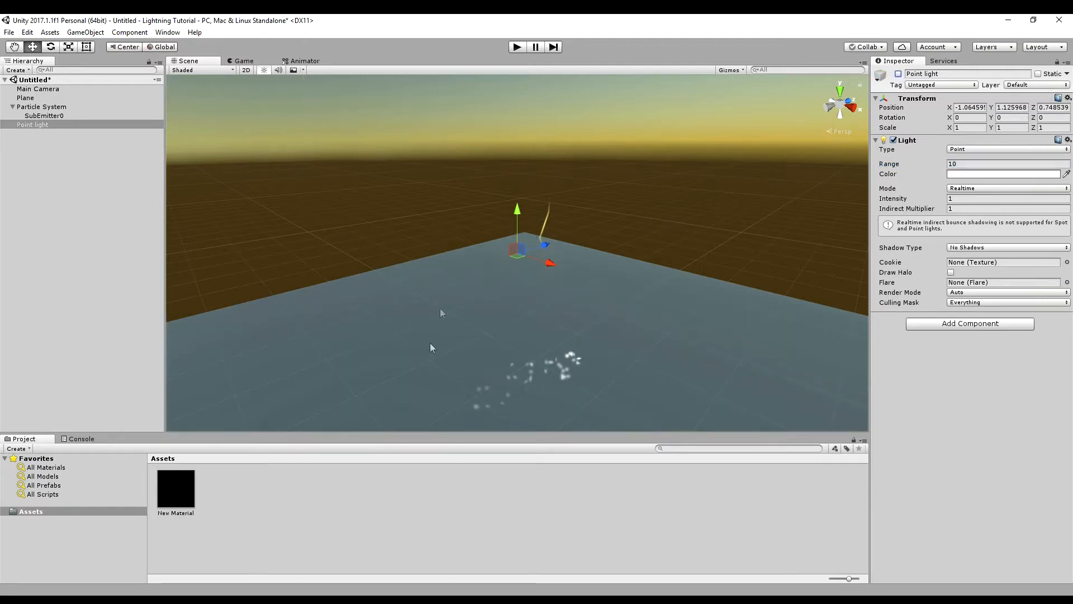
left_click(35, 166)
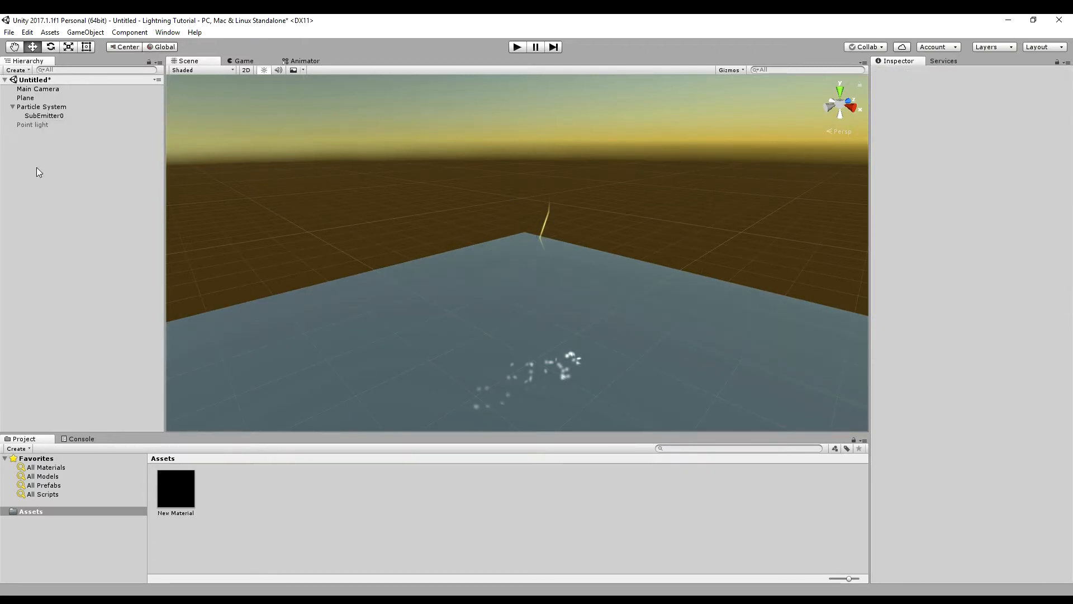
left_click(50, 106)
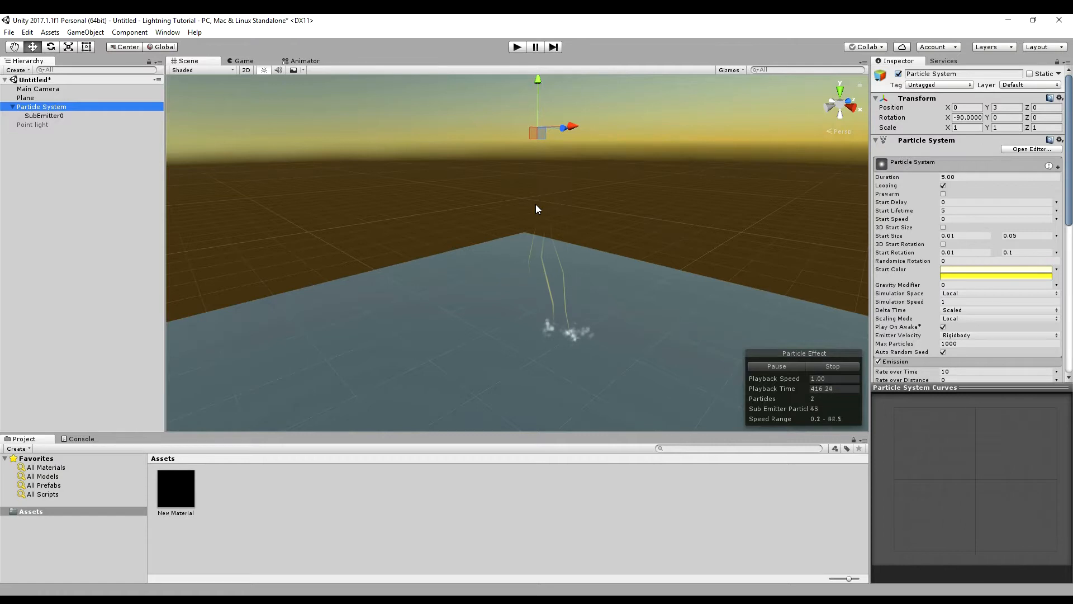
scroll(921, 226, "down", 8)
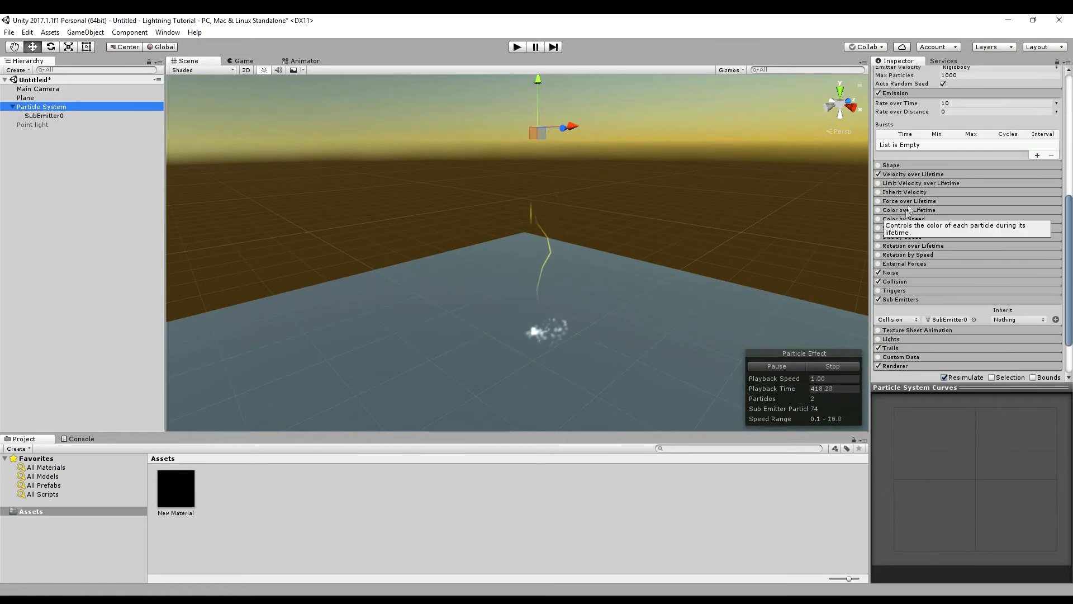
scroll(916, 195, "down", 3)
left_click(883, 280)
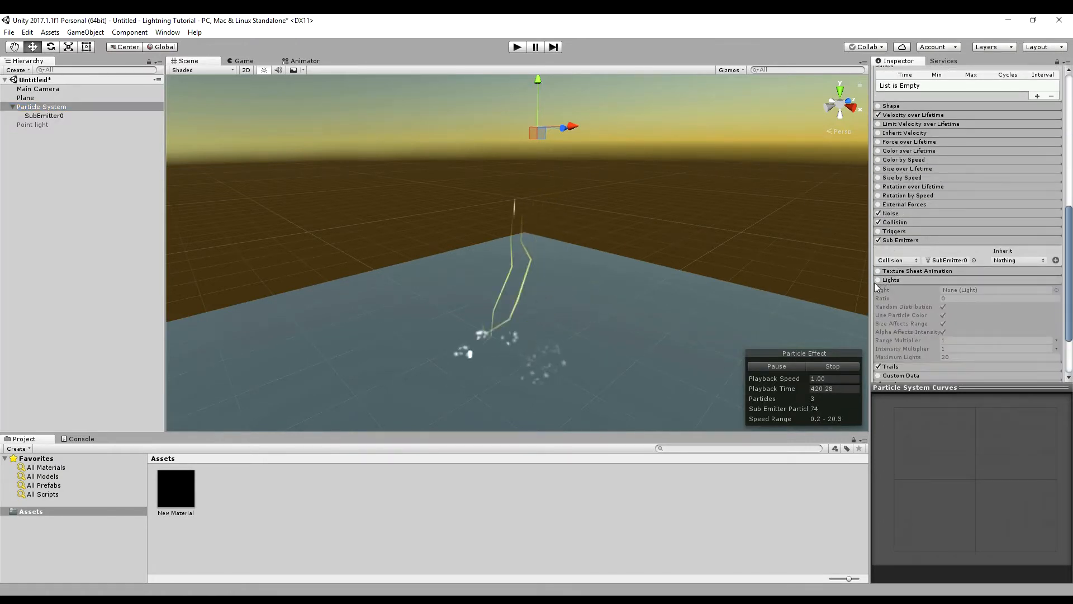
left_click(878, 280)
left_click_drag(28, 126, 966, 283)
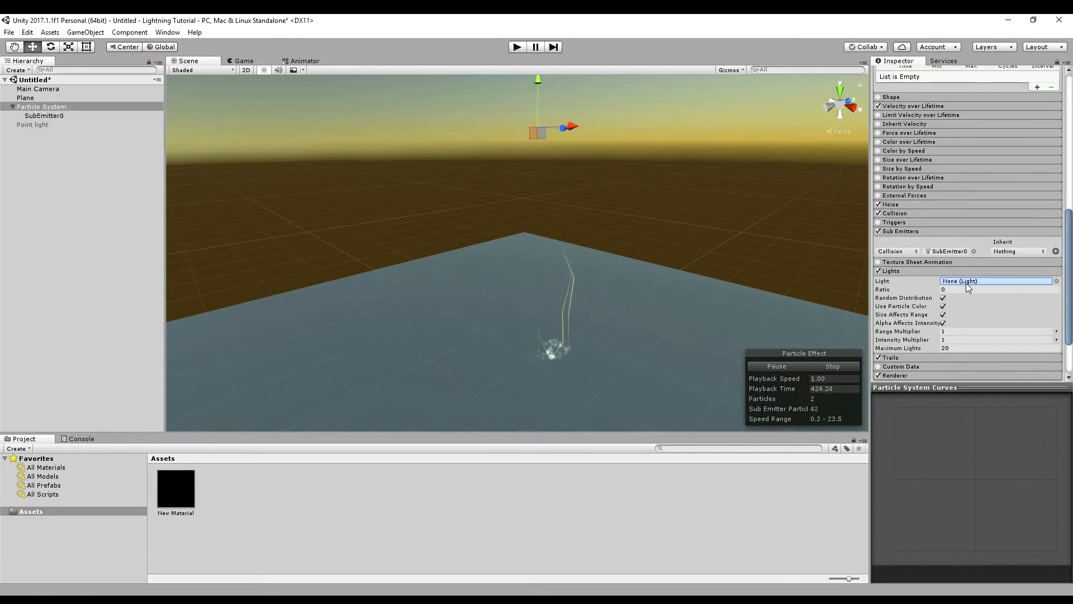
Set the Lights module's Ratio to 1, Range Multiplier to 2 and Intensity Multiplier to 2.
left_click(957, 289)
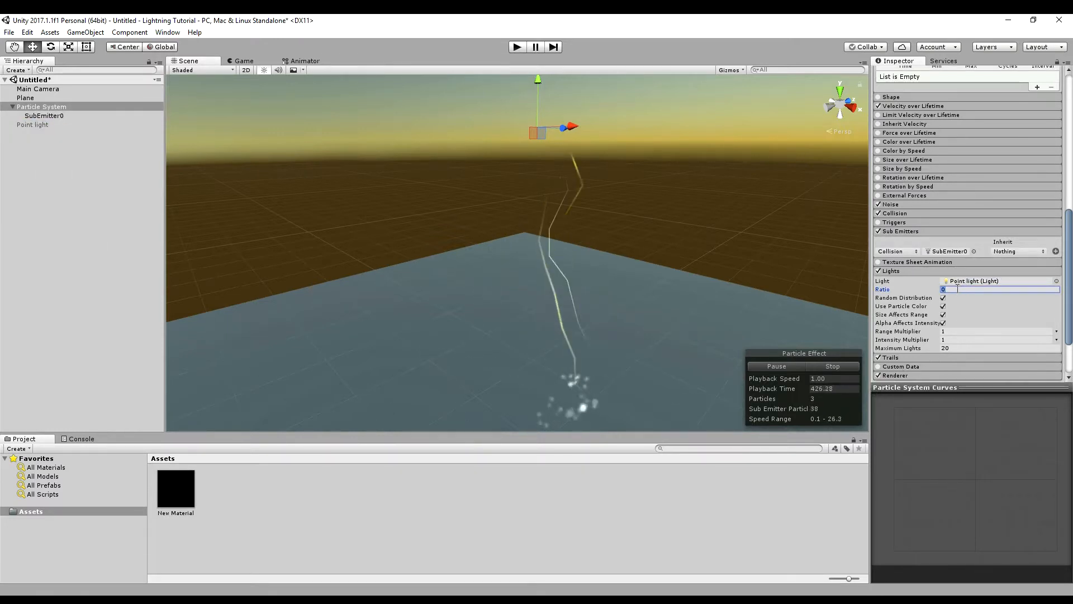
type("1")
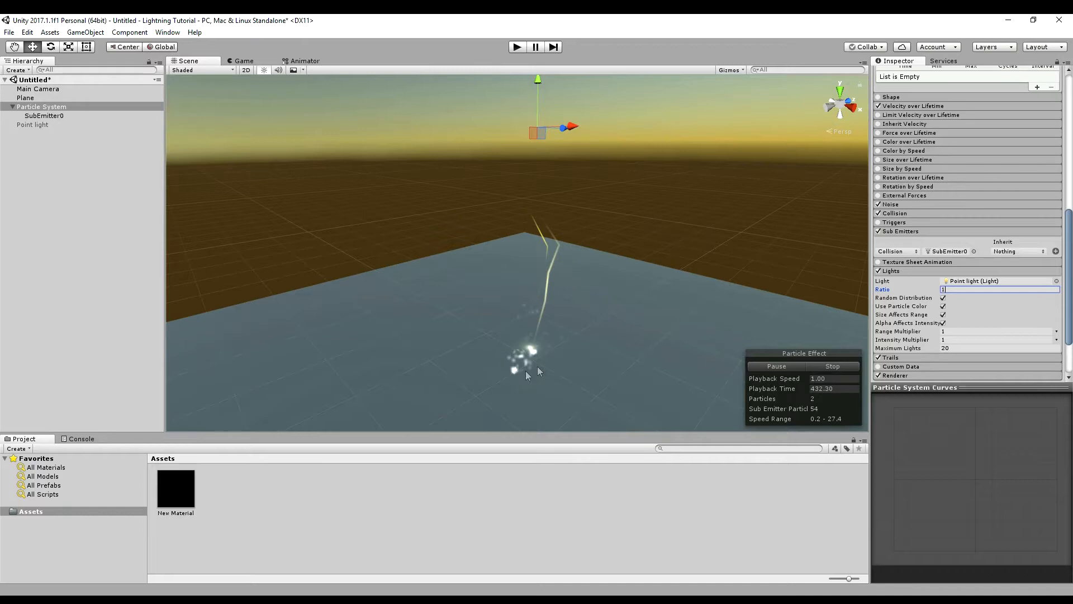
left_click(958, 333)
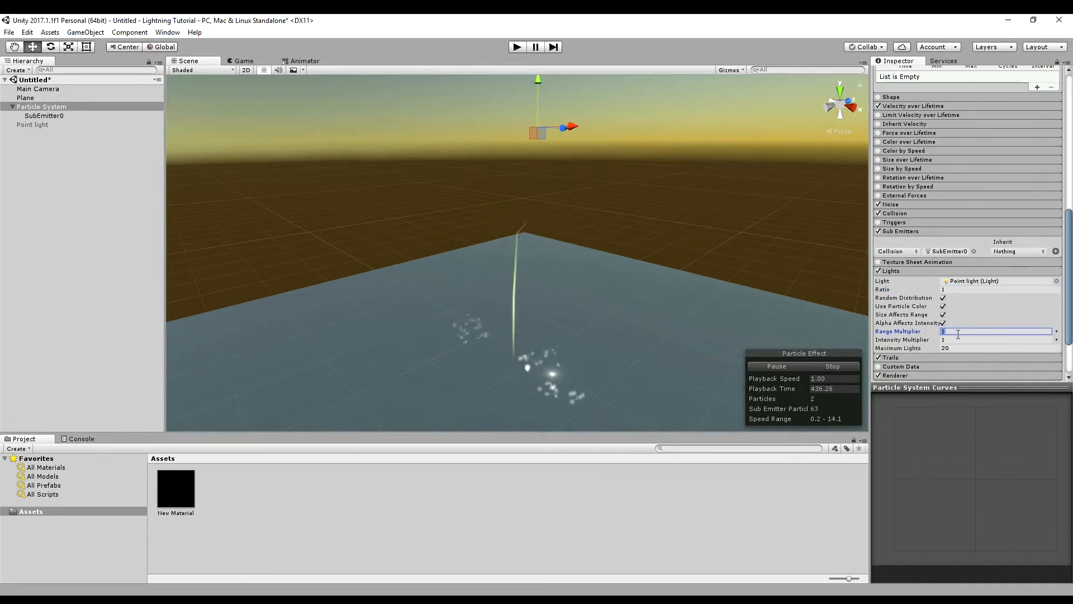
type("2")
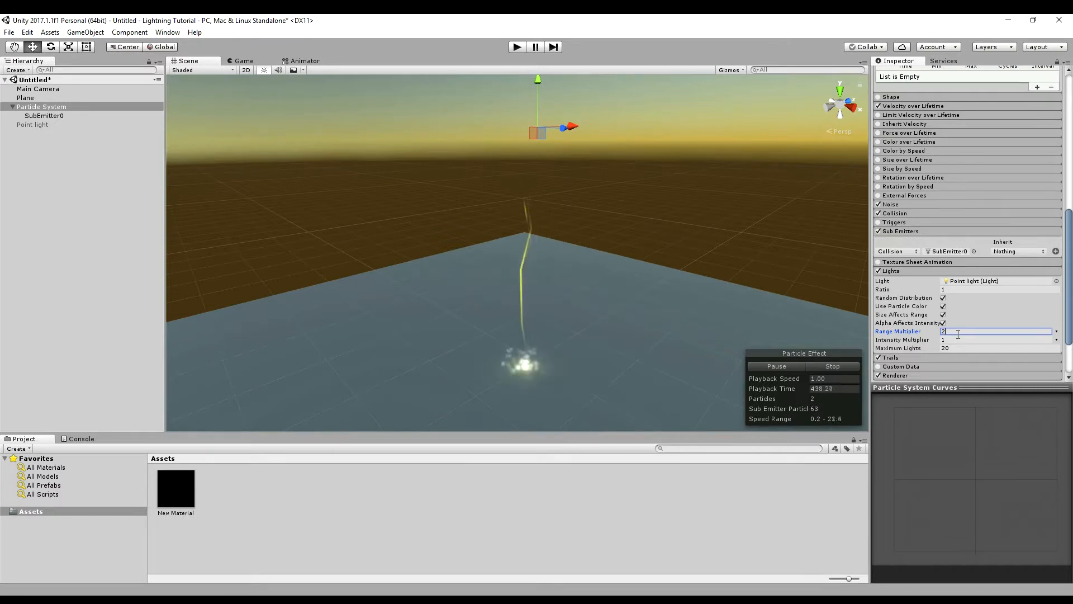
left_click(954, 338)
type("2")
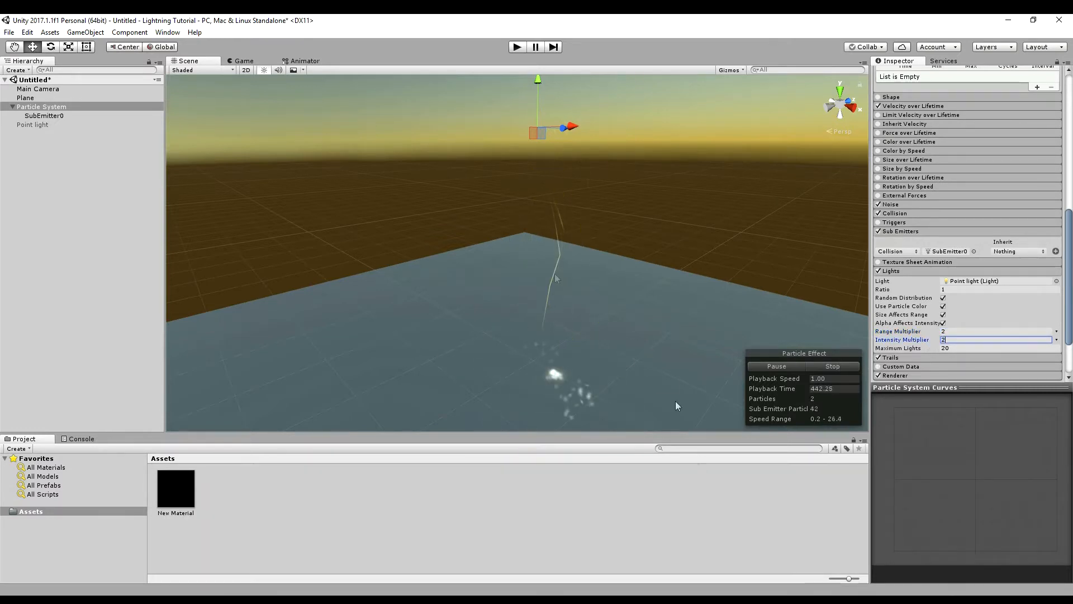
Set SubEmitter0's Start Color to Random Between Two Colors and make the first color a very pale yellow.
left_click(67, 117)
scroll(980, 179, "up", 5)
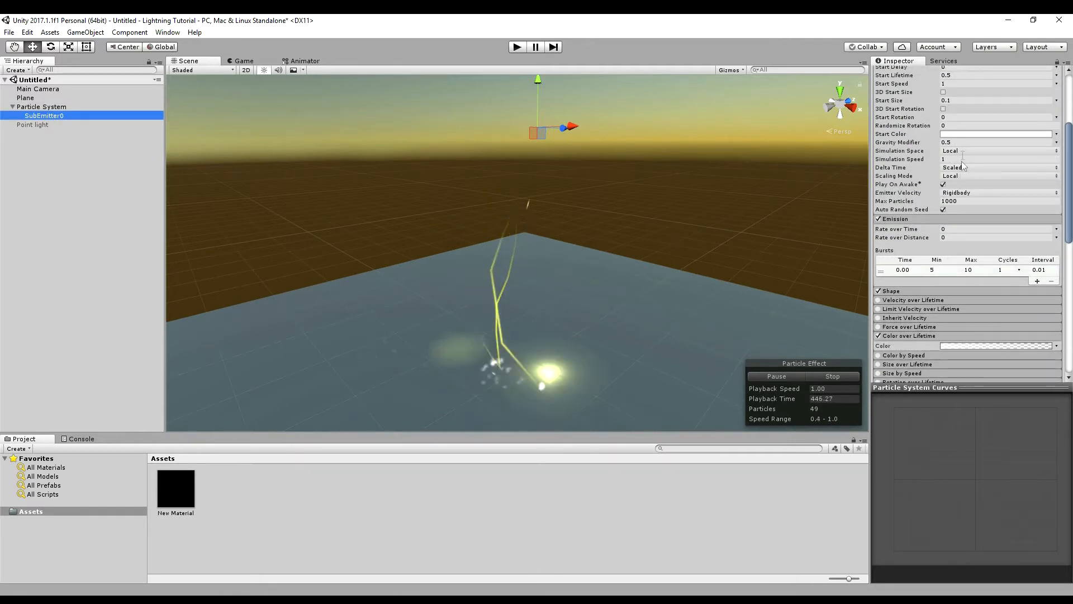
left_click(1055, 135)
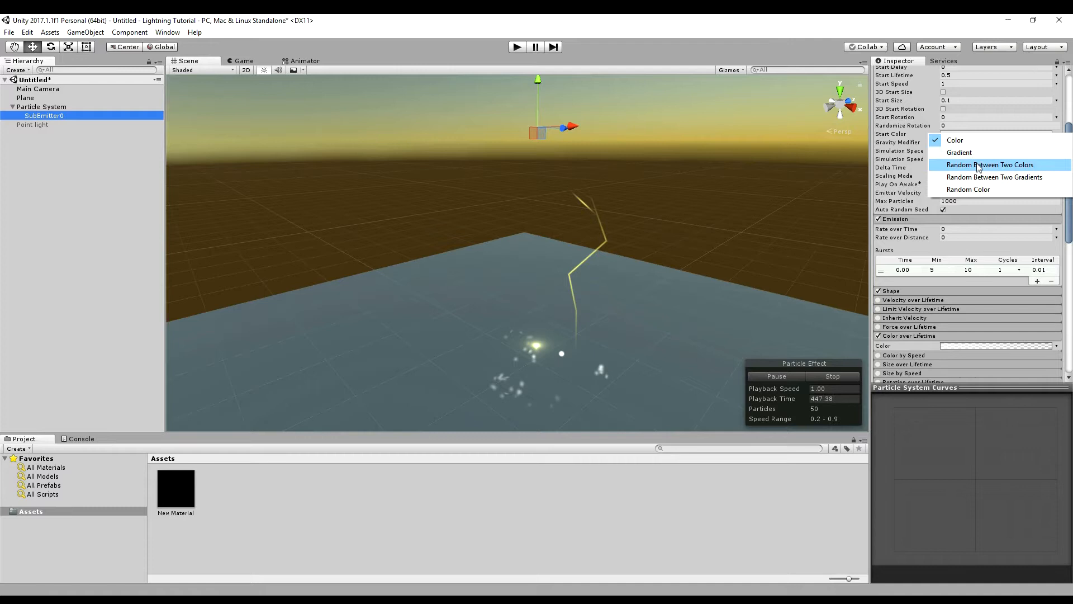
left_click(973, 165)
left_click(996, 134)
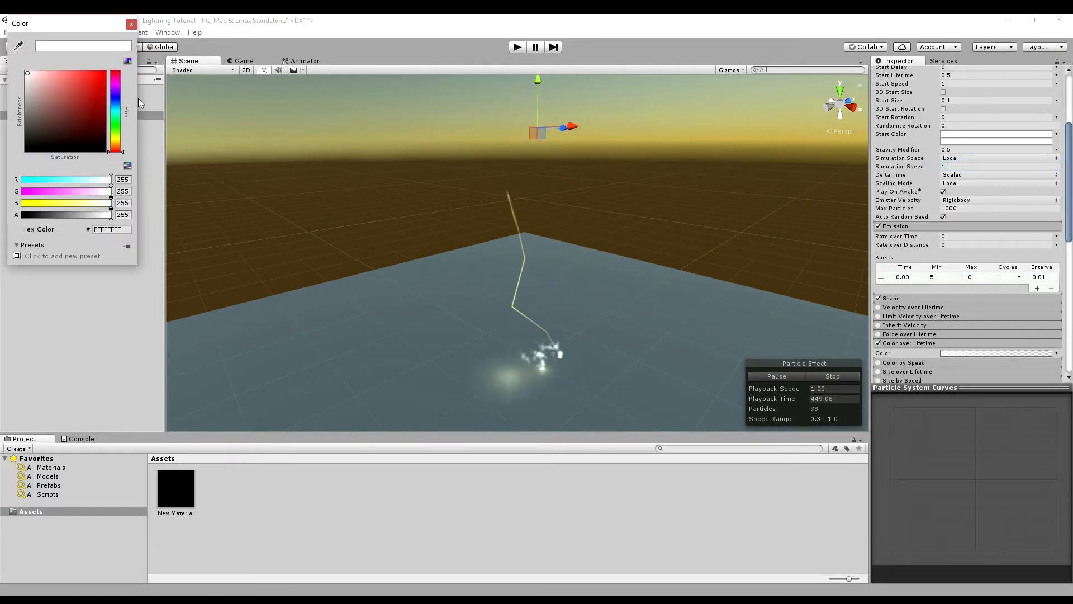
left_click(115, 139)
left_click_drag(29, 73, 40, 58)
left_click(131, 24)
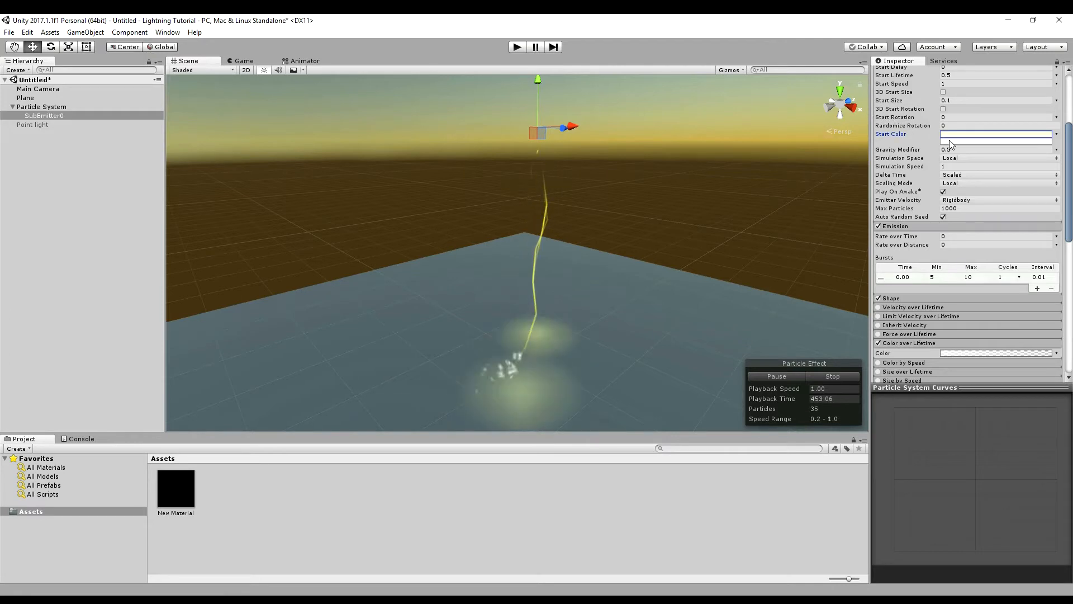
Set the second Start Color of SubEmitter0 to bright yellow, hex FCFF36FF.
left_click(996, 141)
left_click(115, 139)
mouse_move(60, 97)
left_mouse_down()
mouse_move(73, 54)
mouse_move(87, 51)
left_mouse_up()
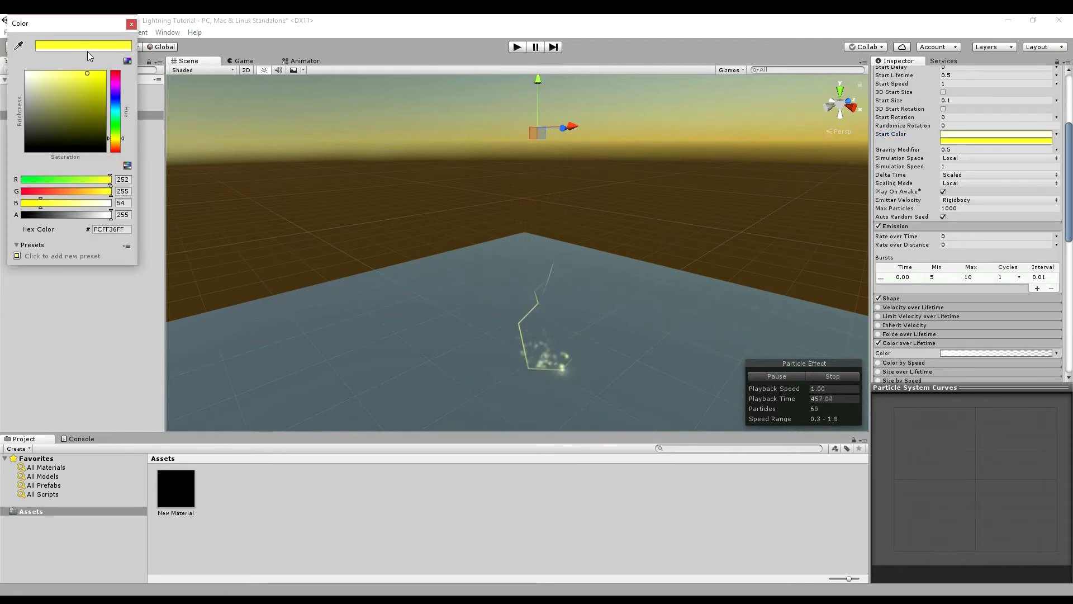
left_click(131, 24)
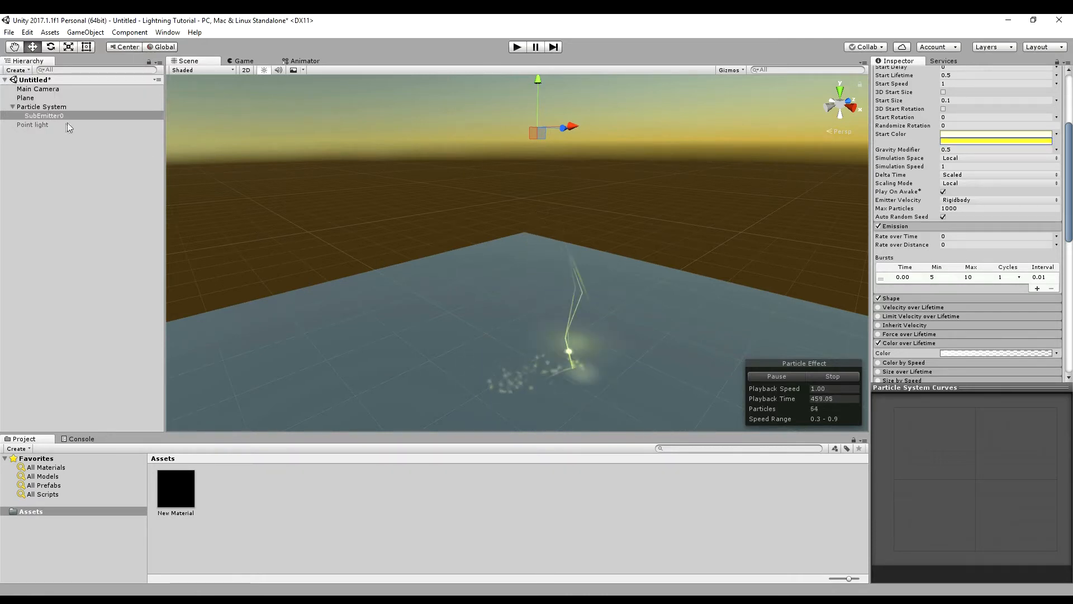
Run the scene briefly in play mode to check the lightning from the camera, and stop it.
scroll(932, 176, "down", 3)
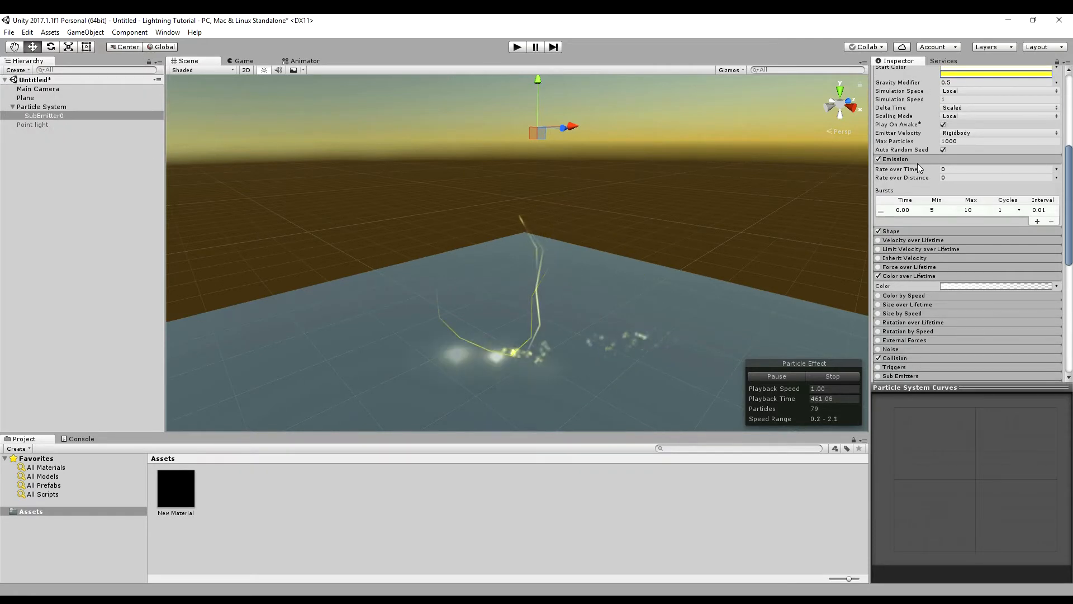
left_click(519, 49)
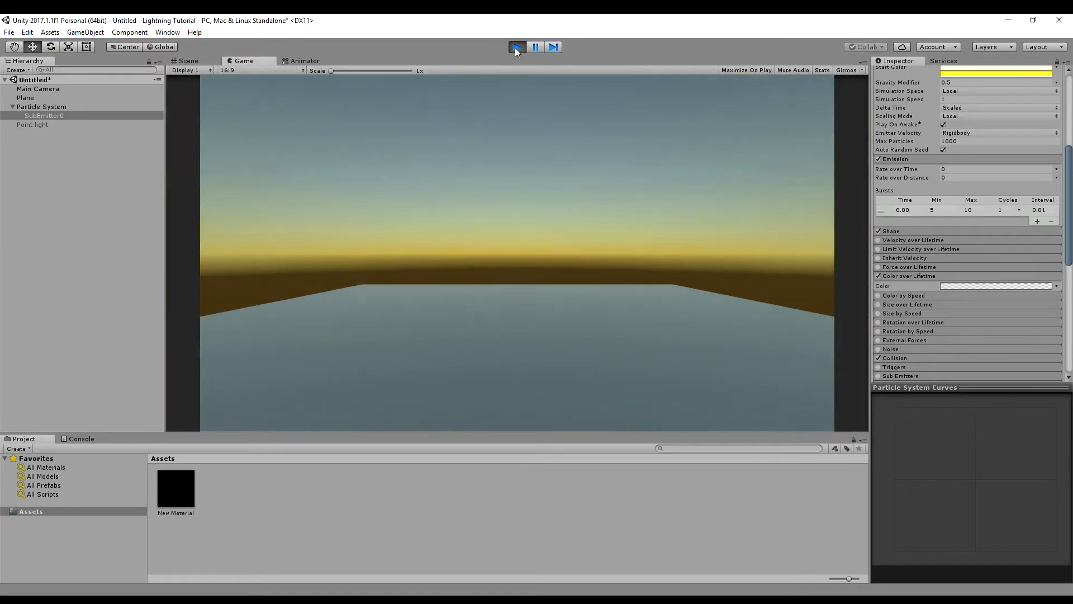
left_click(514, 48)
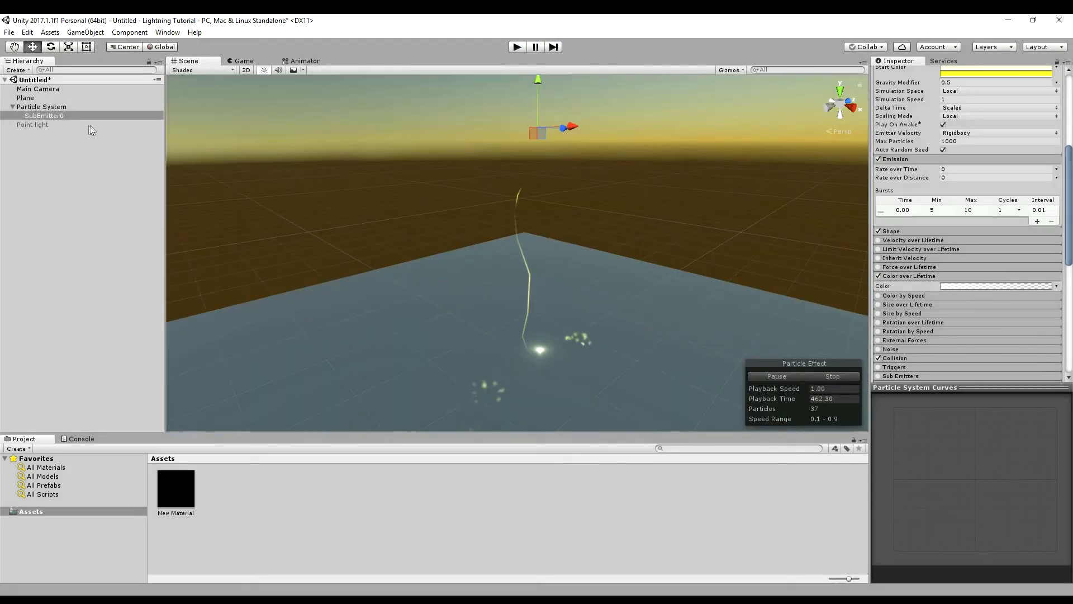
Move the Main Camera forward along Z to about -2.33 and test the framing in play mode.
left_click(61, 91)
scroll(390, 281, "down", 4)
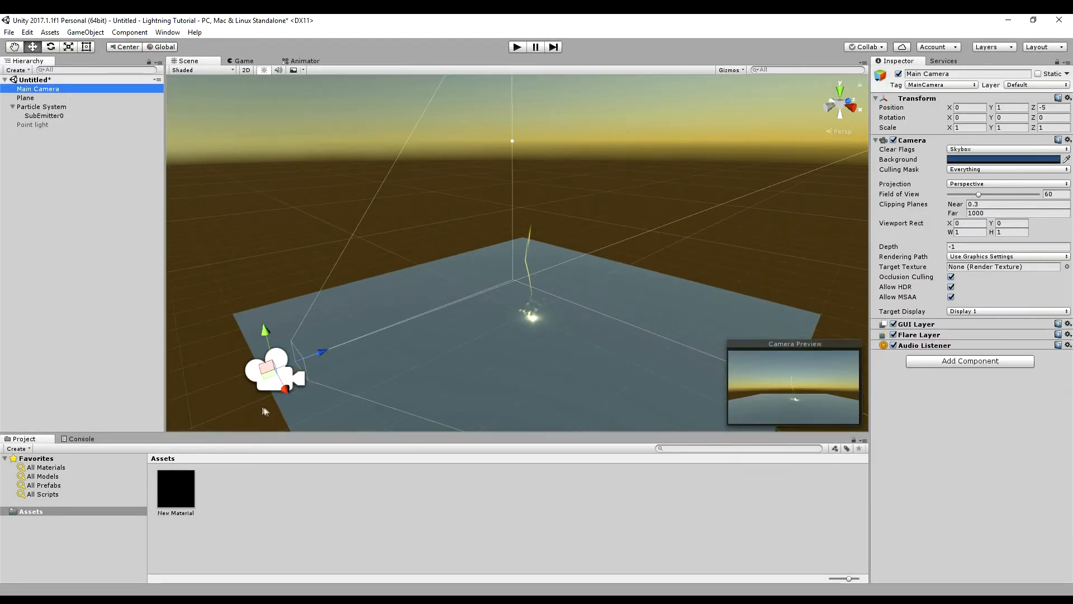
left_click_drag(319, 355, 531, 316)
left_click(515, 48)
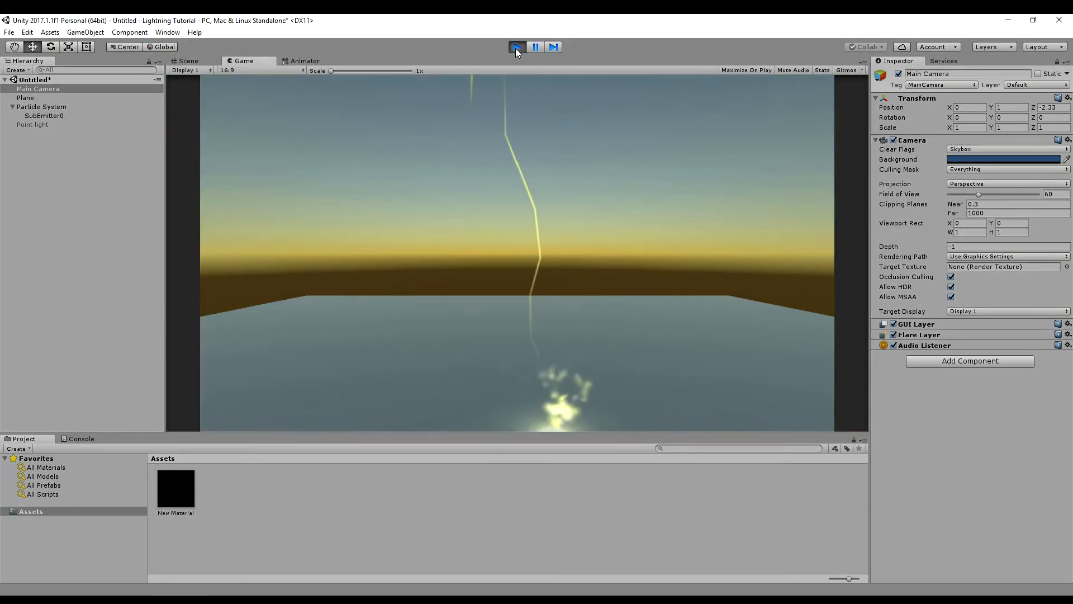
left_click(515, 48)
Pull the Main Camera back along Z to about -3.21 and test the view again in play mode.
left_click_drag(472, 292, 440, 318)
left_click(516, 48)
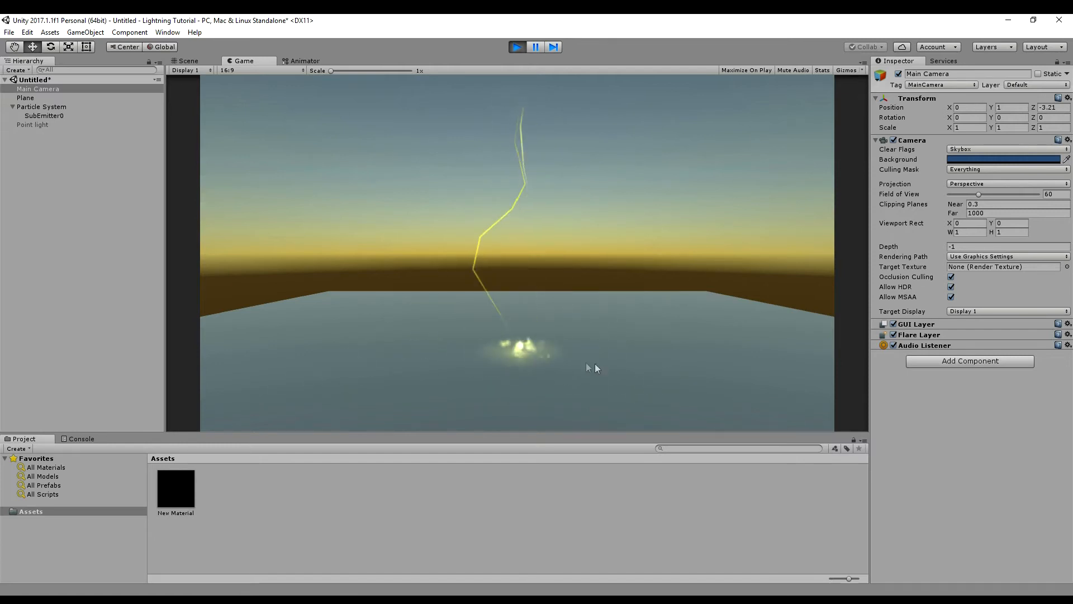
left_click(517, 47)
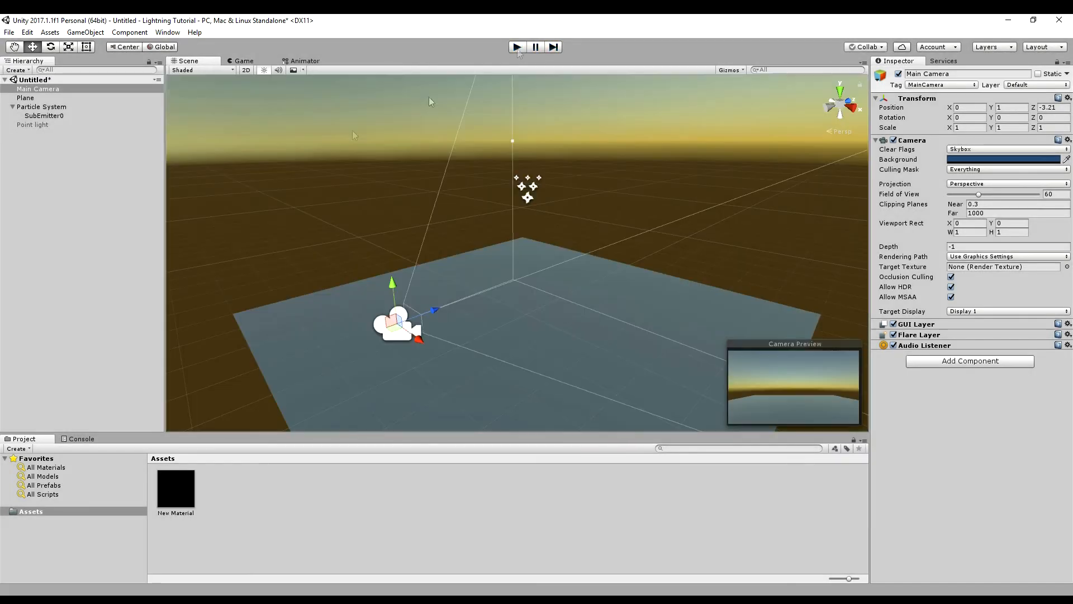
Create a new material in the Assets folder and set its shader to Skybox/6 Sided.
left_click(54, 216)
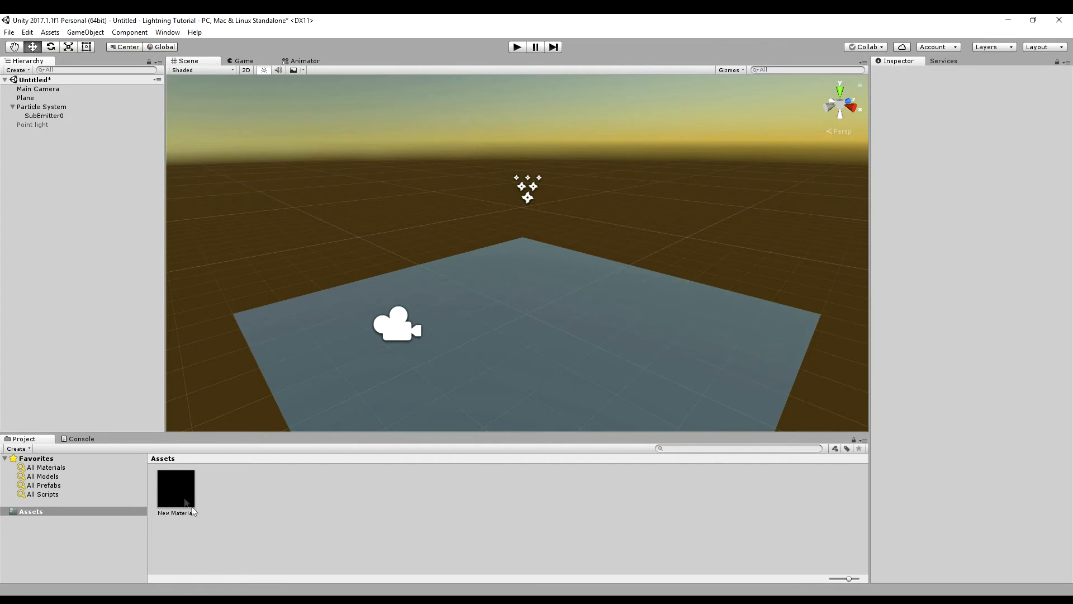
right_click(279, 512)
mouse_move(315, 309)
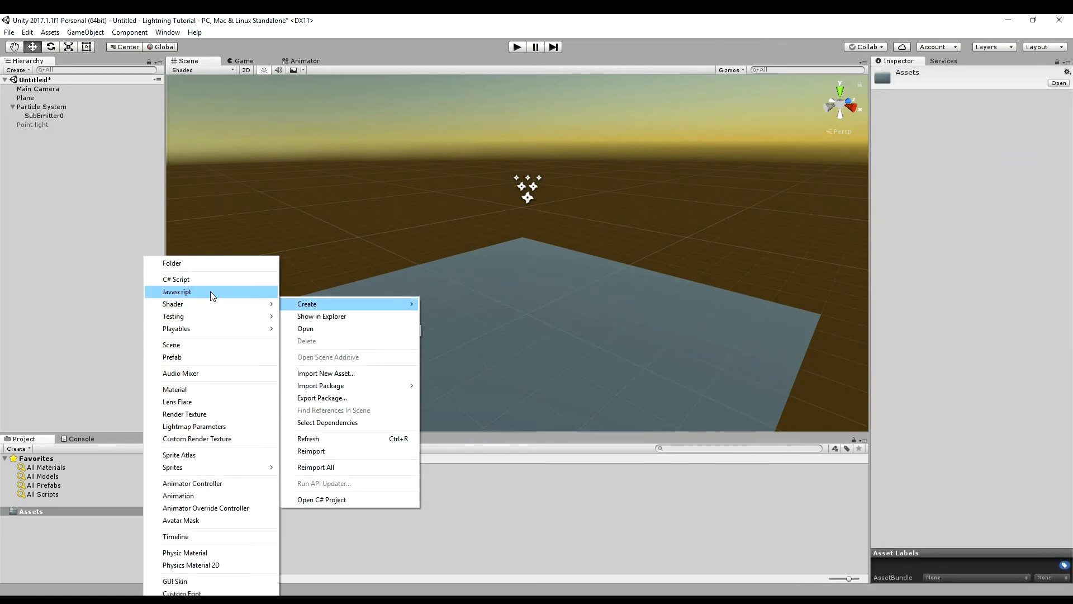
left_click(187, 388)
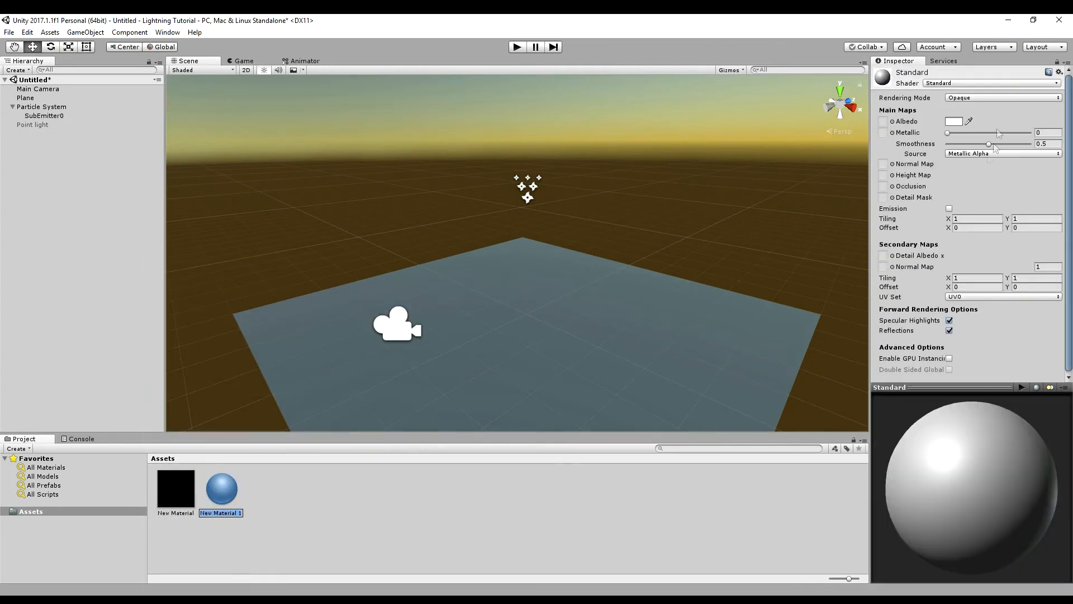
left_click(975, 84)
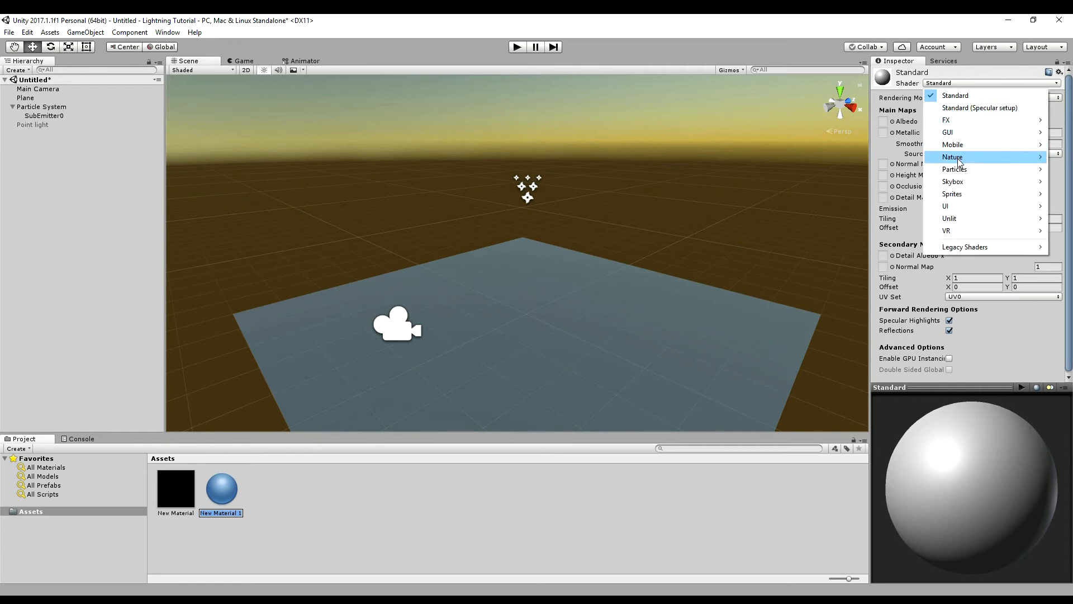
mouse_move(953, 181)
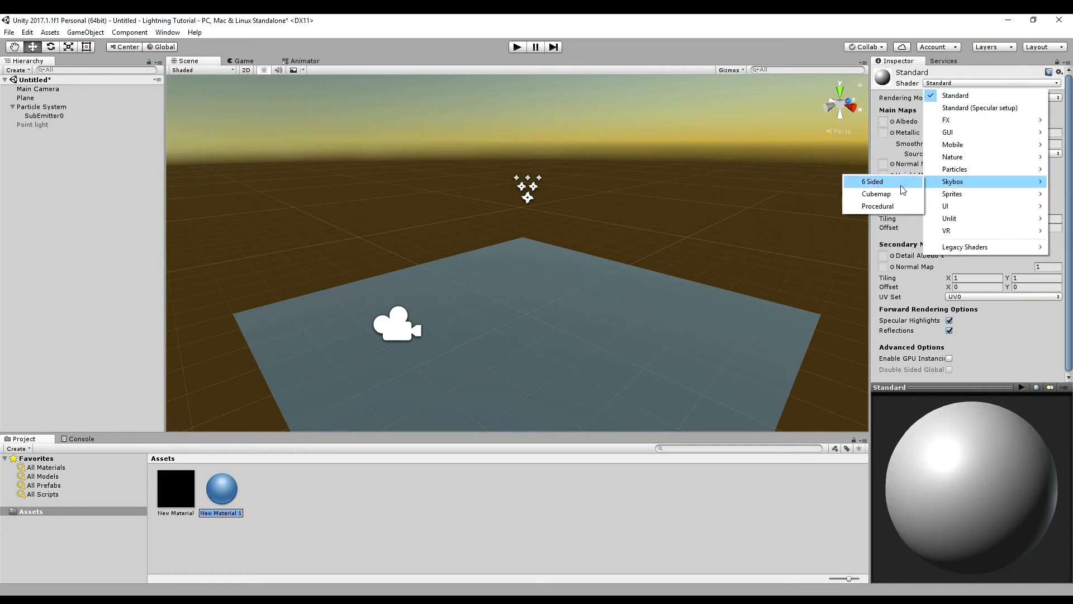
left_click(863, 180)
Set the new skybox material's Tint Color to near-black, hex 11111180.
left_click(1037, 98)
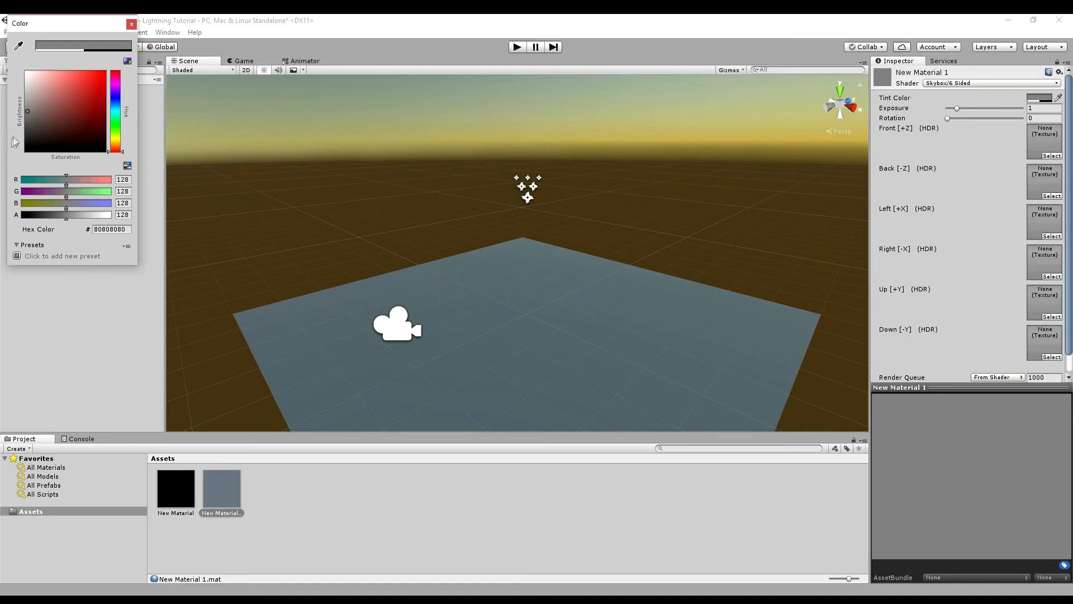
left_click_drag(29, 115, 1, 148)
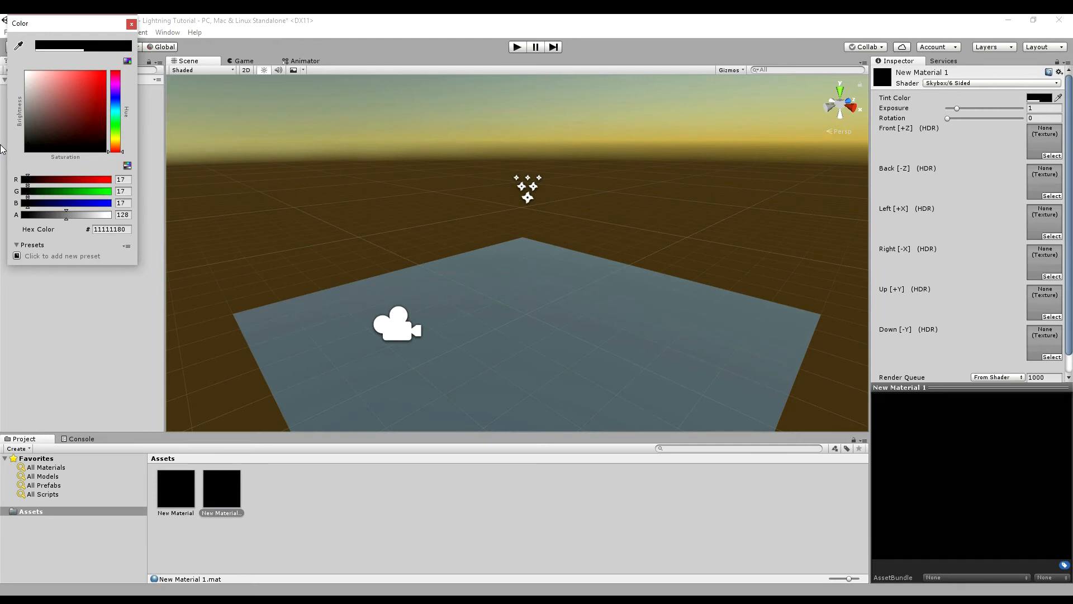
left_click(131, 24)
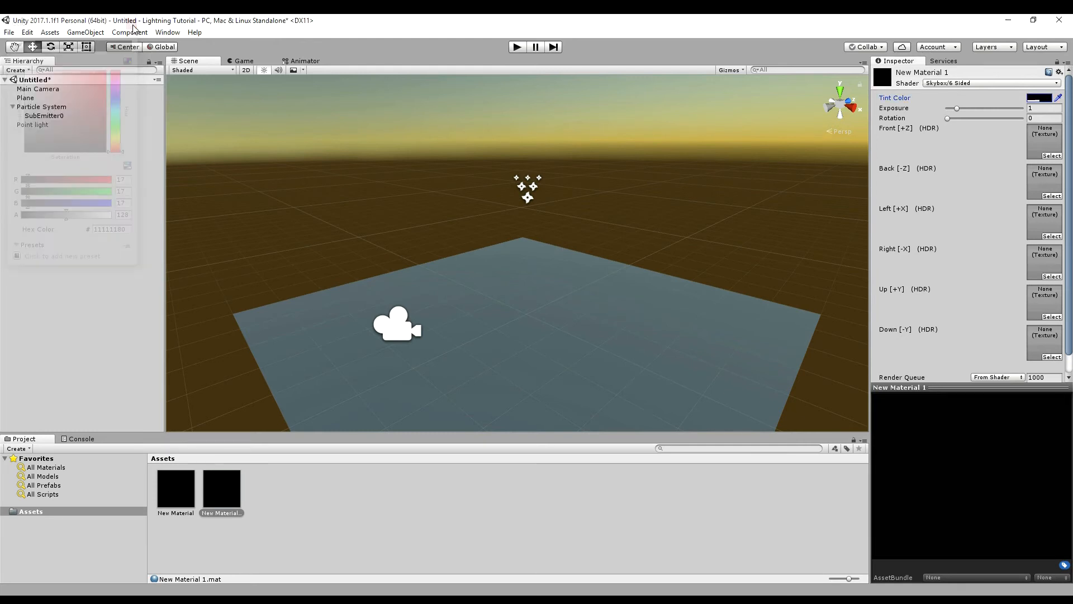
Apply the near-black material as the scene's skybox and start play mode to preview the lightning.
left_click_drag(229, 484, 357, 169)
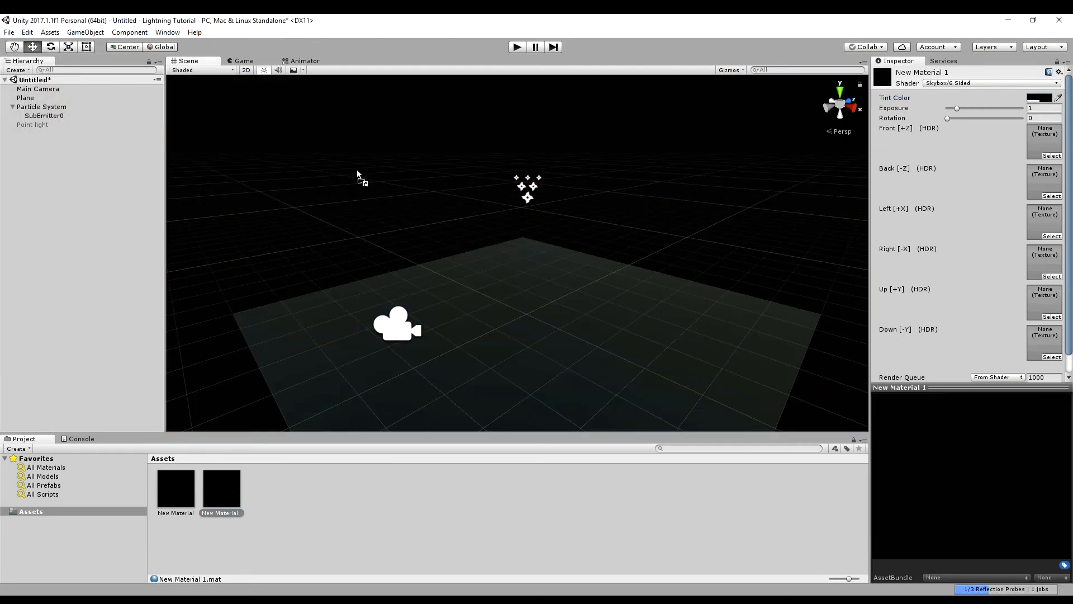
left_click(516, 47)
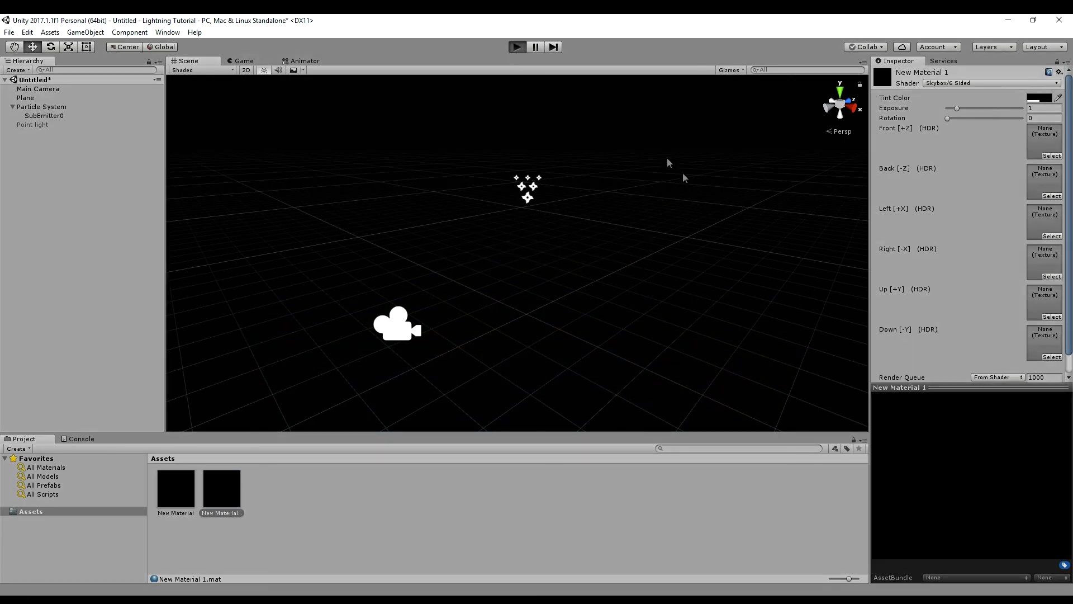